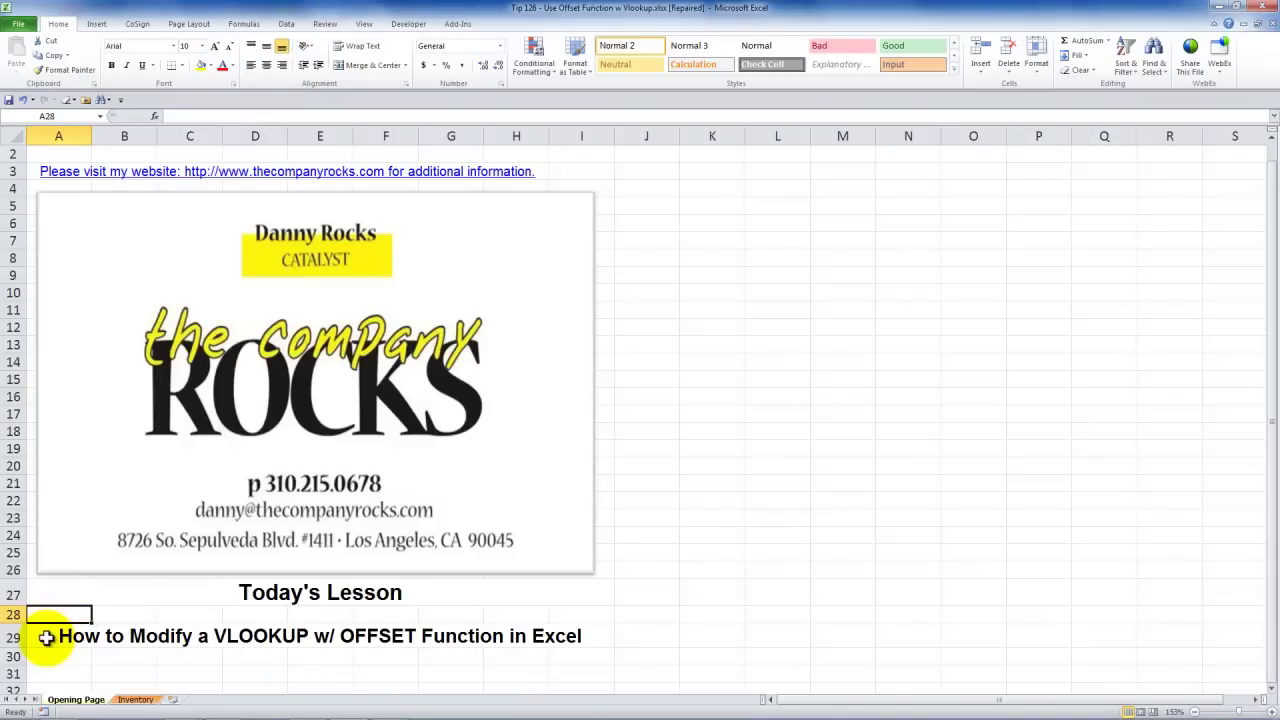
click(46, 637)
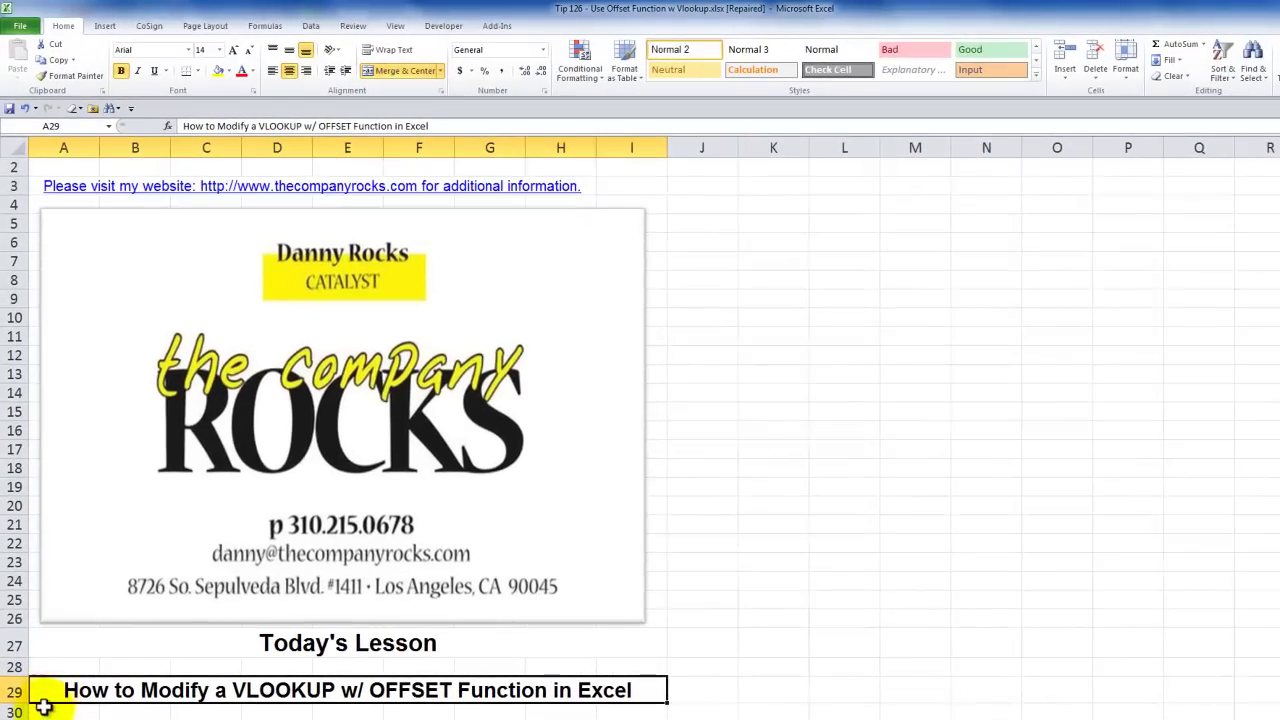
click(40, 711)
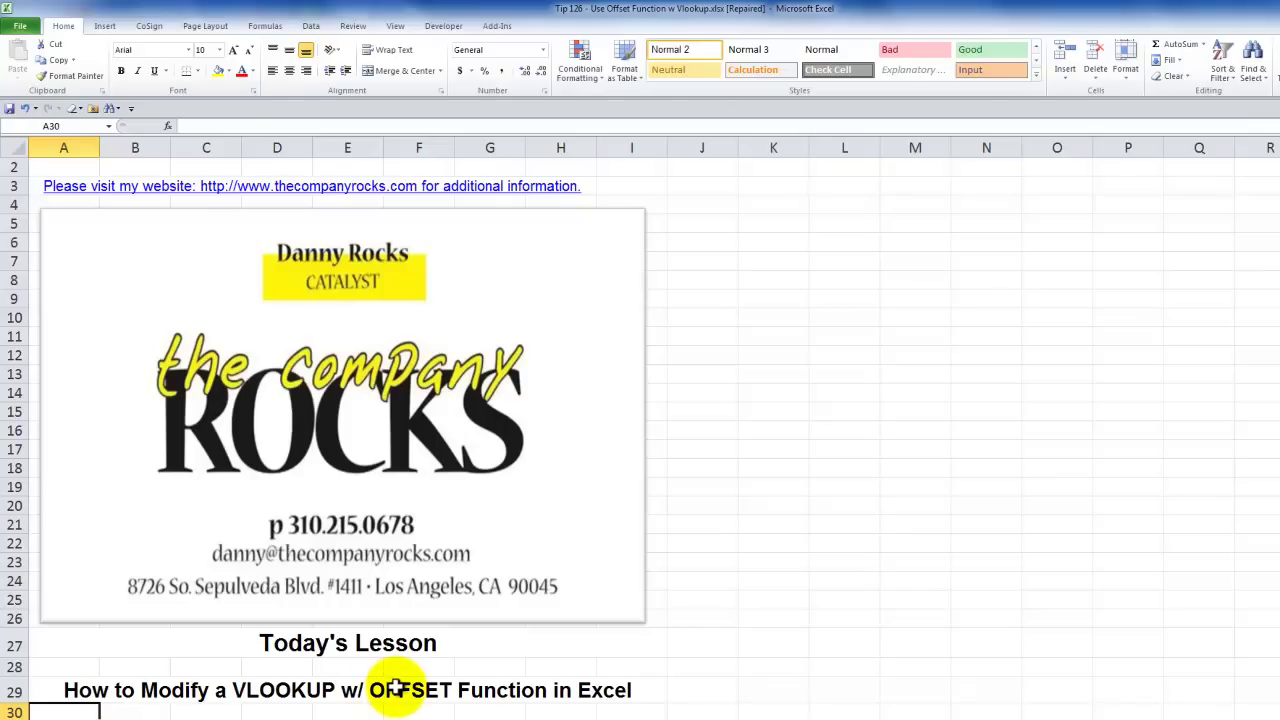
click(397, 688)
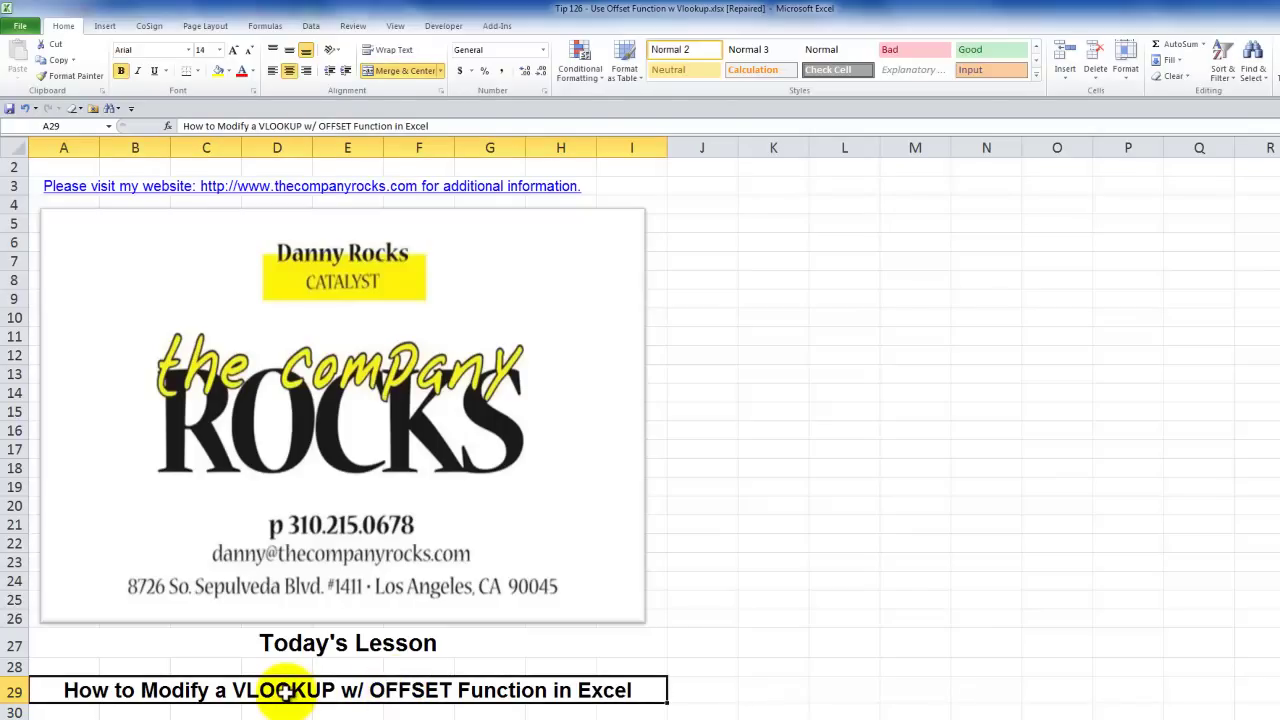
Open the Inventory sheet and locate Flounder in lookup cell A4 and in the inventory table's Product column.
key(ctrl+Page_Down)
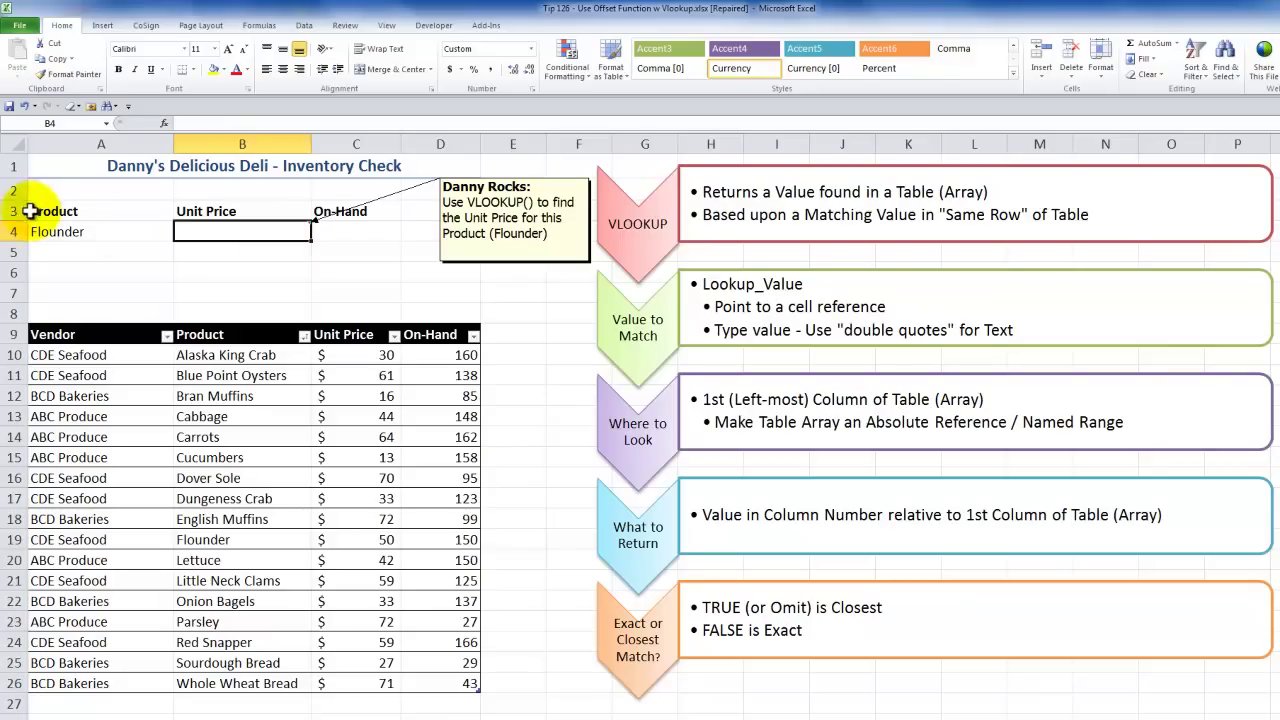
click(80, 231)
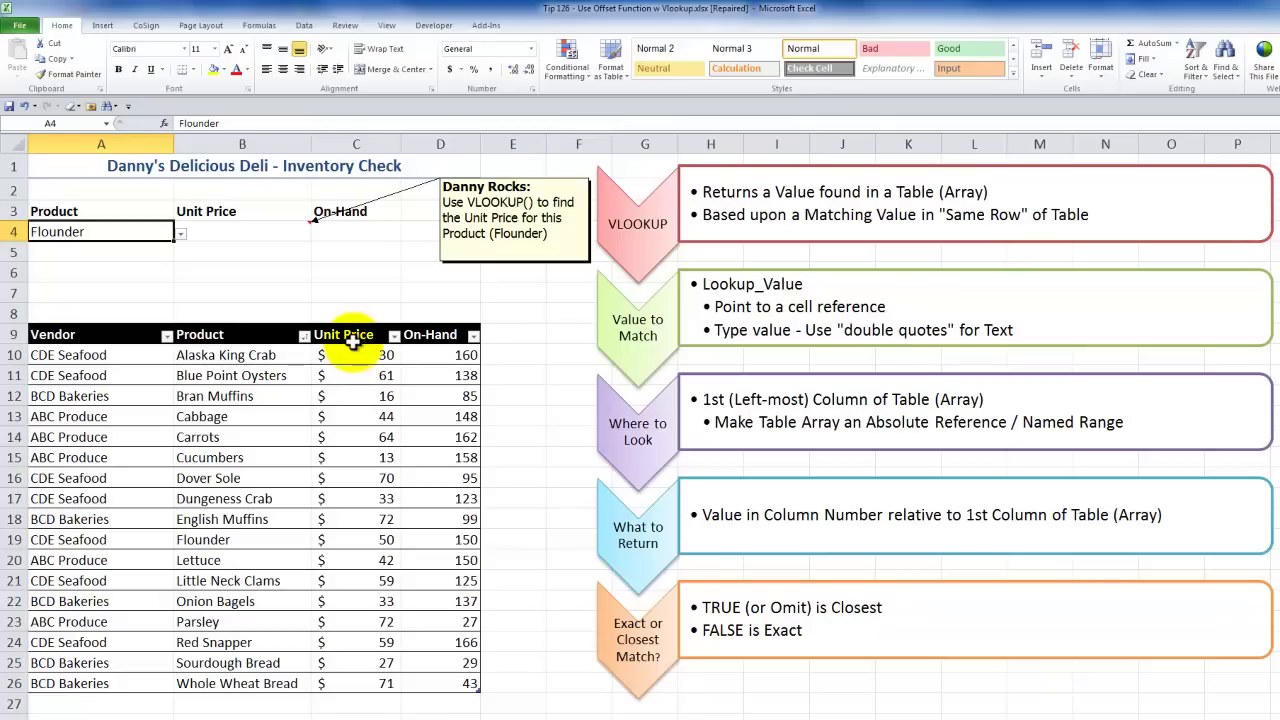
drag(354, 352, 346, 531)
click(349, 539)
click(257, 540)
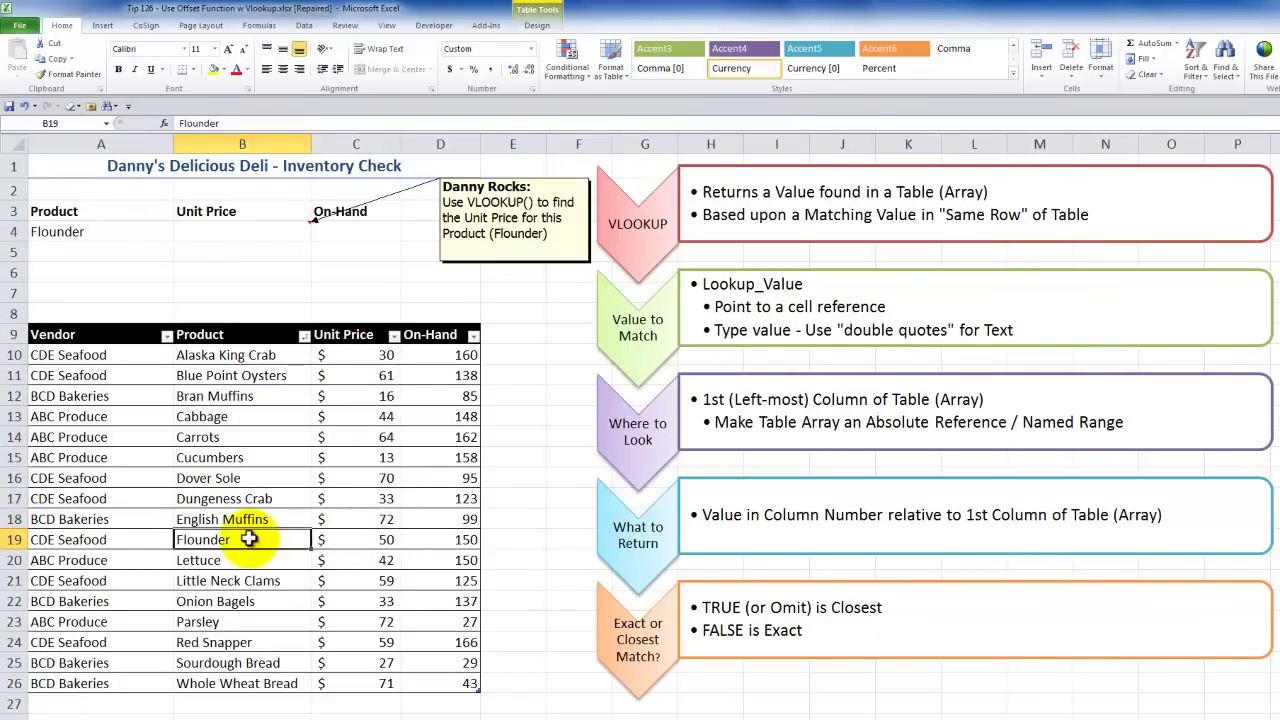
click(49, 229)
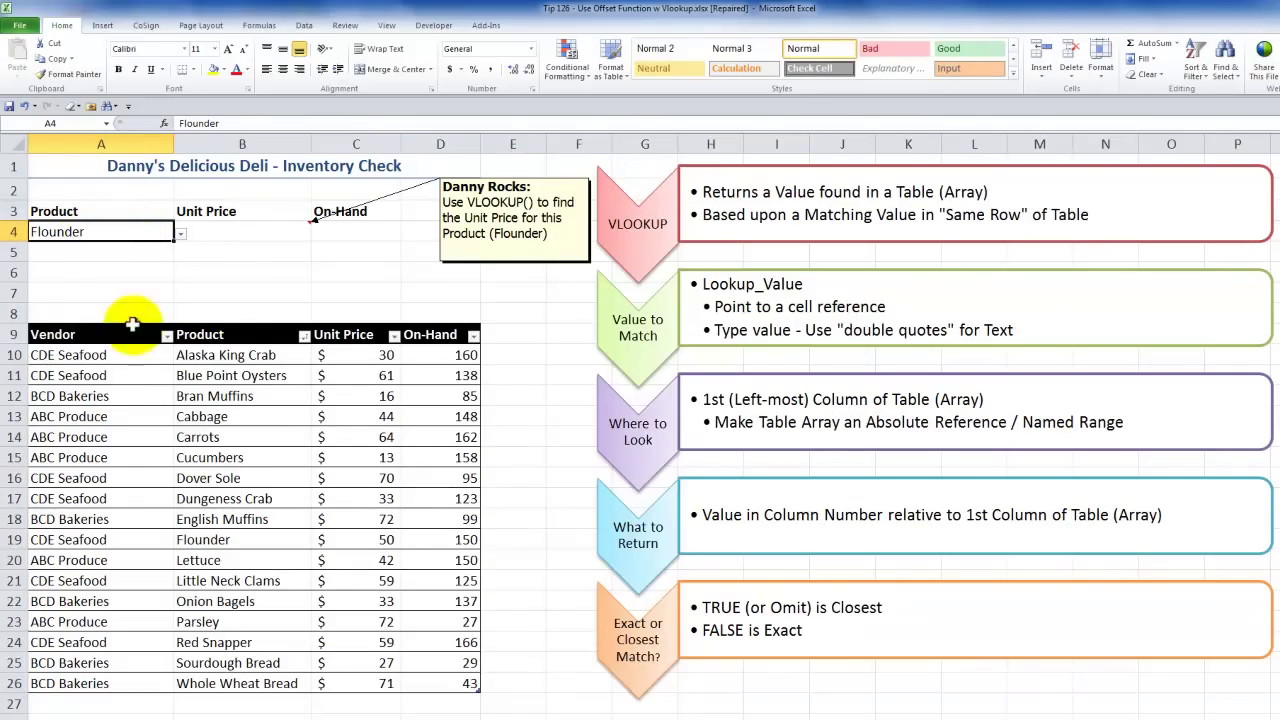
Examine the Vendor entries in A10:A26, the table's leftmost column, and compare their position with the Product column.
drag(103, 354, 44, 688)
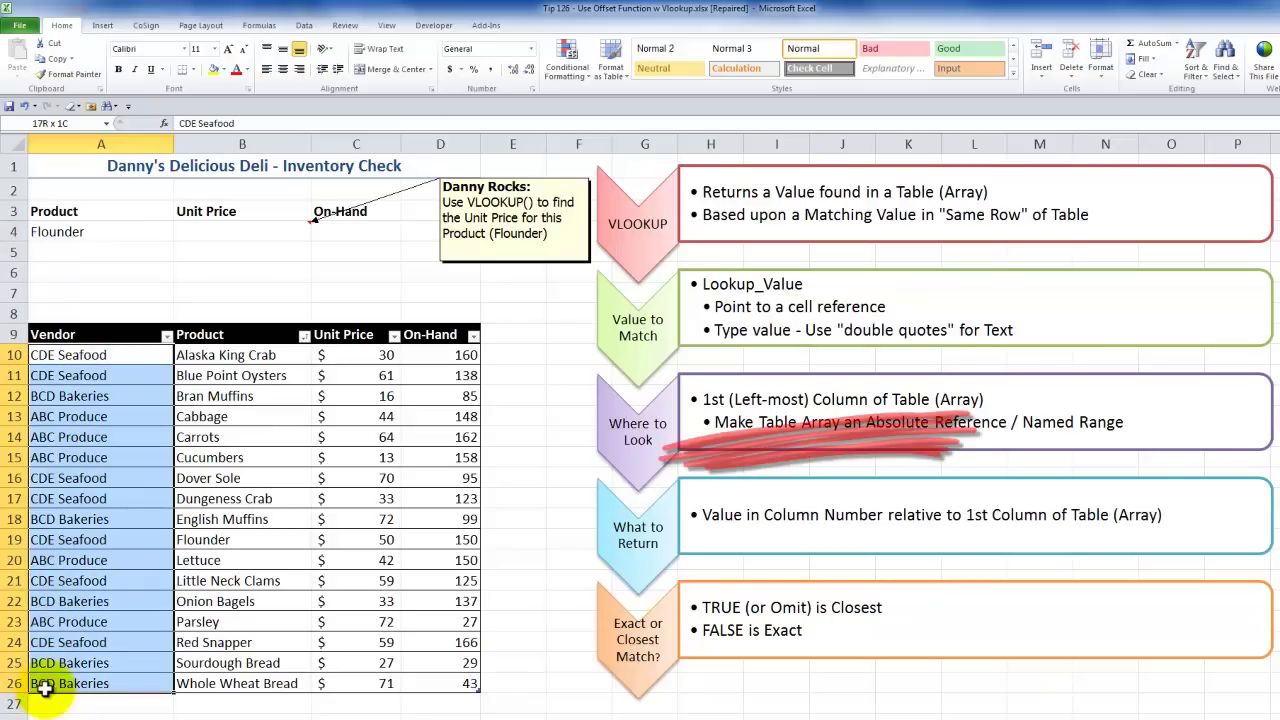
drag(44, 688, 40, 684)
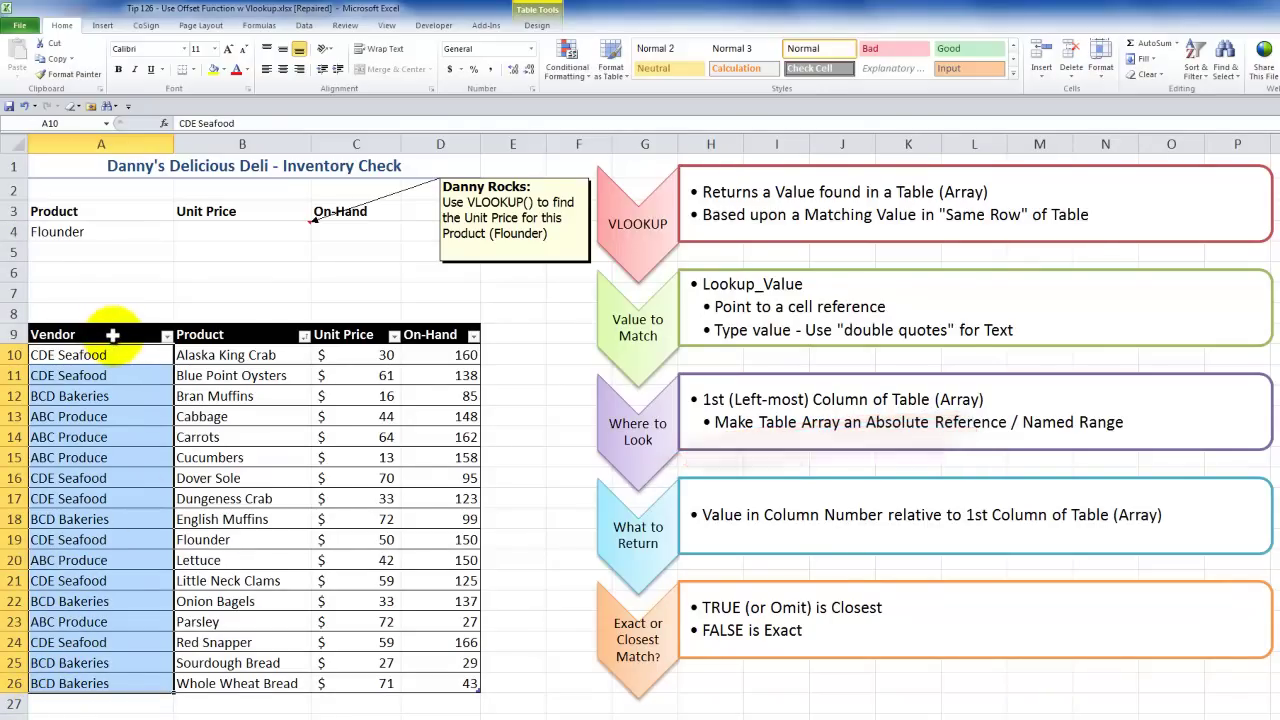
click(498, 337)
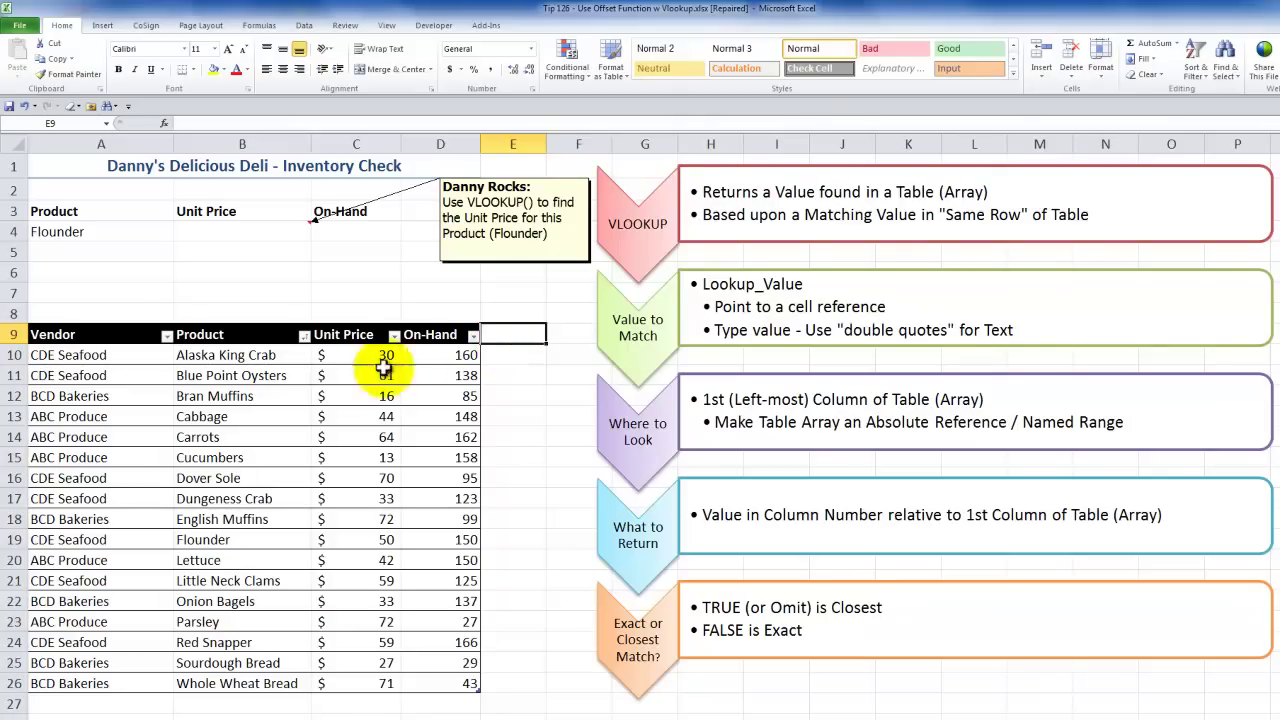
click(340, 394)
click(259, 358)
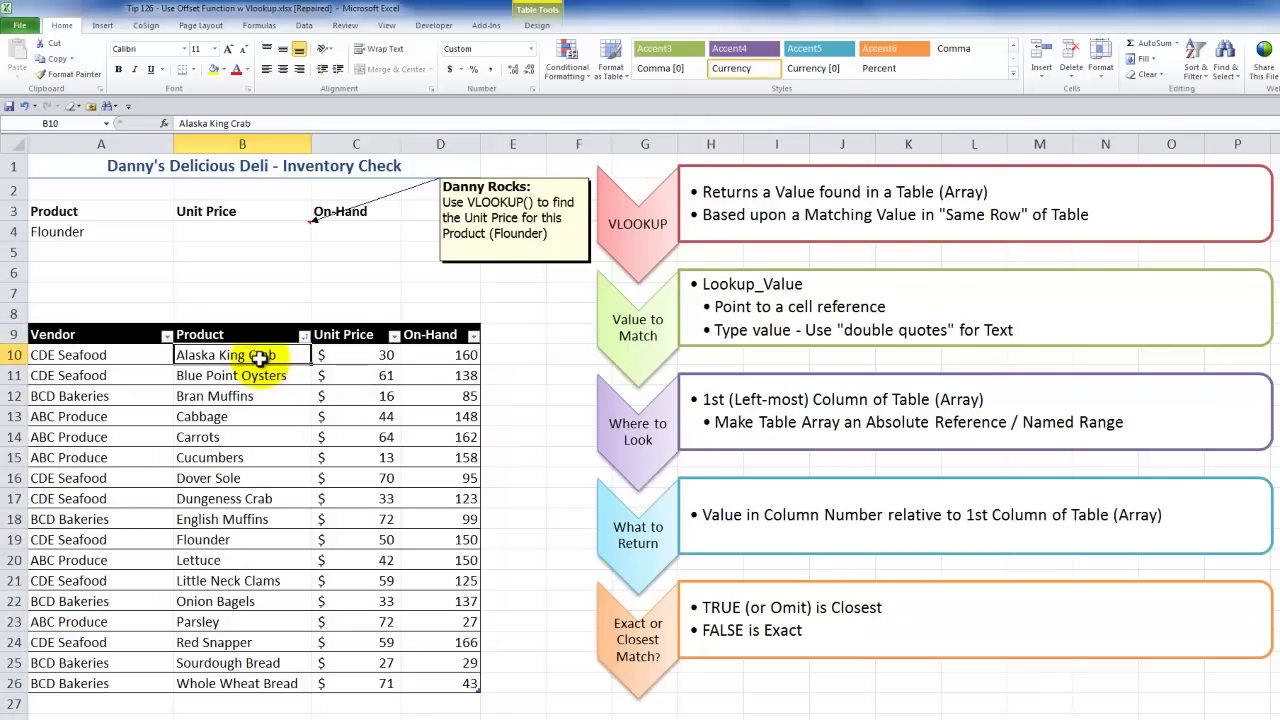
Select the named range Inventory and view its table design settings.
click(106, 123)
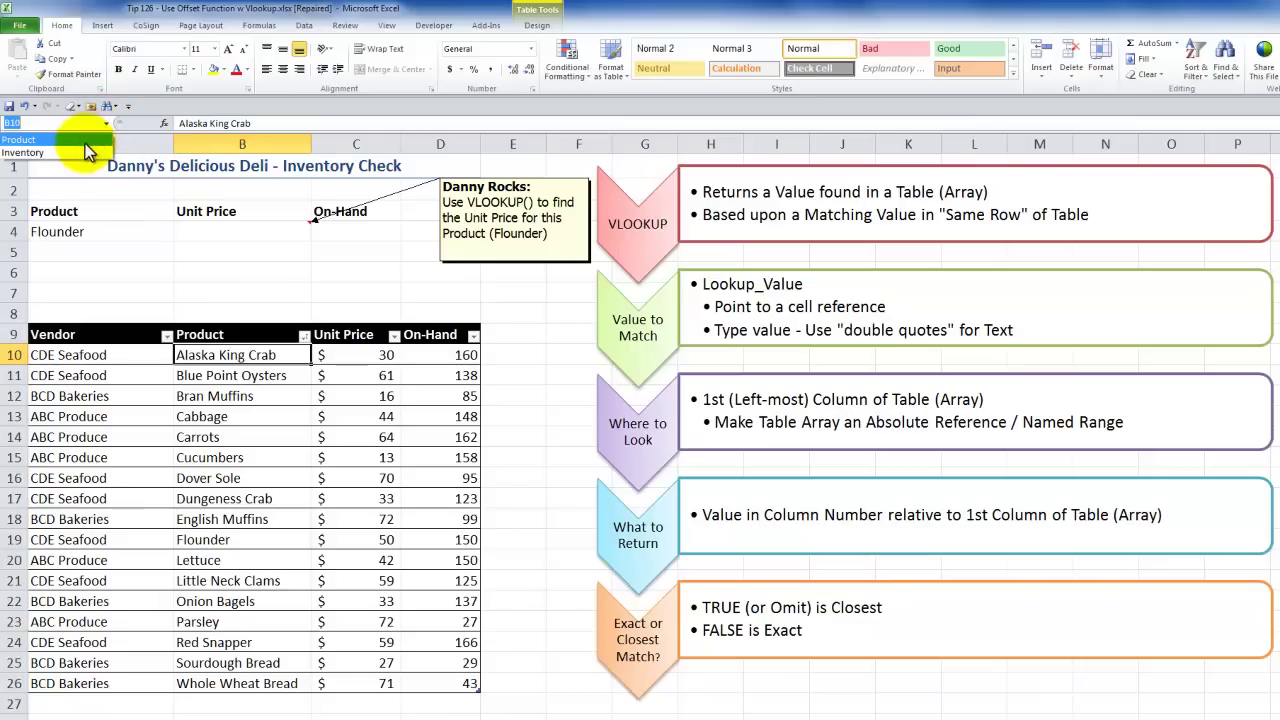
click(80, 151)
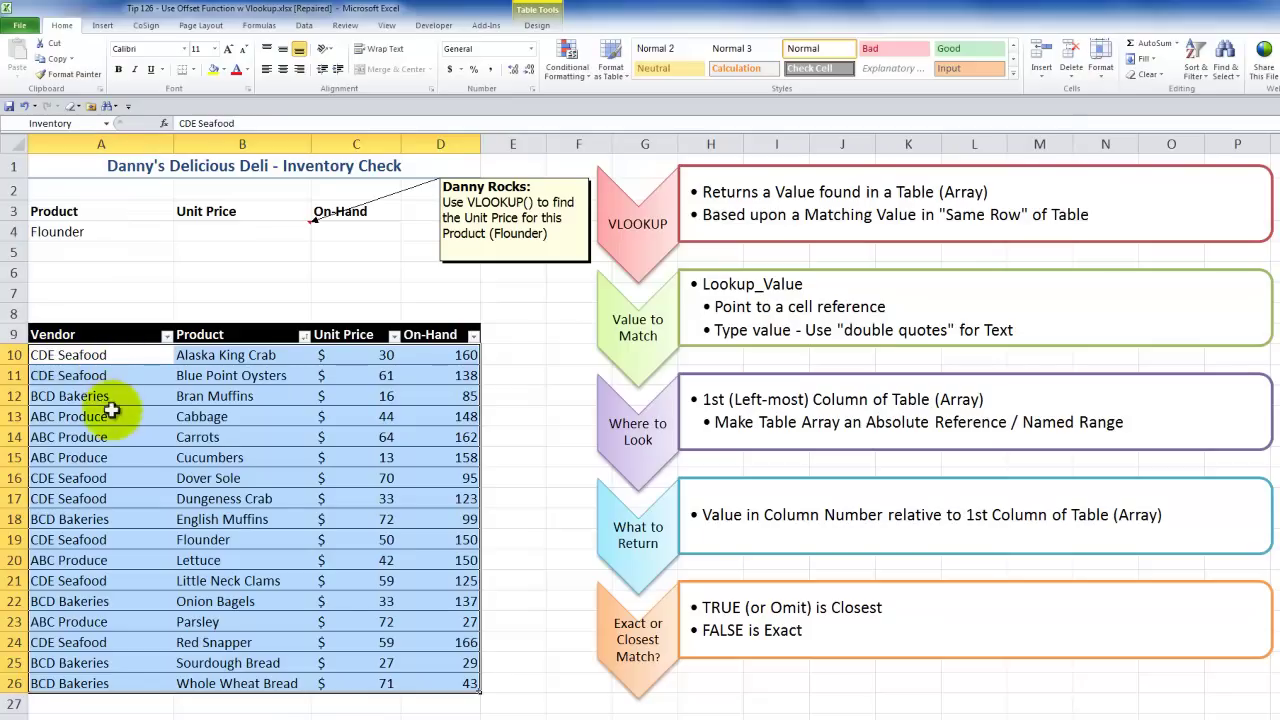
click(537, 26)
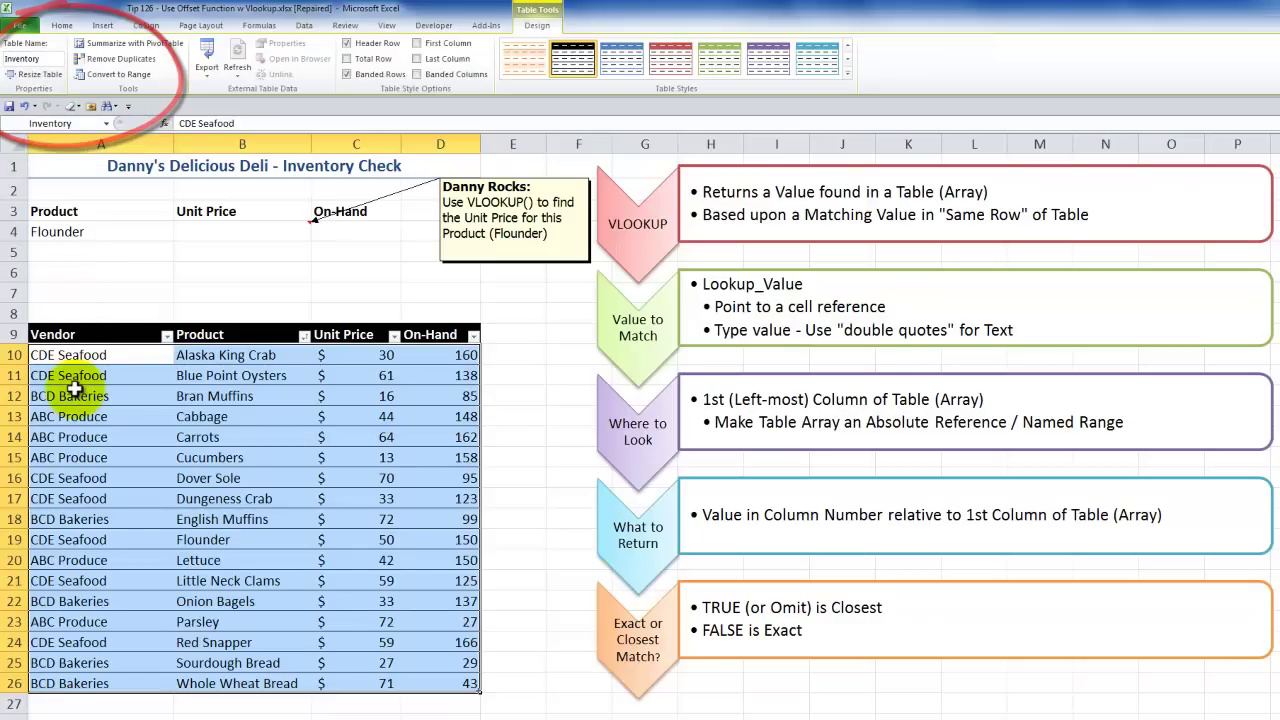
click(211, 355)
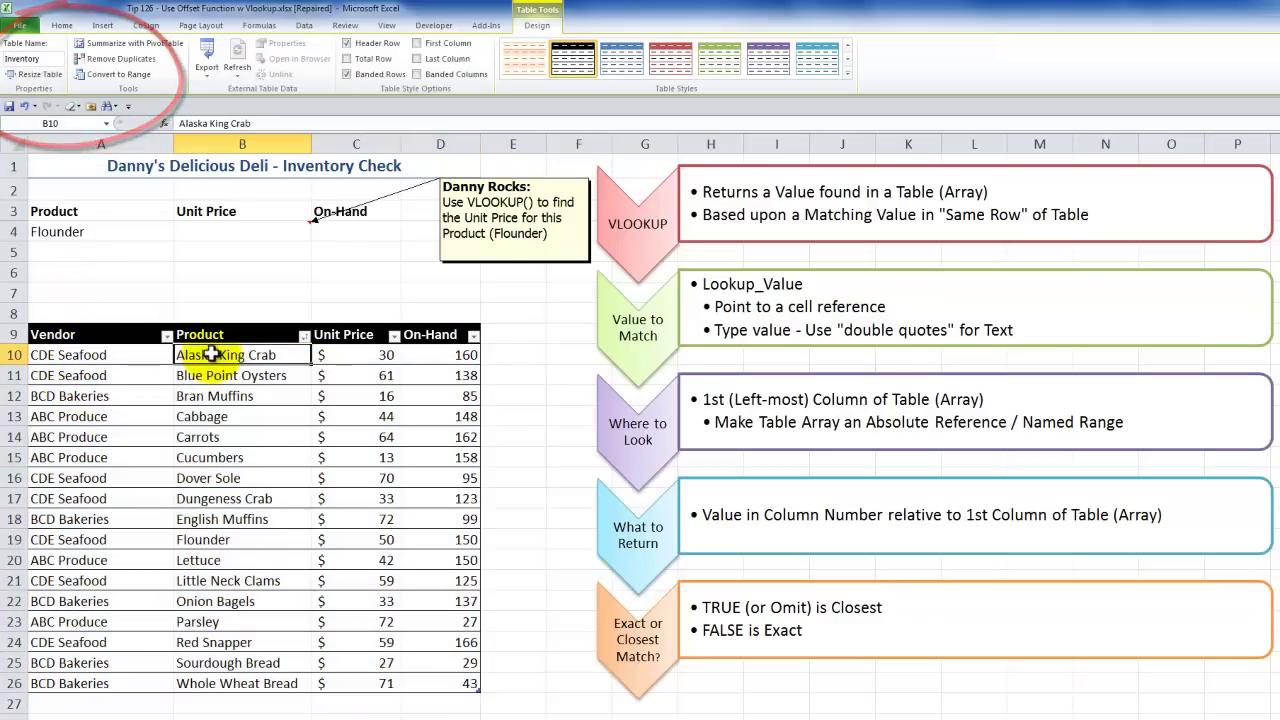
Select the lookup product in A4 and the product names in B10:B26 to compare the value with its matching column.
click(122, 238)
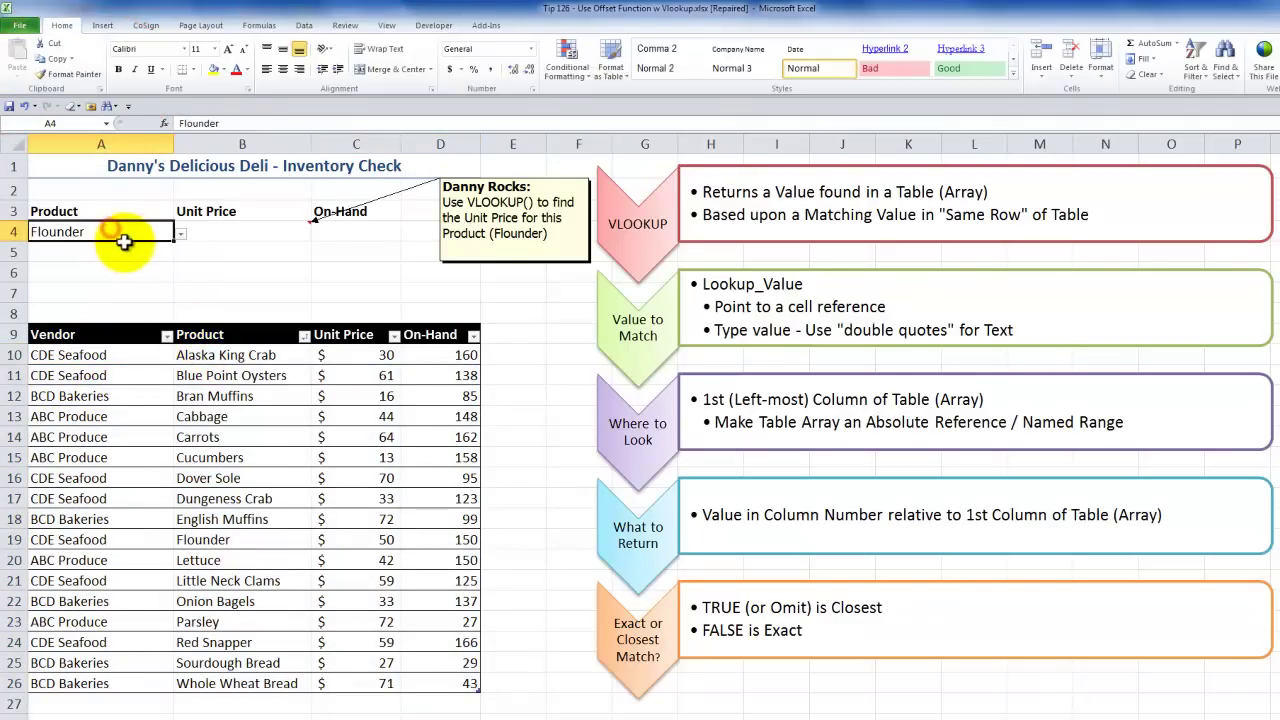
click(229, 361)
drag(229, 361, 215, 677)
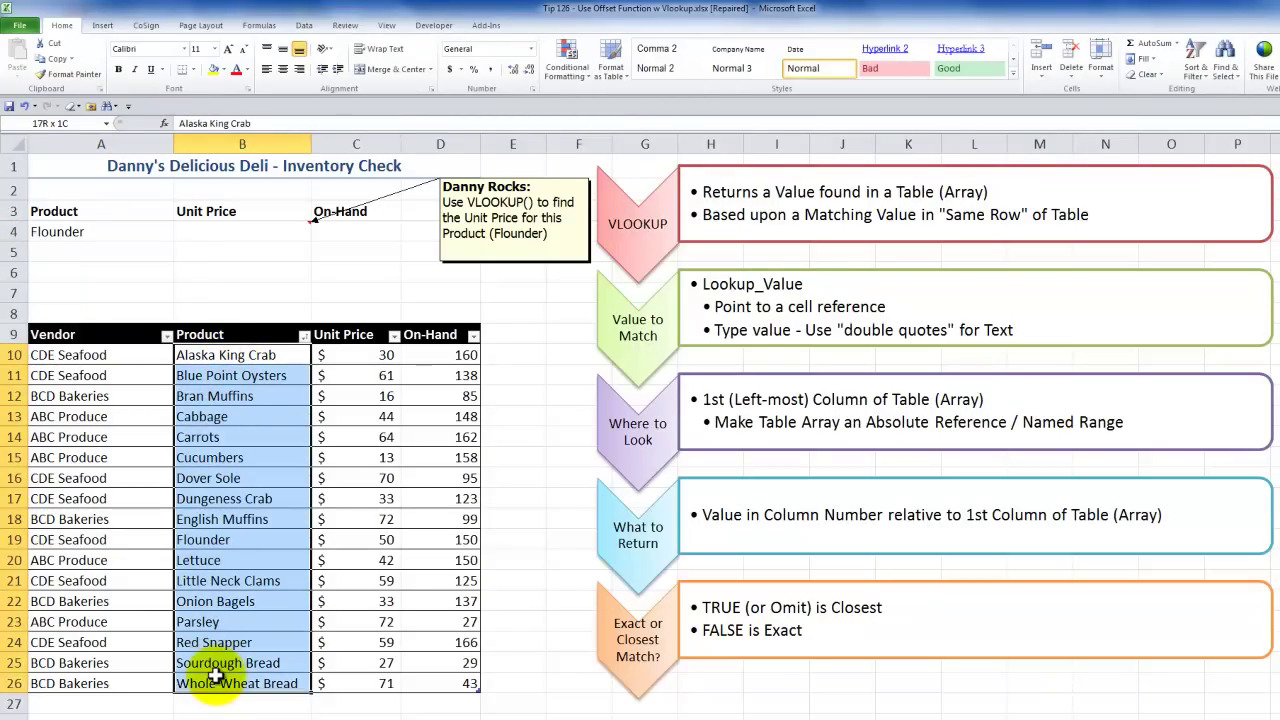
drag(215, 677, 215, 677)
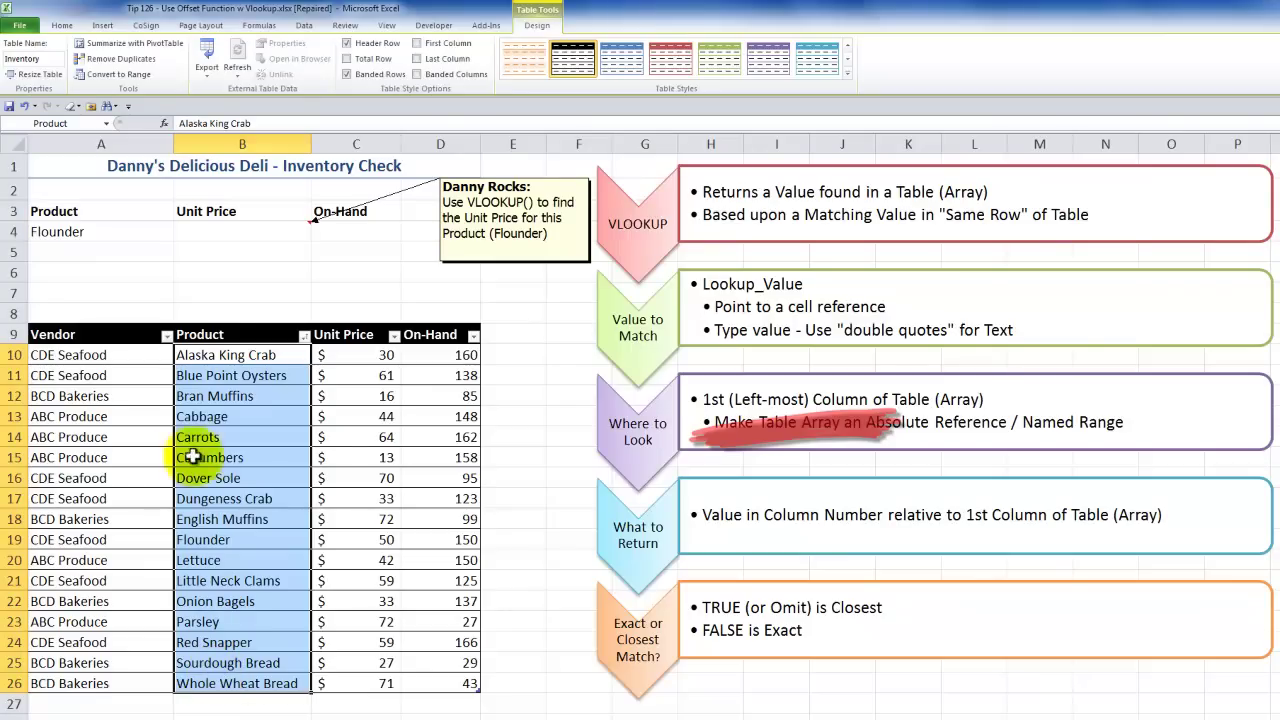
Review the arguments of the OFFSET function from cell B5, and cancel without entering a formula.
click(225, 254)
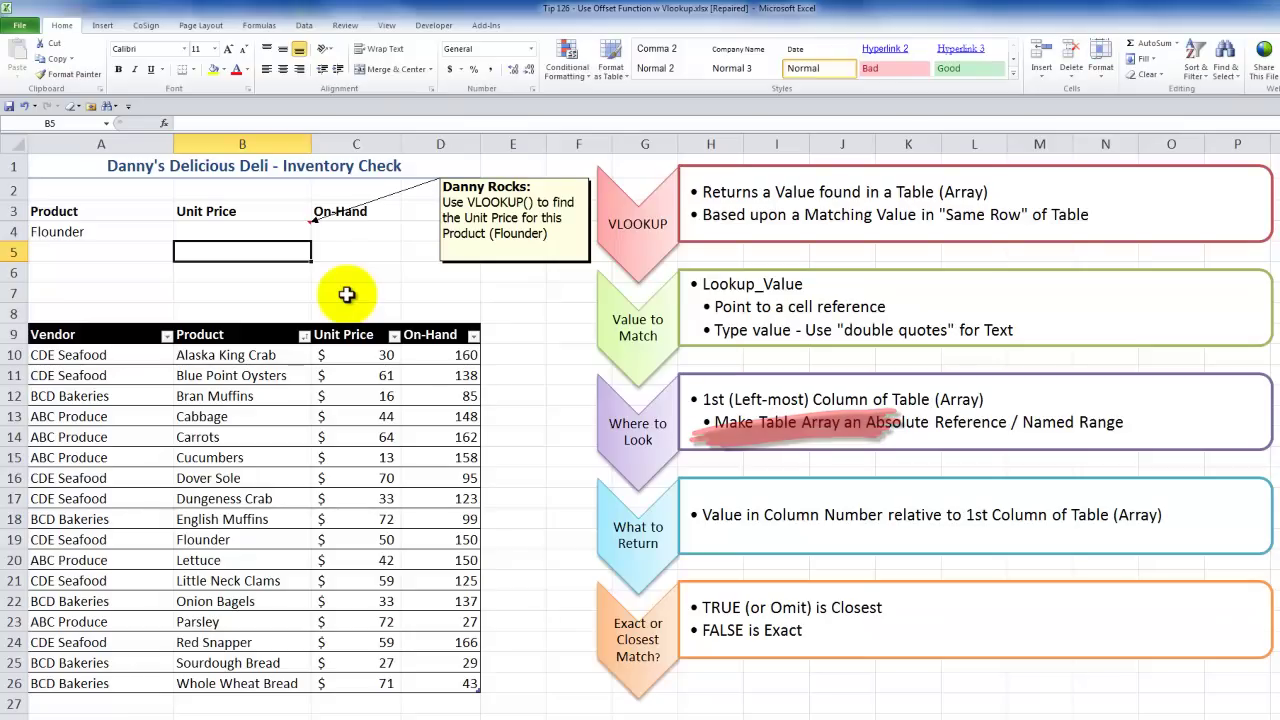
text(=off)
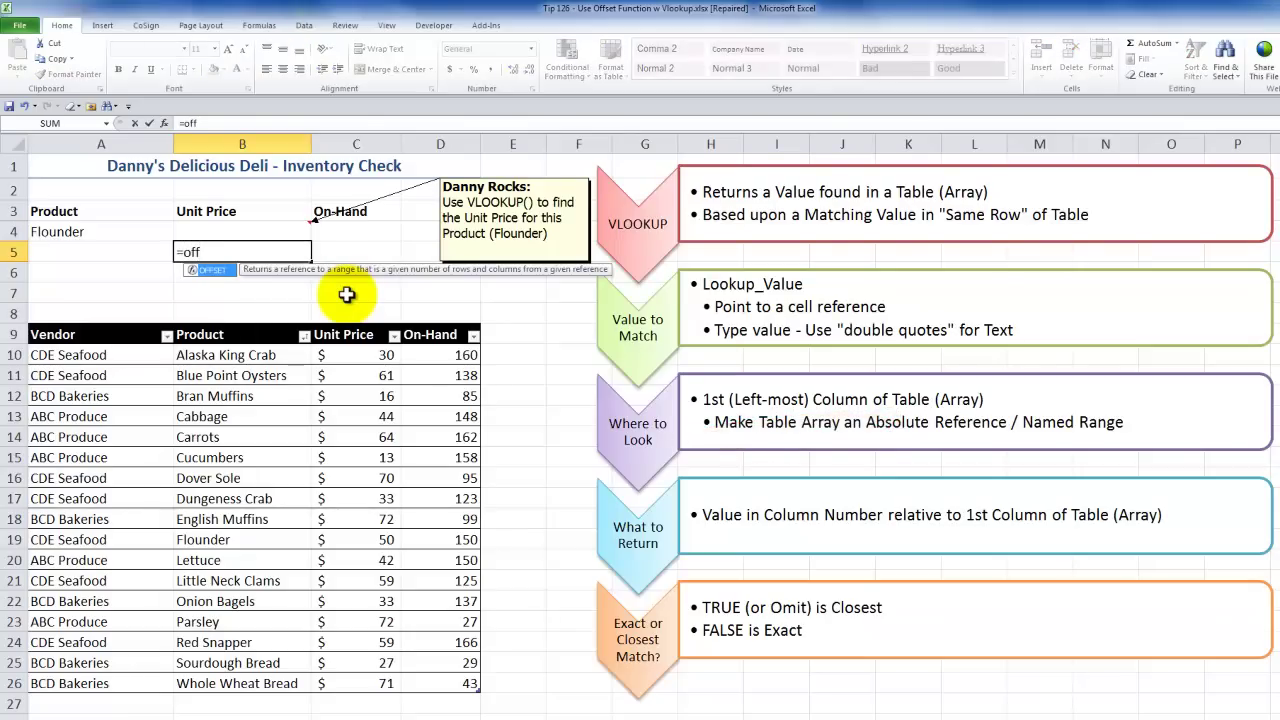
key(Tab)
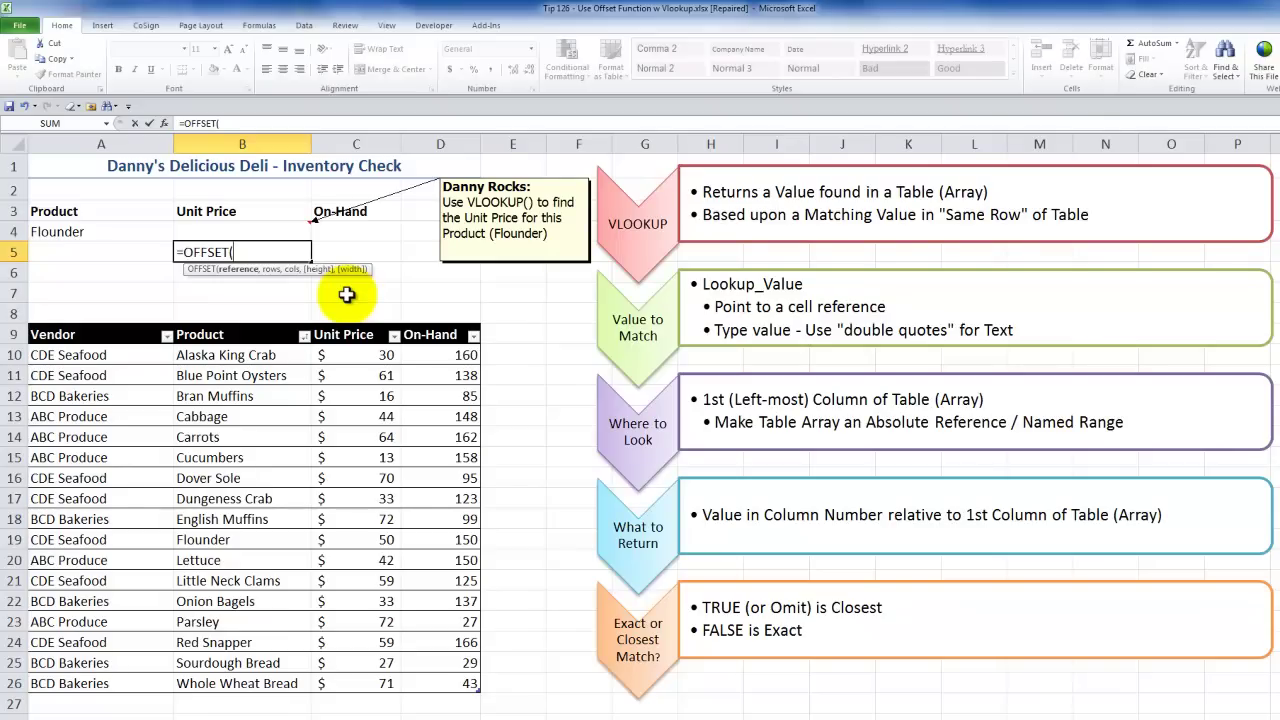
key(ctrl+a)
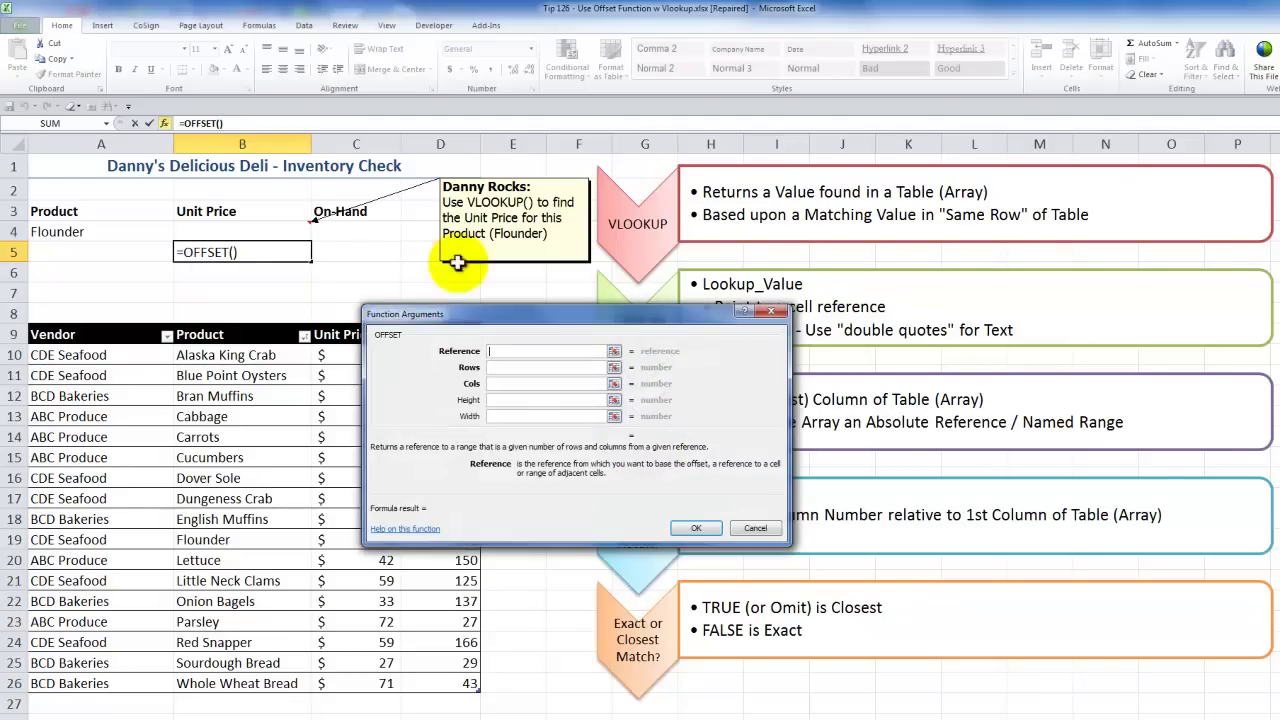
drag(458, 313, 266, 280)
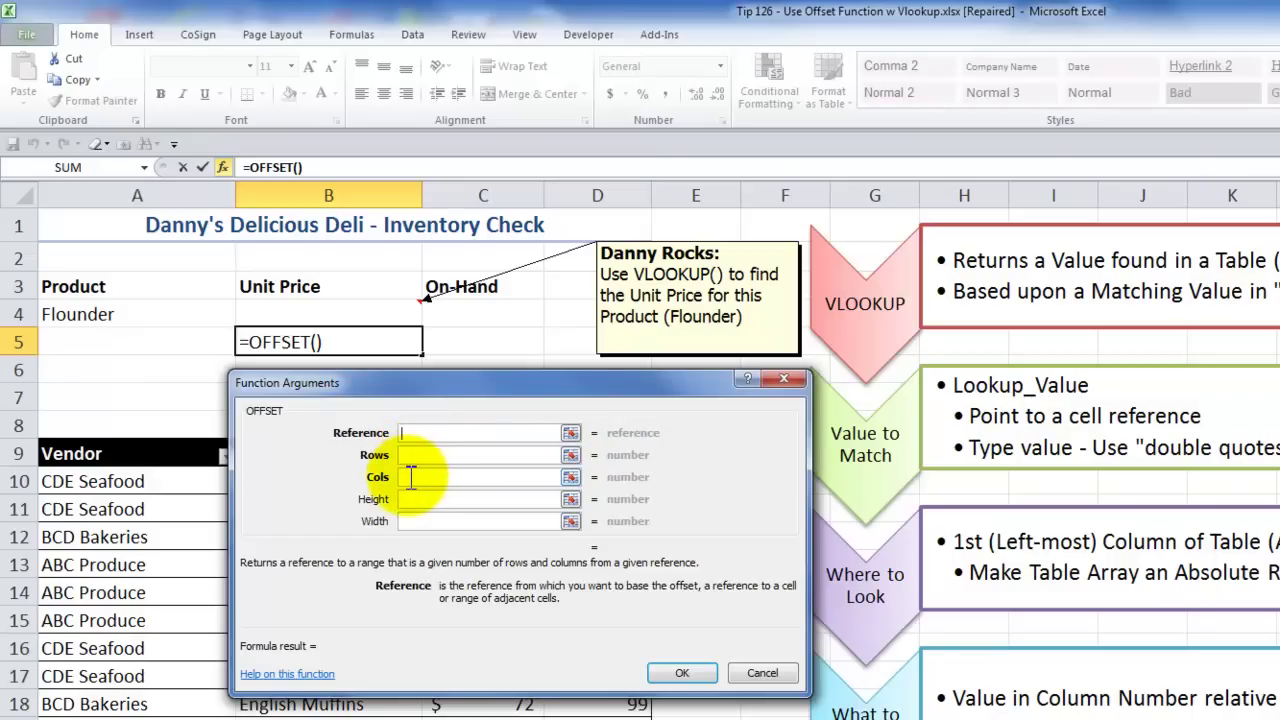
key(Escape)
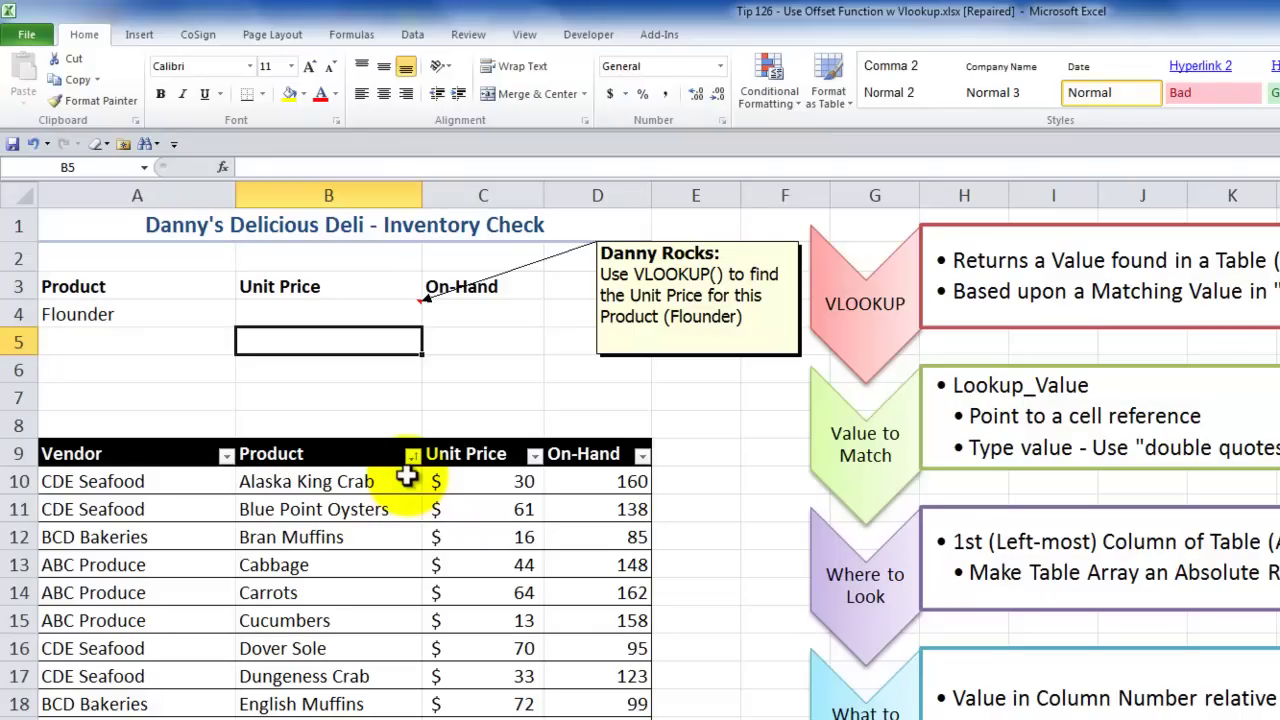
Start a VLOOKUP formula in B4 under Unit Price with cell A4 as the lookup value.
key(Up)
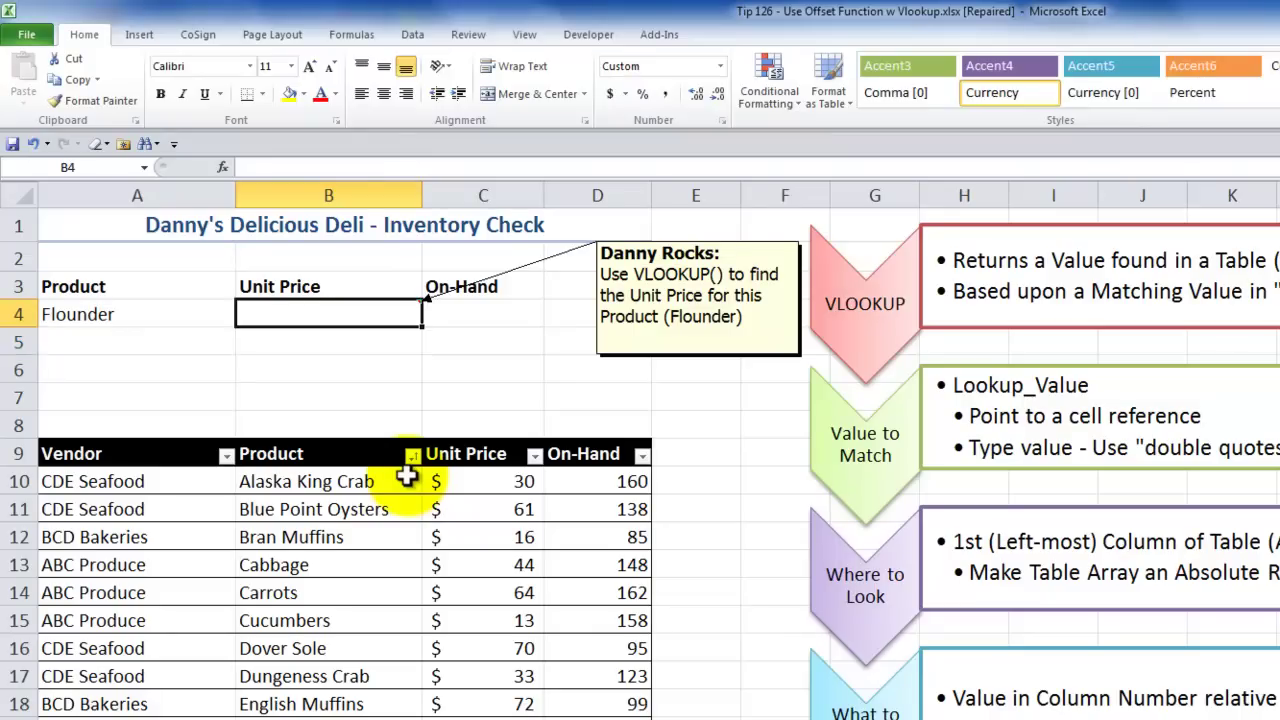
text(=vl)
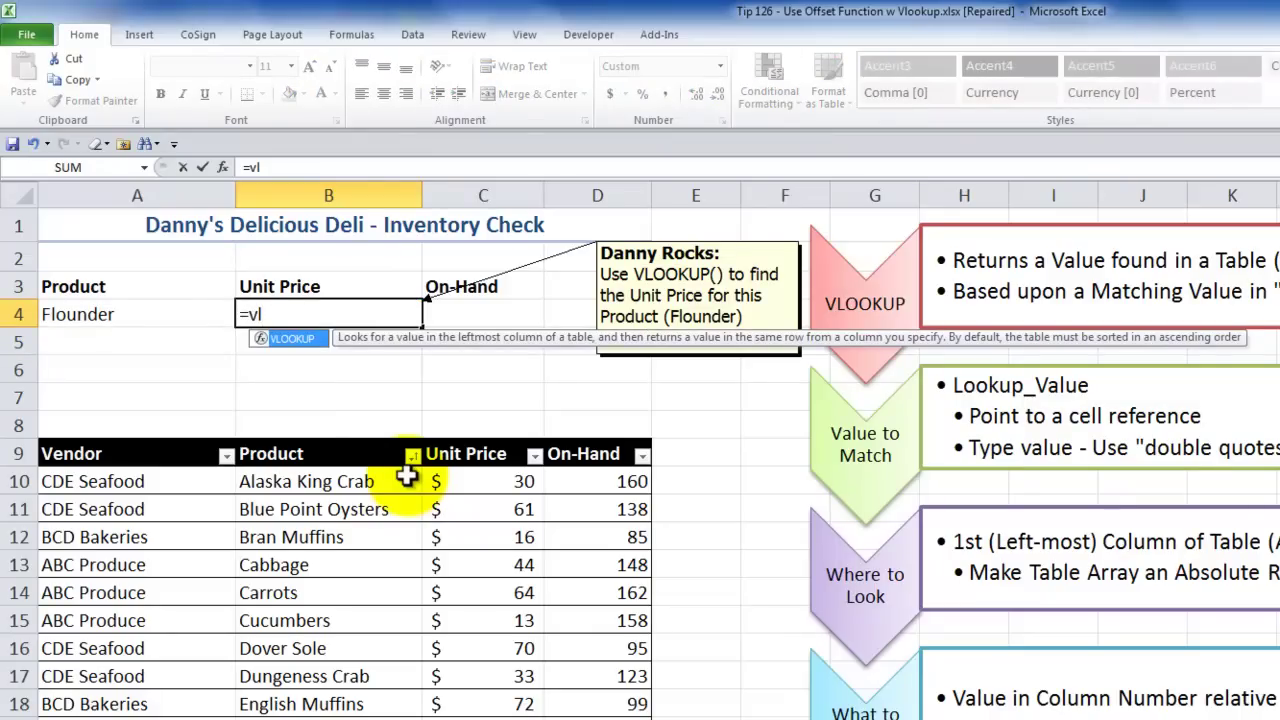
key(Tab)
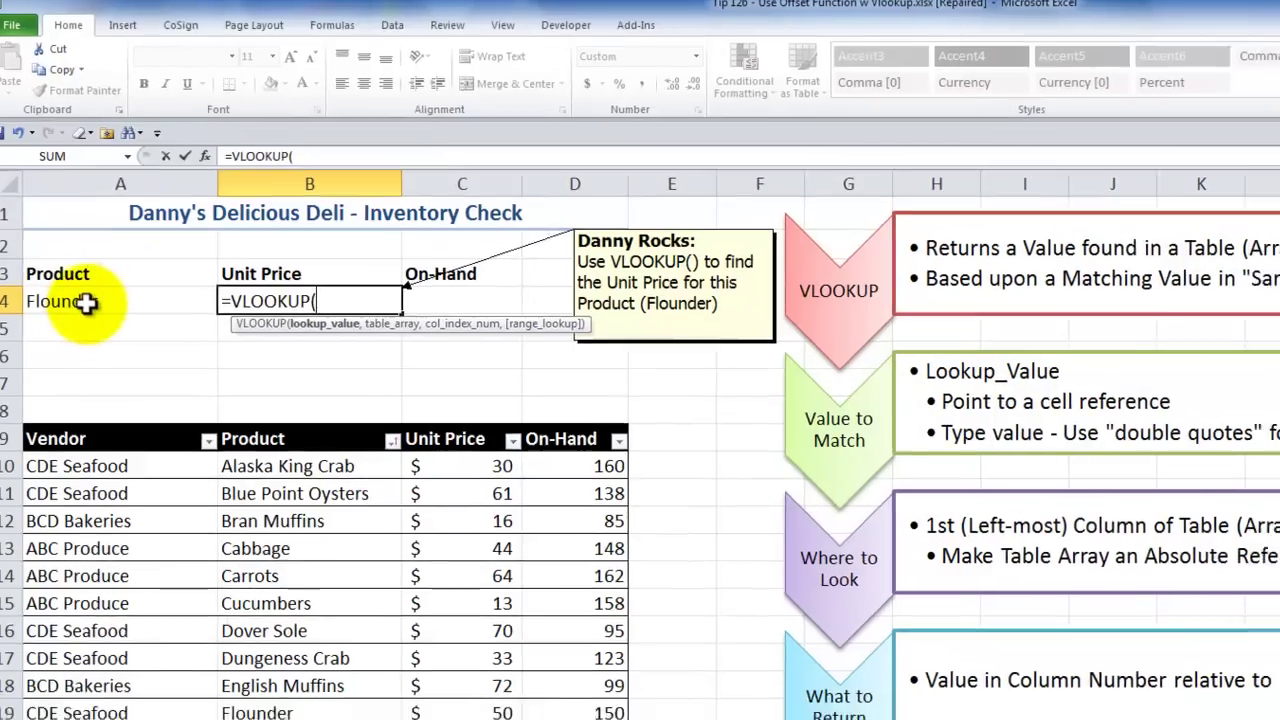
click(80, 316)
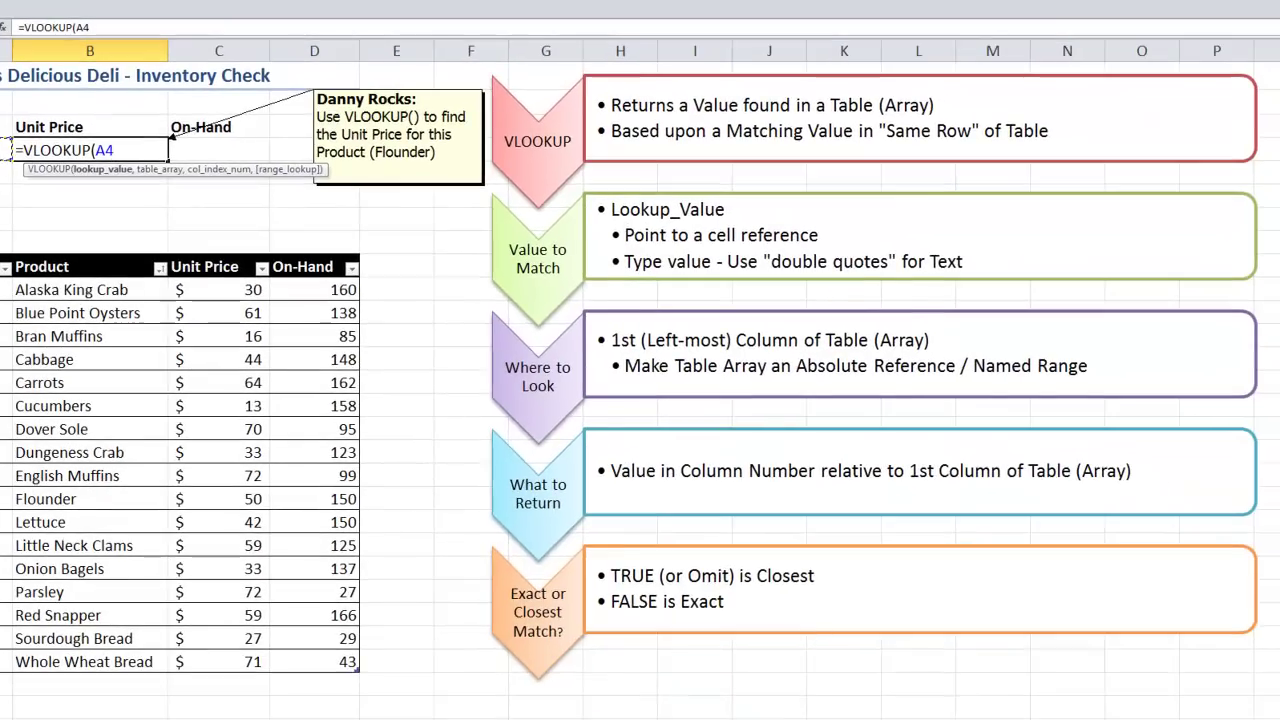
mouse_move(403, 285)
mouse_down()
mouse_move(590, 245)
mouse_move(545, 278)
mouse_up()
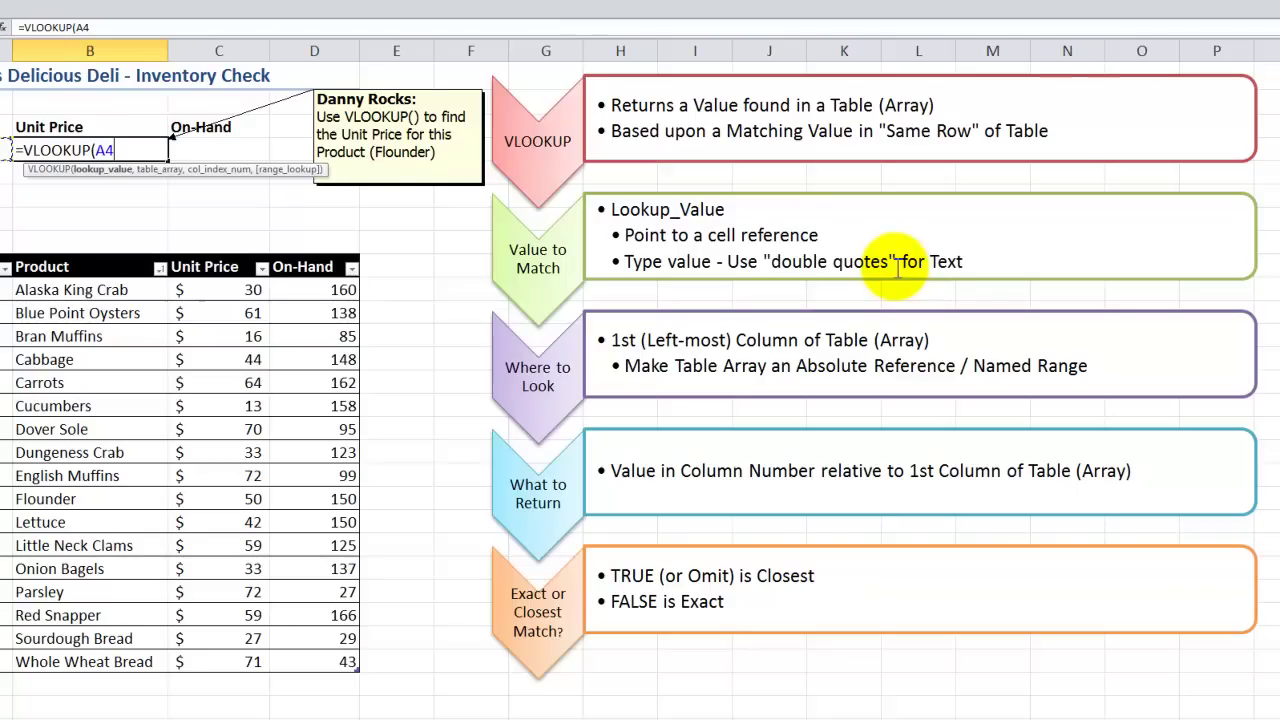
text(,)
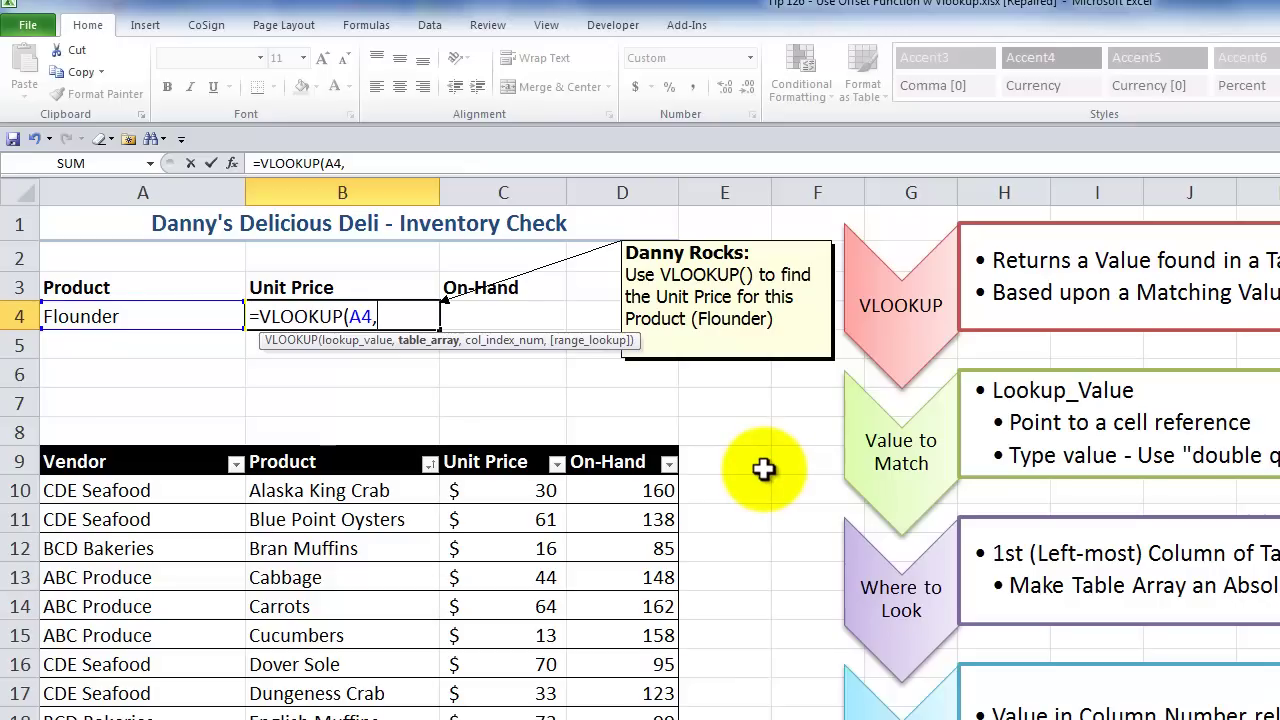
Nest OFFSET(Inventory,0,1) as the table array of the VLOOKUP formula in B4.
text(off)
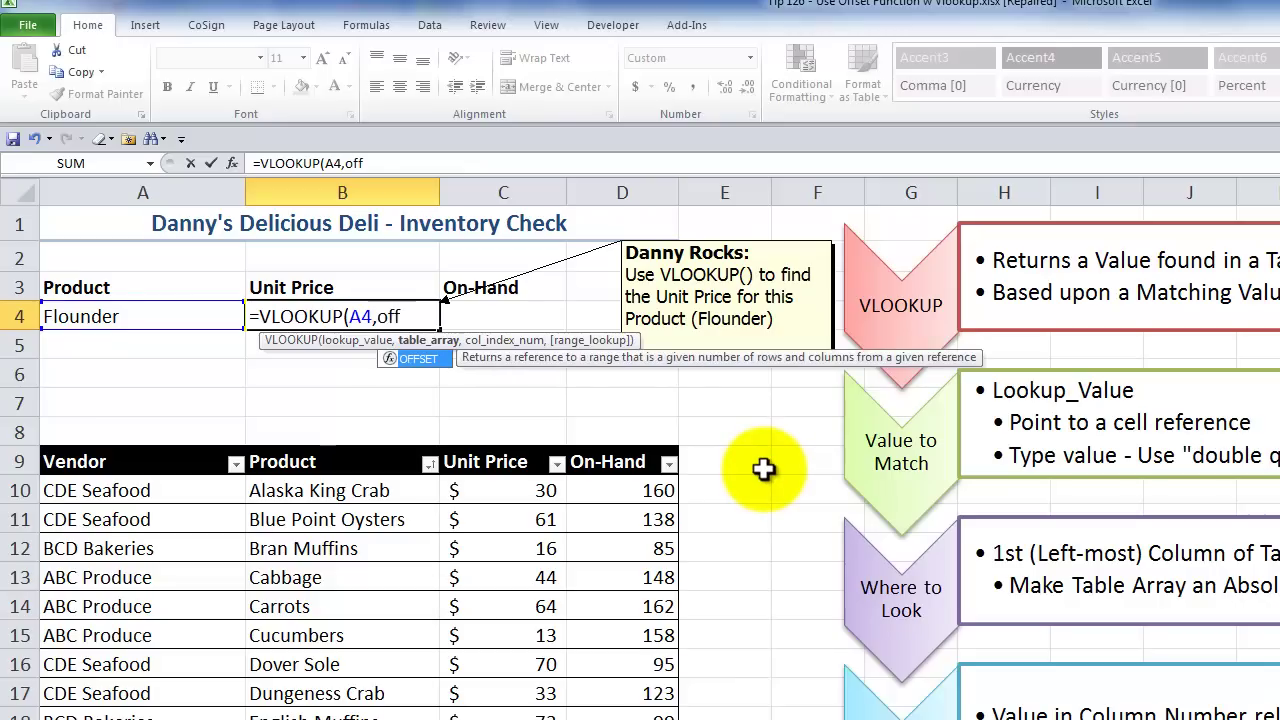
key(Tab)
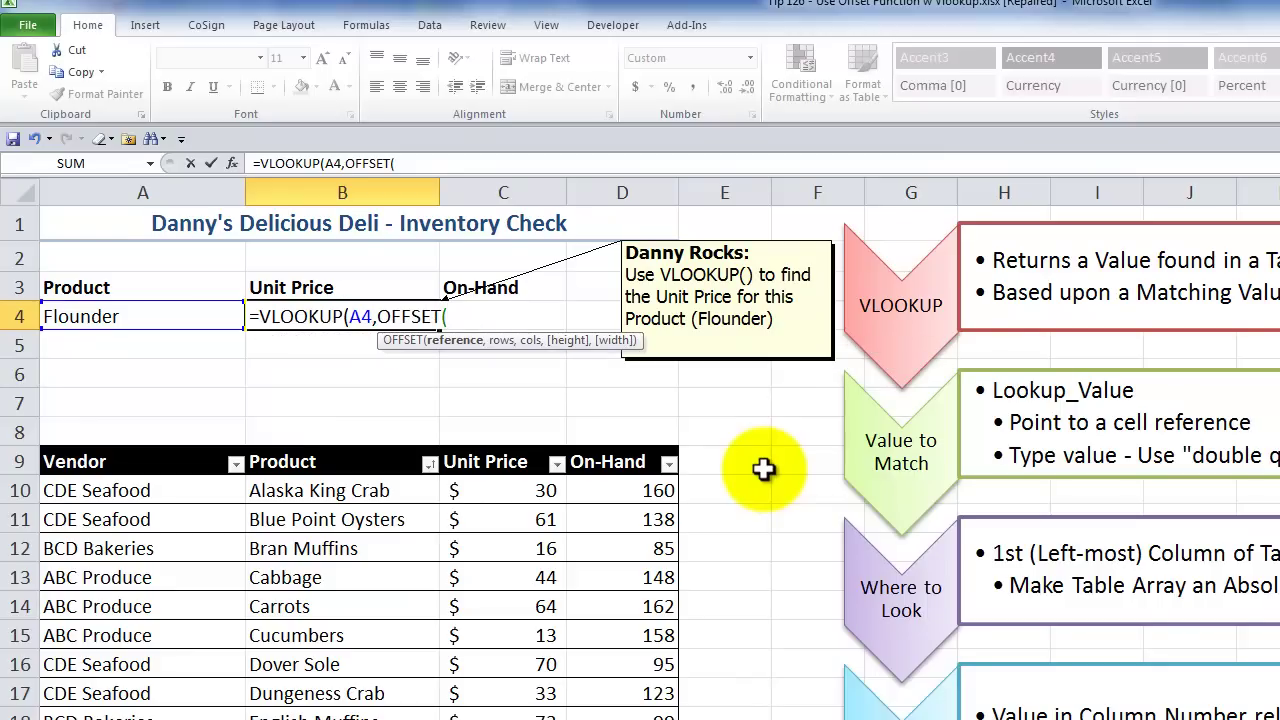
text(inve)
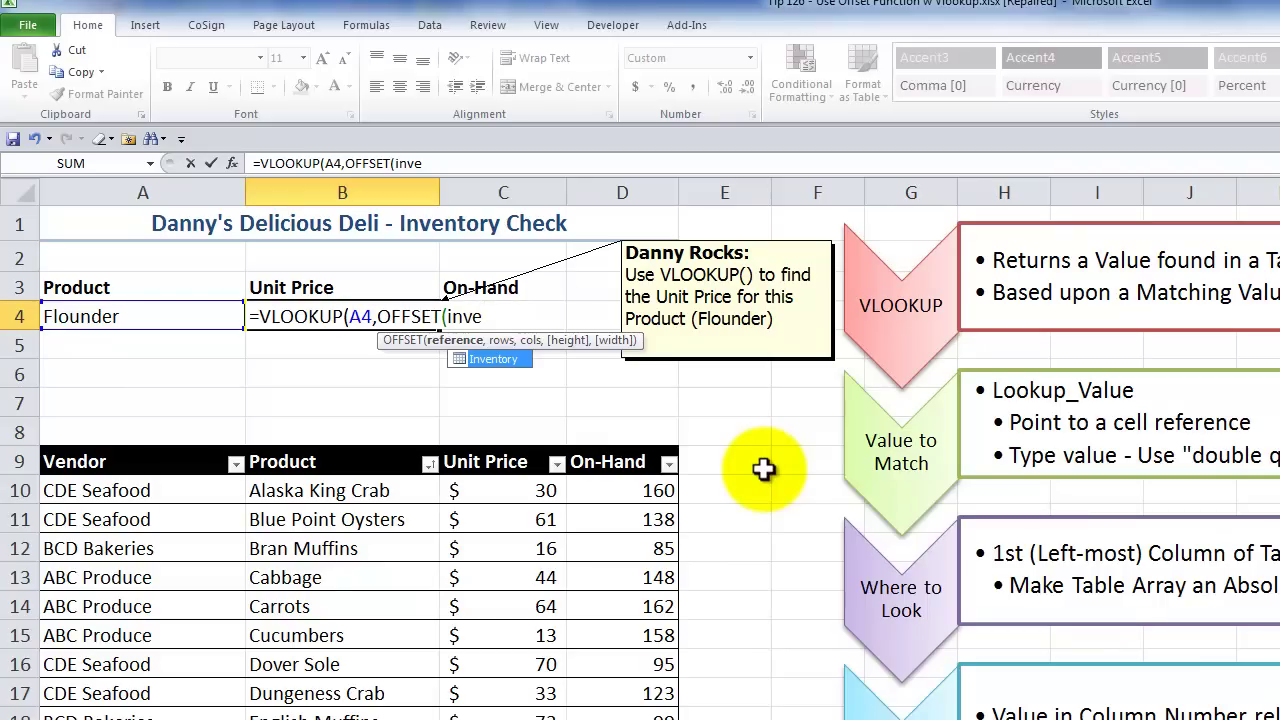
key(Tab)
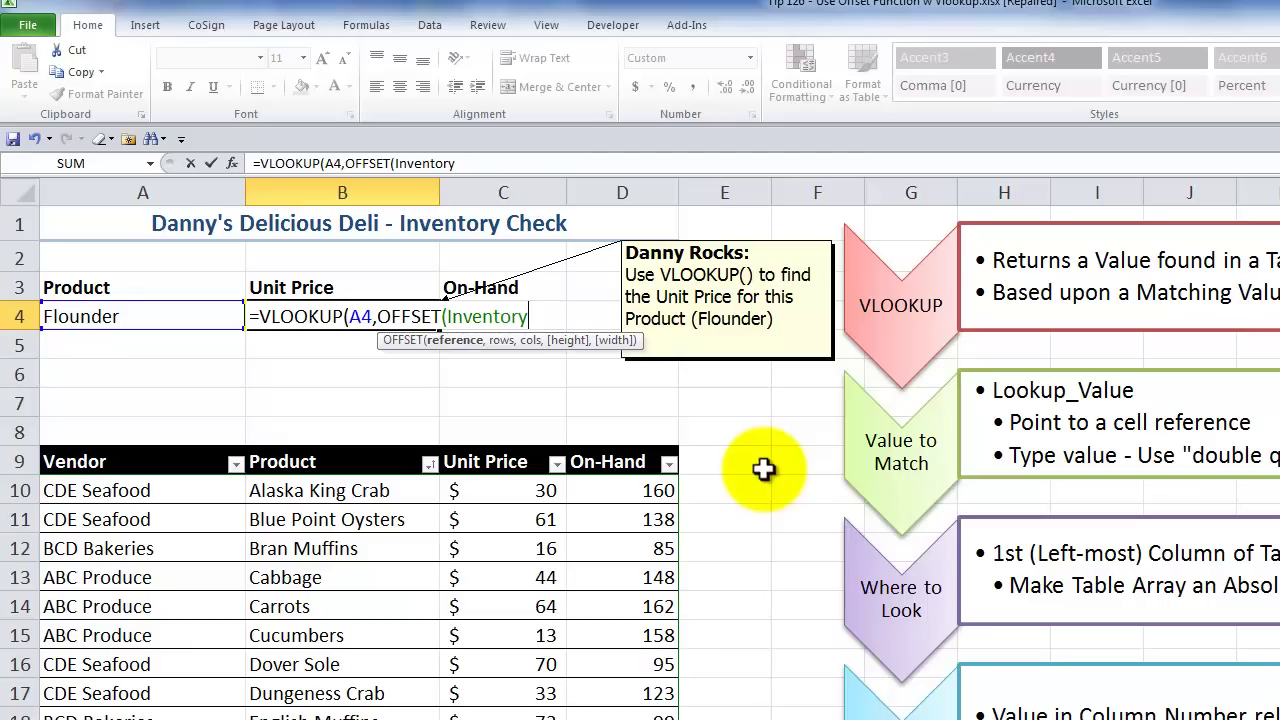
text(,0)
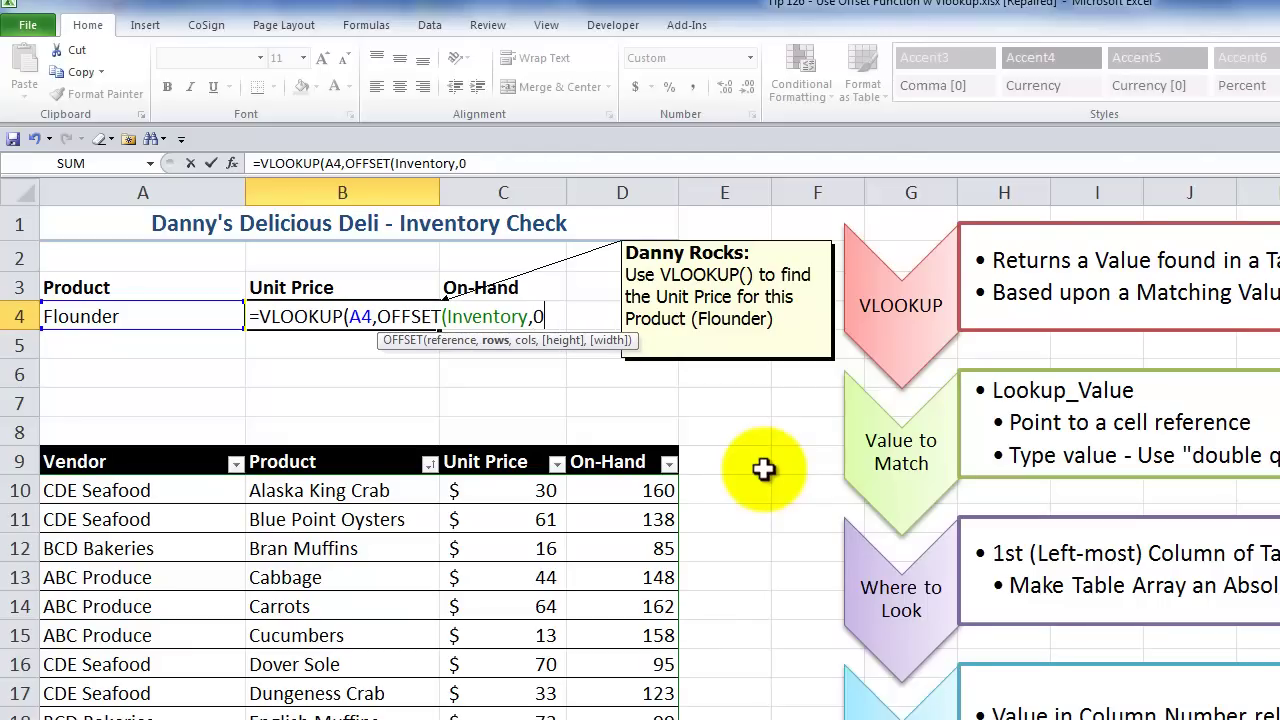
text(,1)
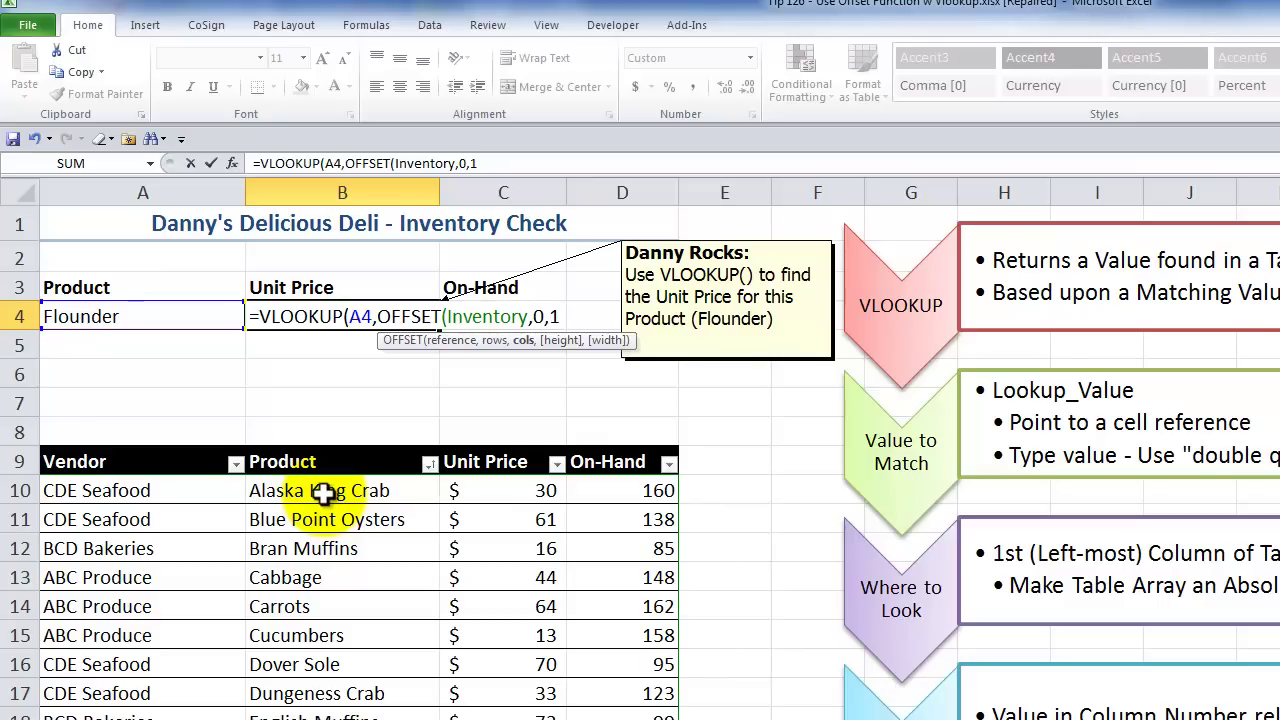
text())
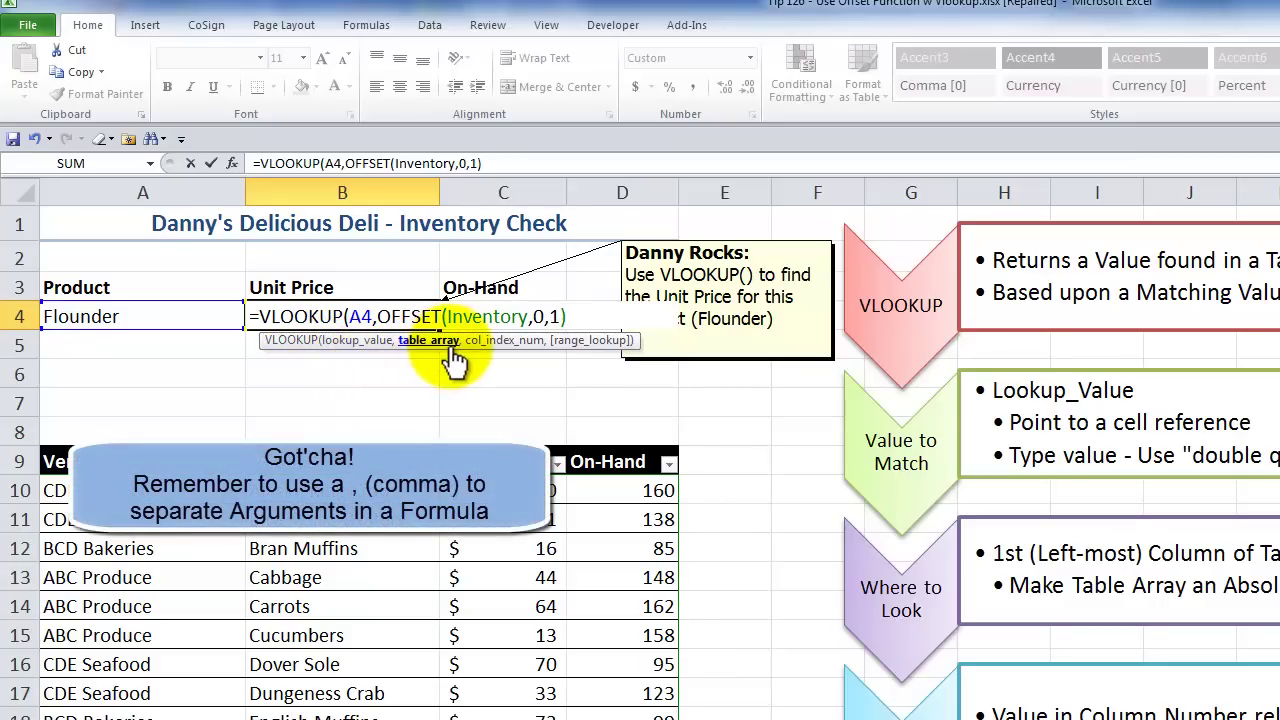
Complete the B4 formula with column index 2 and FALSE for an exact match, and enter it.
text(,)
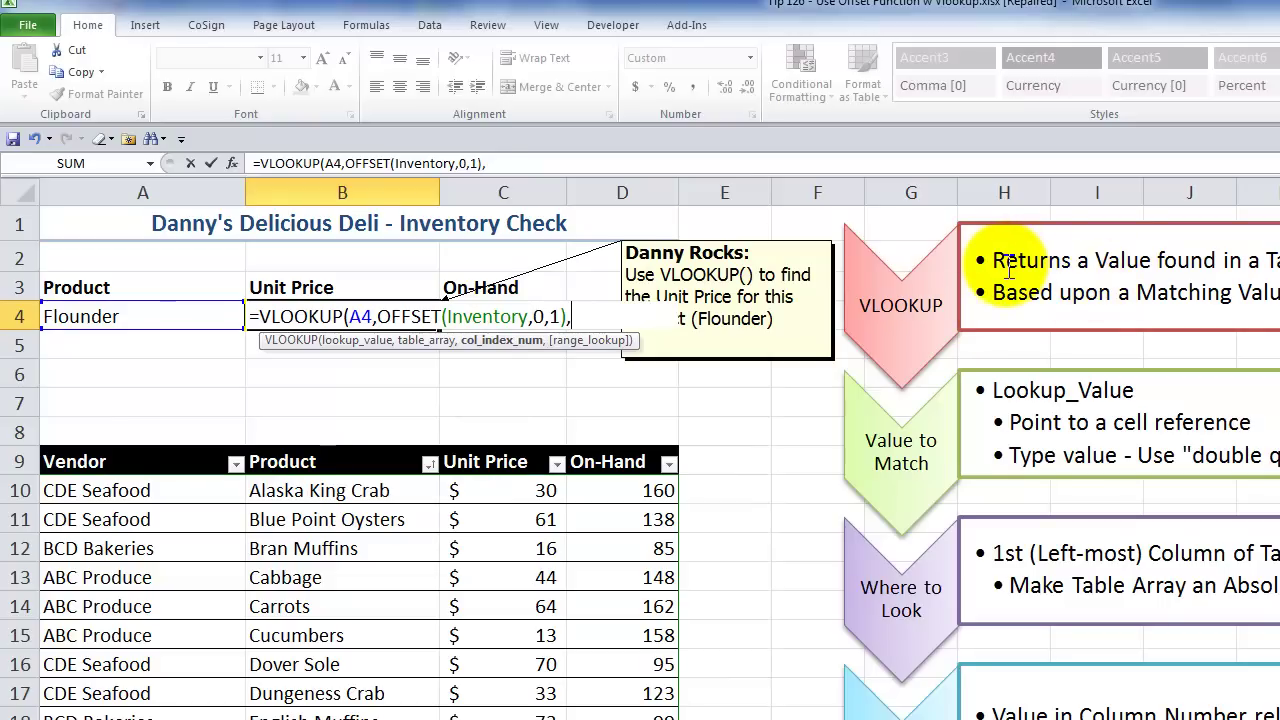
text(2,)
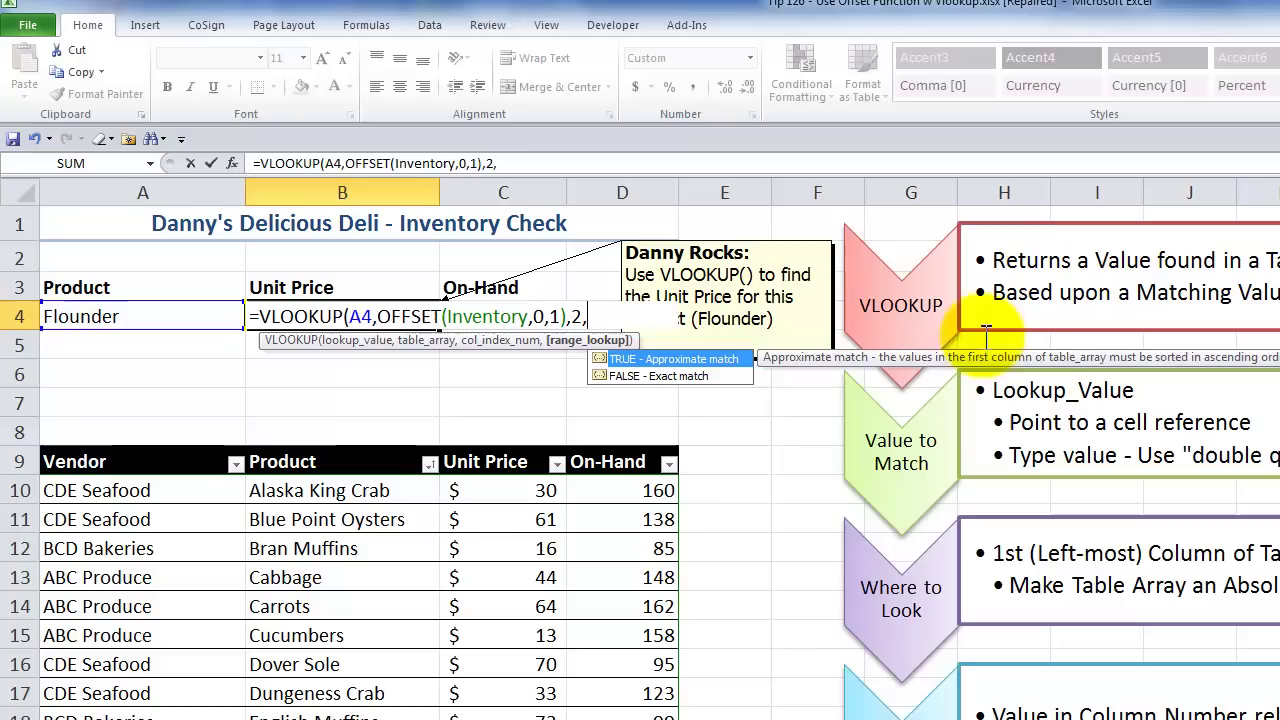
click(646, 372)
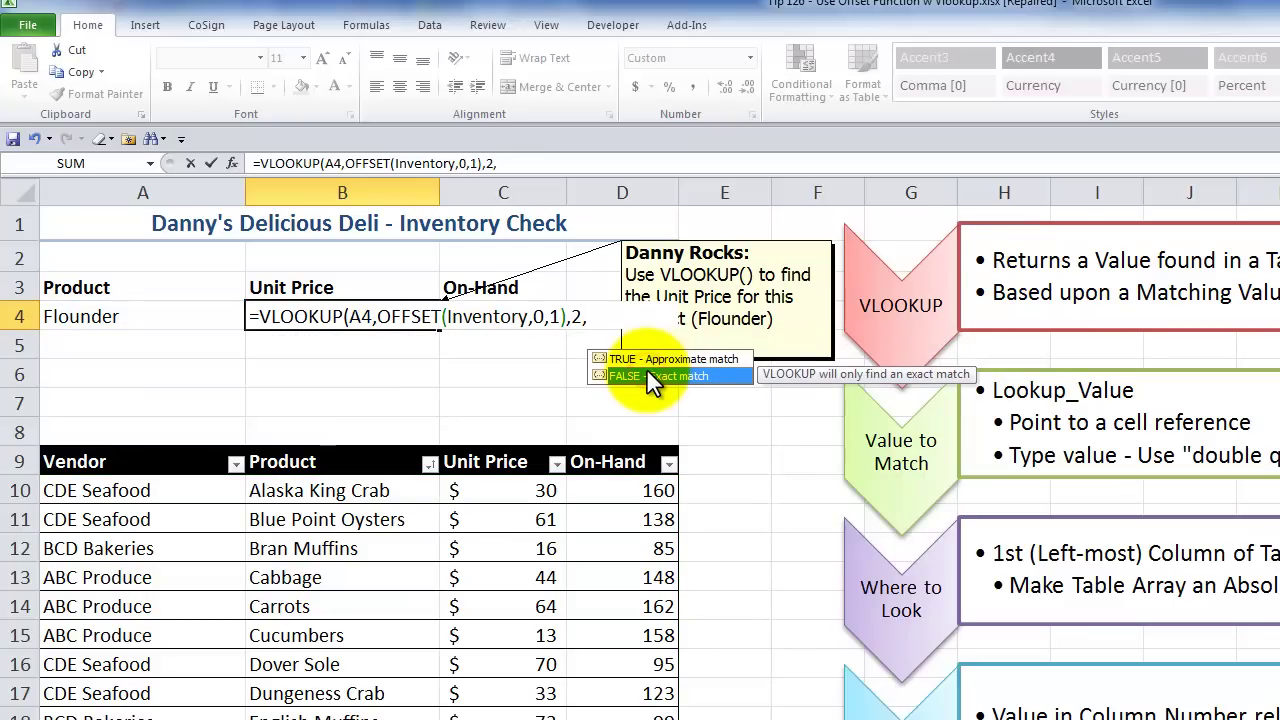
double_click(646, 374)
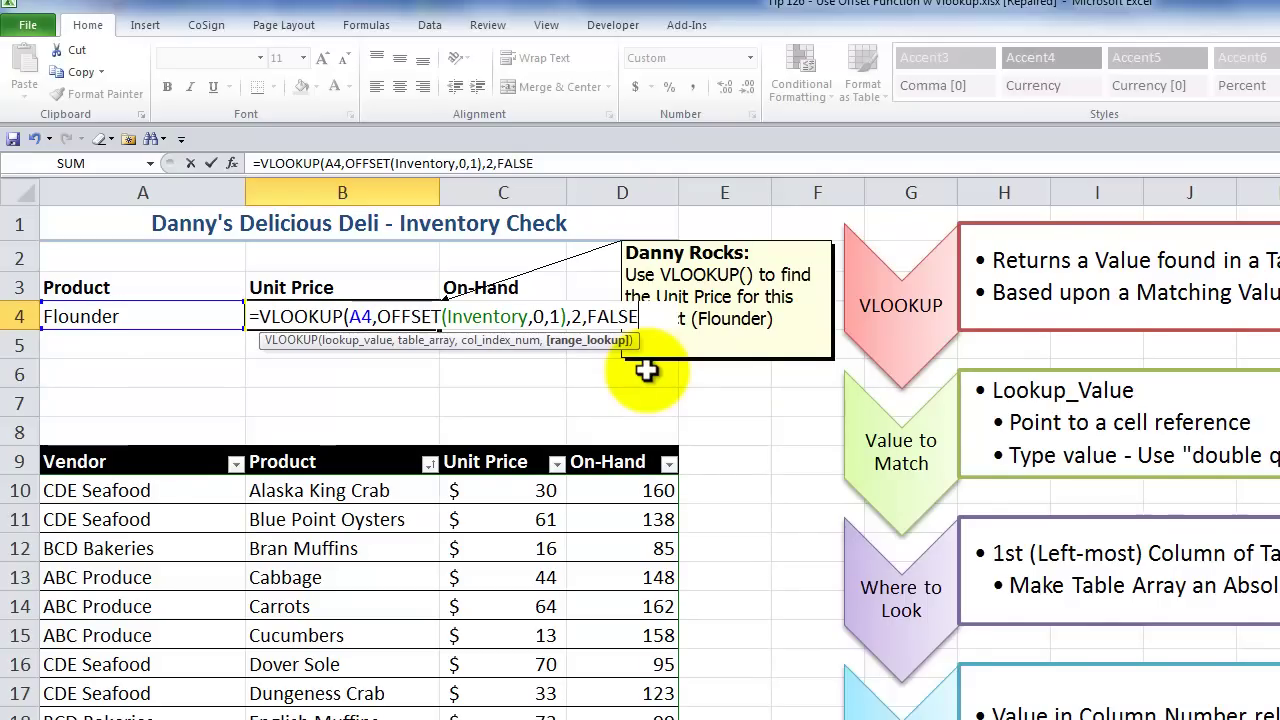
key(ctrl+Return)
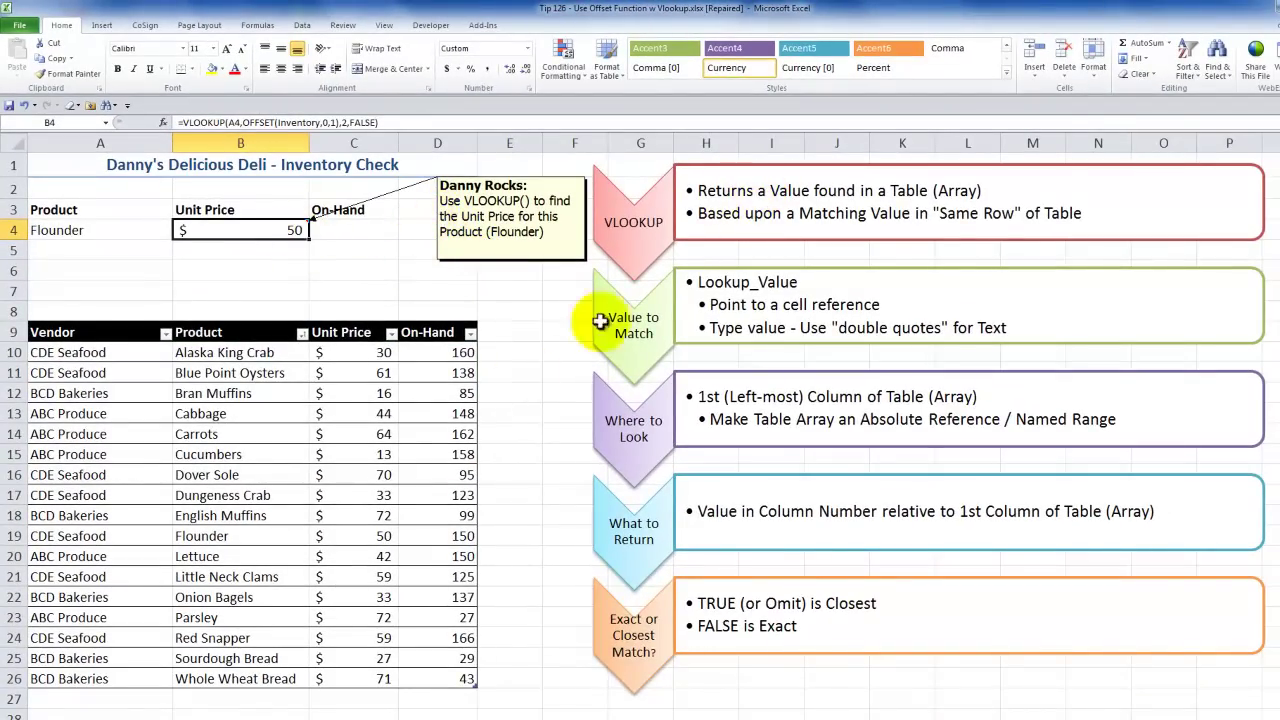
Check the B4 result against Flounder's unit price and product name in row 19, and review the formula's arguments.
click(357, 536)
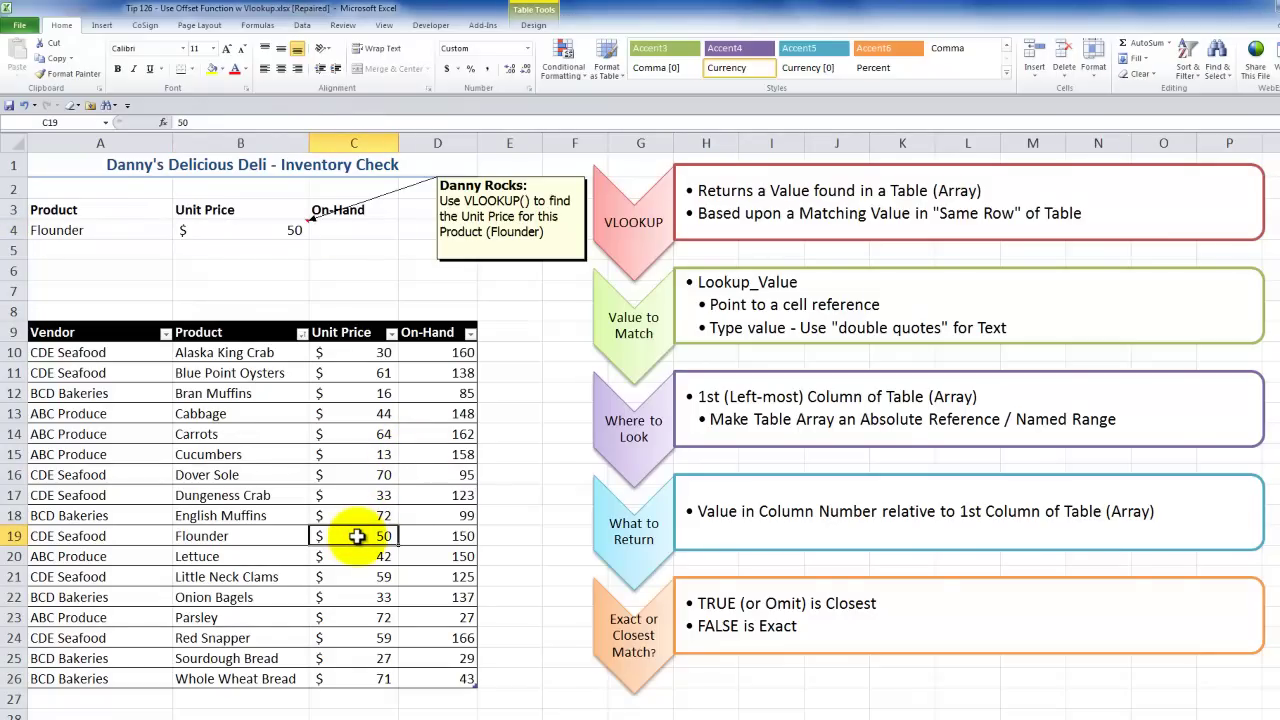
click(243, 536)
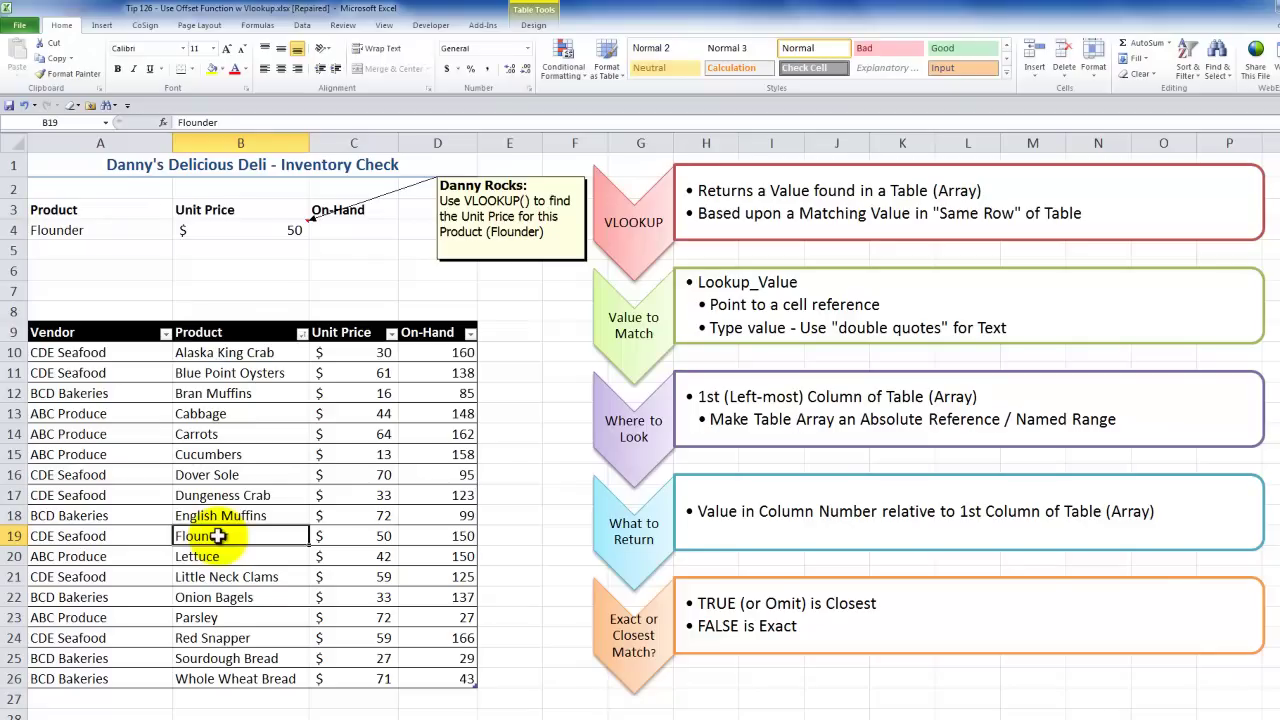
double_click(240, 230)
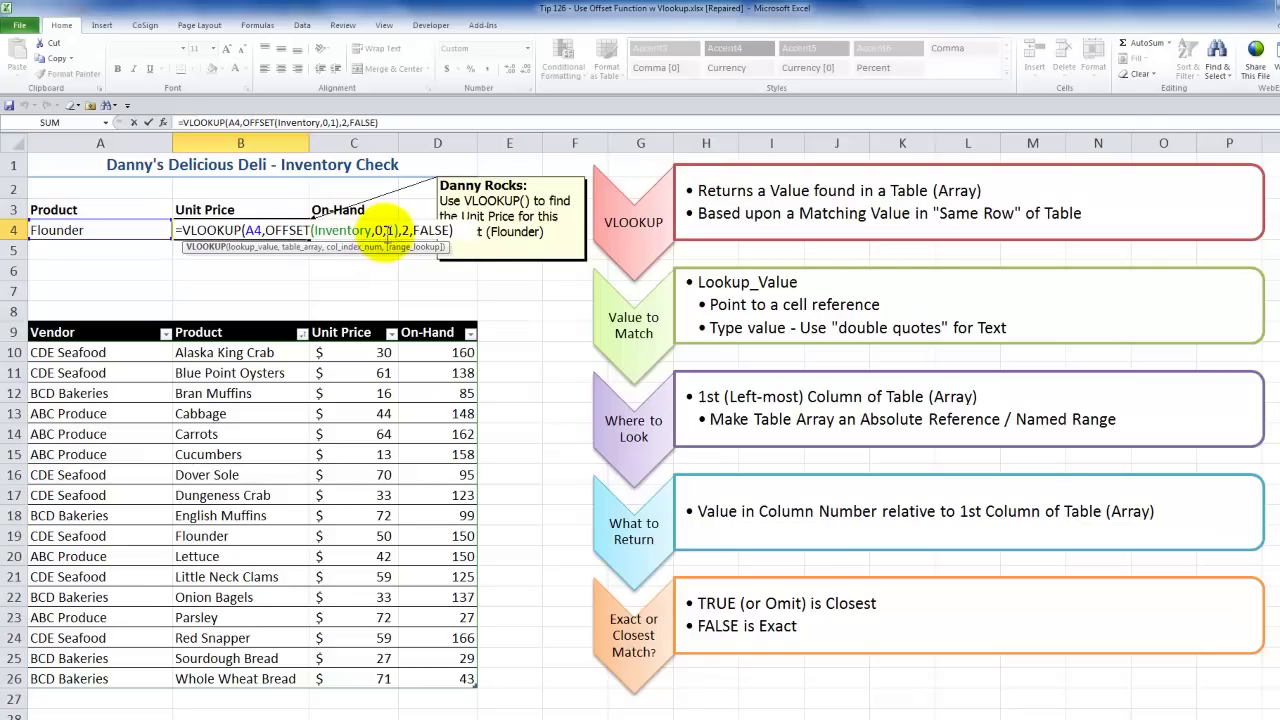
key(ctrl+Return)
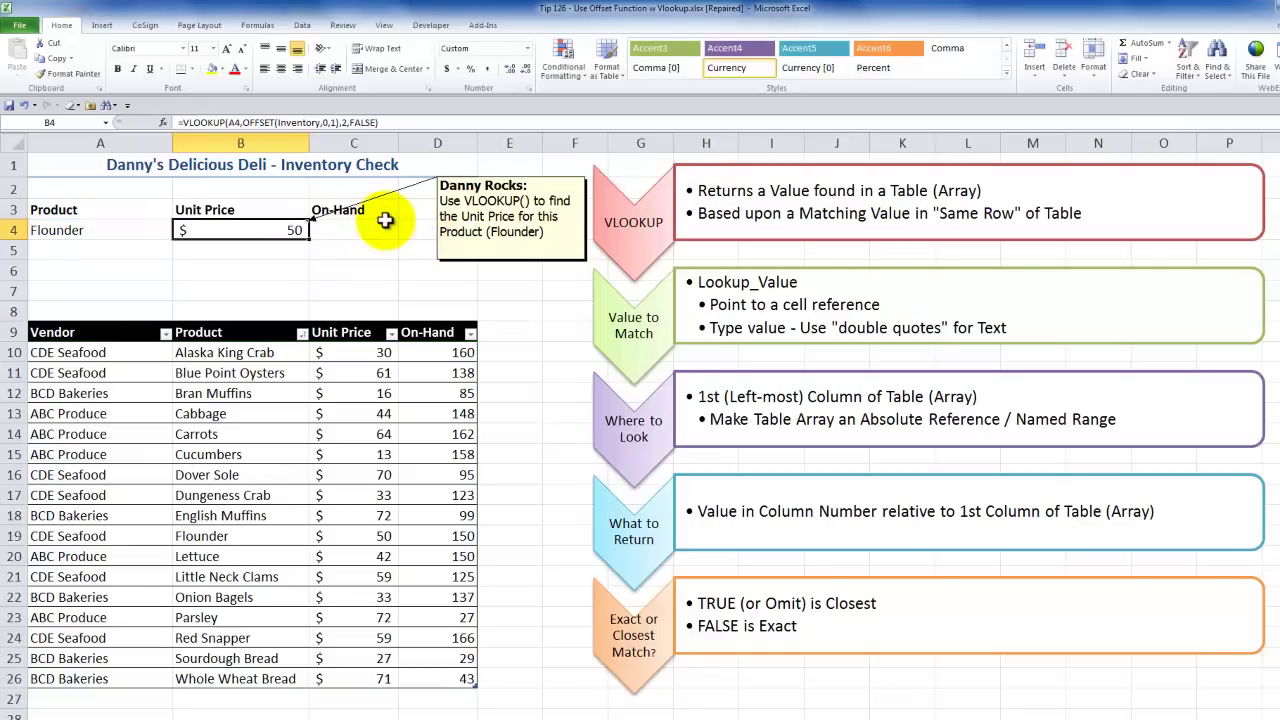
Select the named range Inventory, and compare it with the range offset by one column, from Product through On-Hand.
click(350, 228)
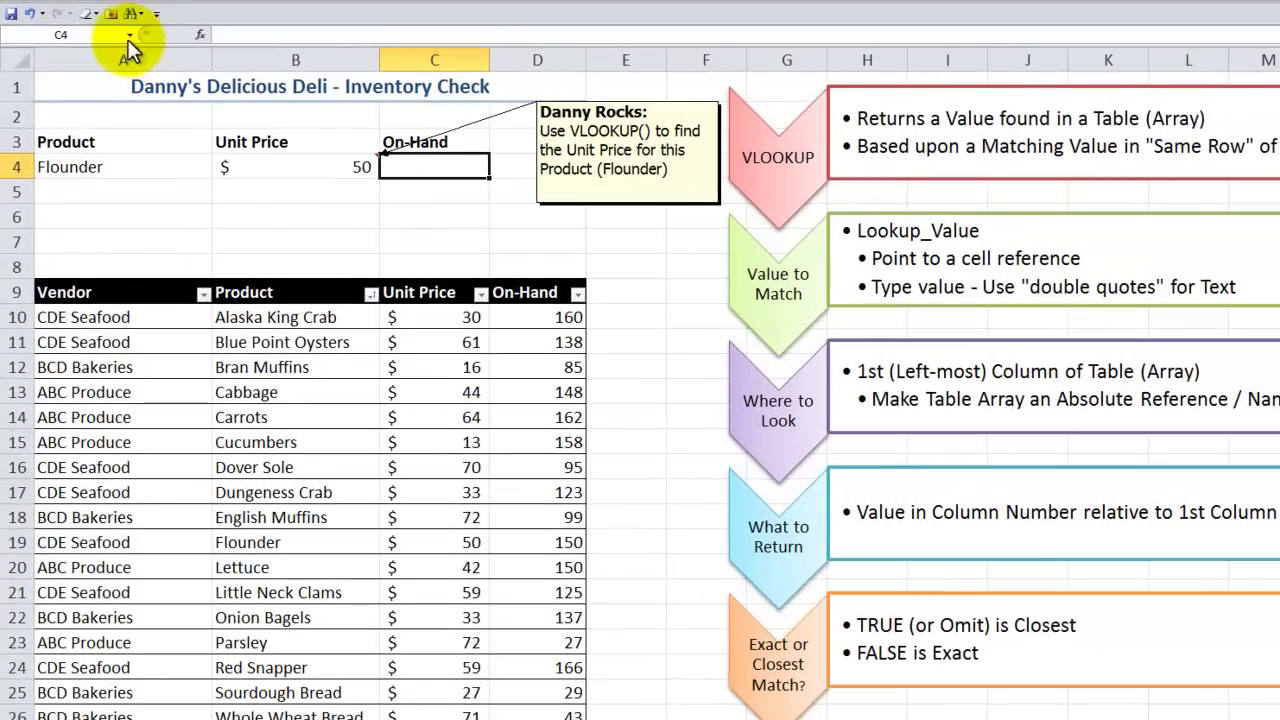
click(127, 35)
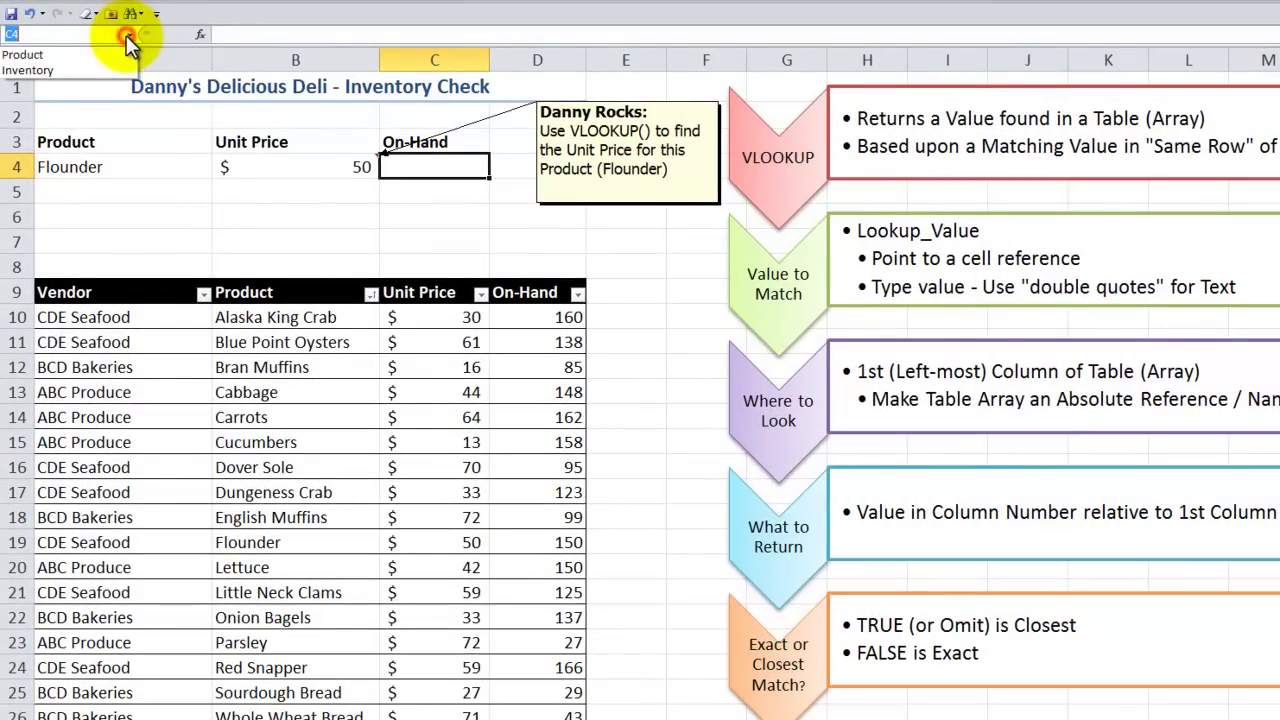
click(82, 69)
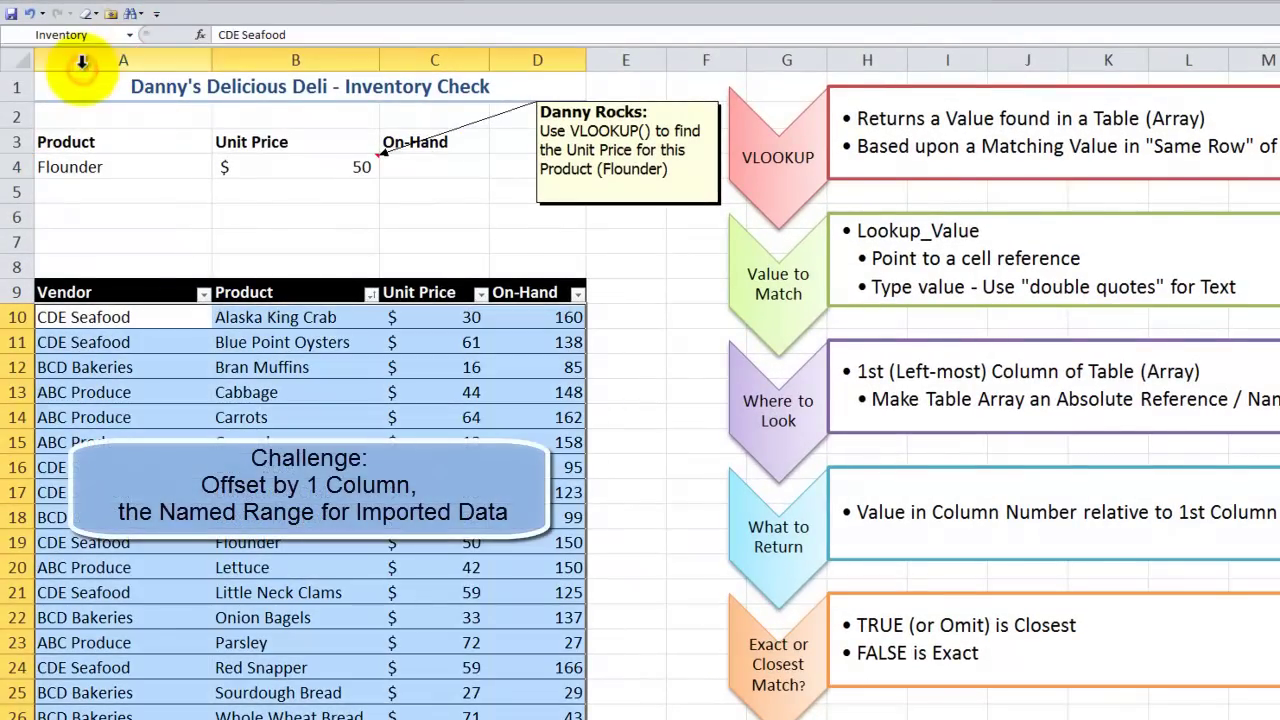
click(249, 311)
drag(249, 311, 514, 706)
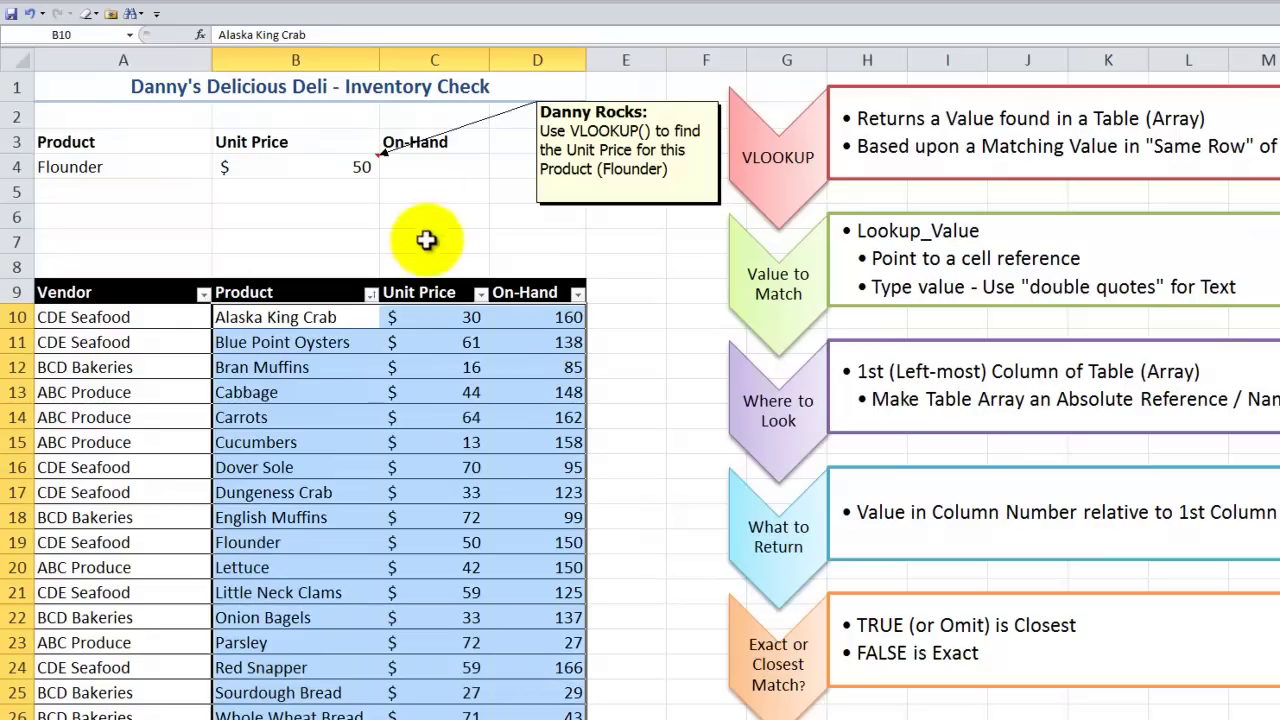
Start a VLOOKUP formula in C4 under On-Hand with cell A4 as the lookup value.
click(430, 165)
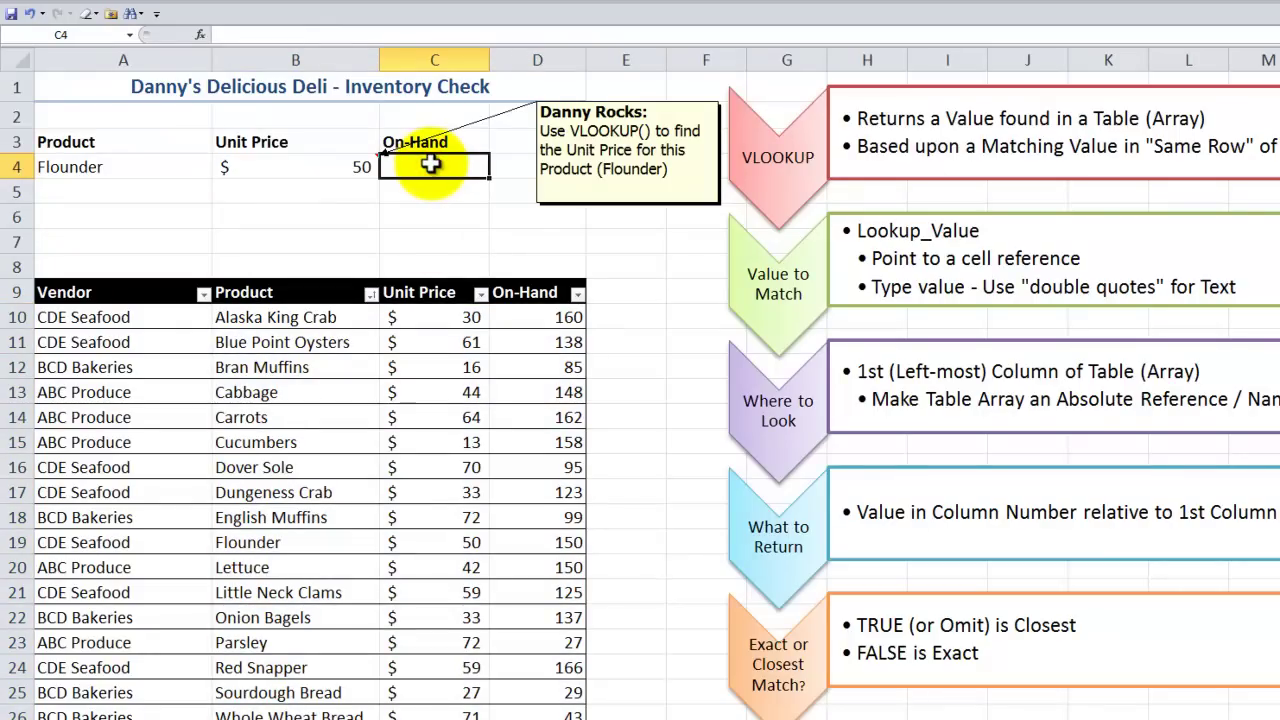
text(=vl)
key(Tab)
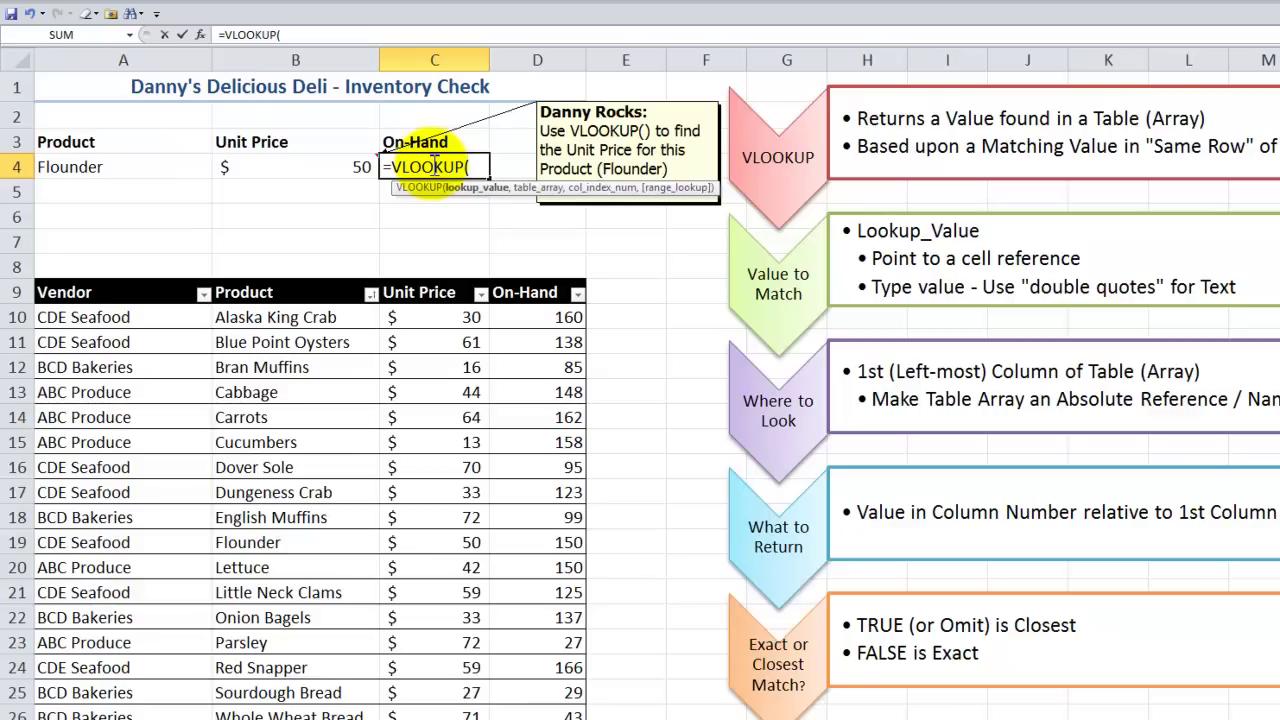
click(118, 168)
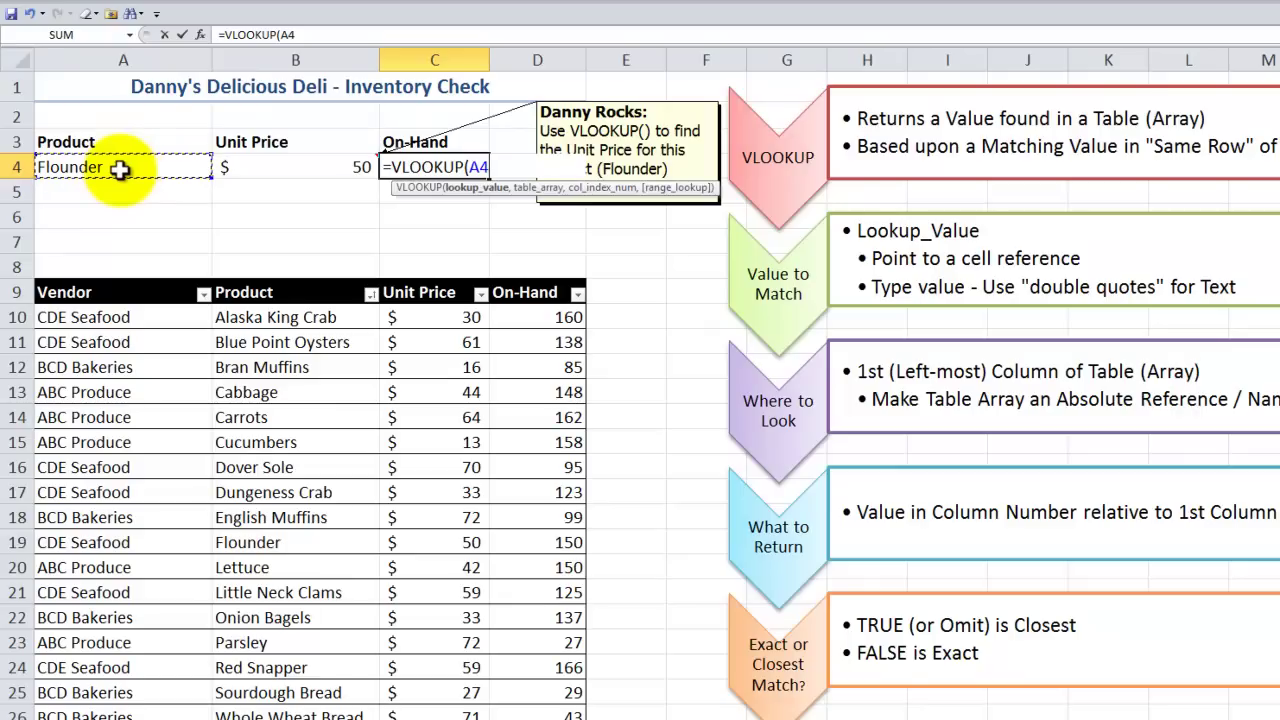
text(,)
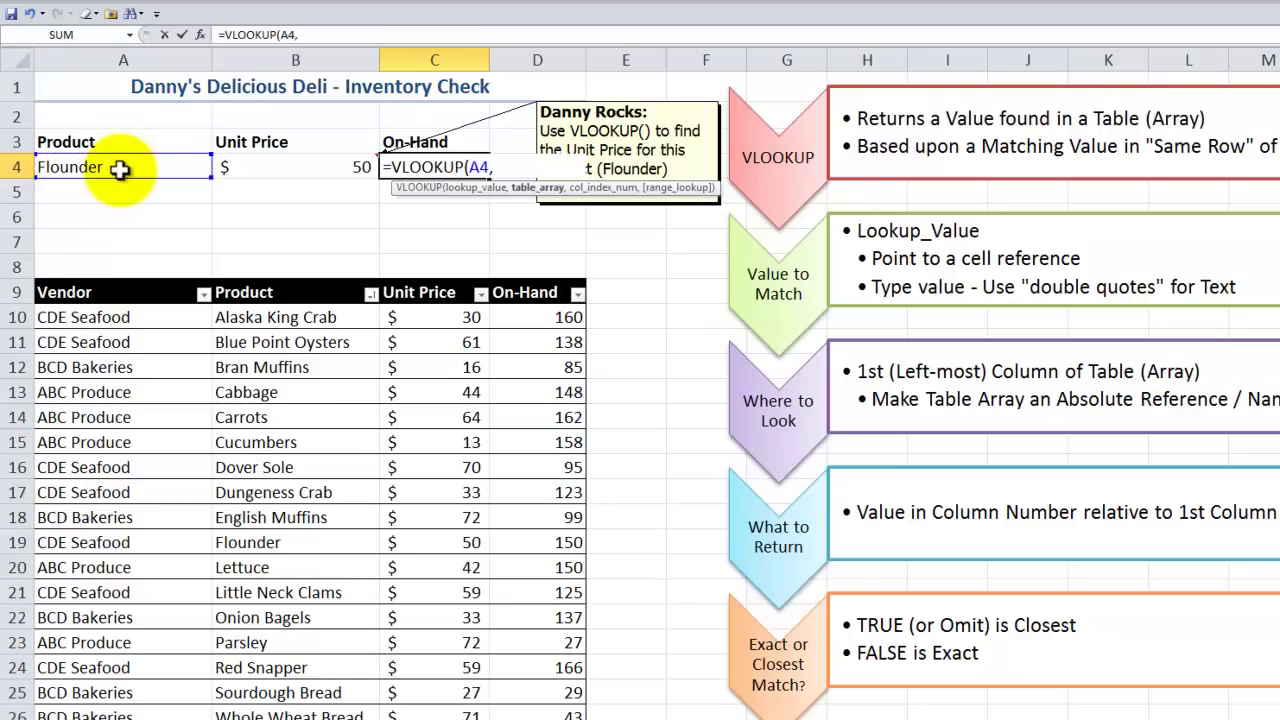
Nest OFFSET(Inventory,0,1) as the table array of the On-Hand VLOOKUP formula in C4.
text(off)
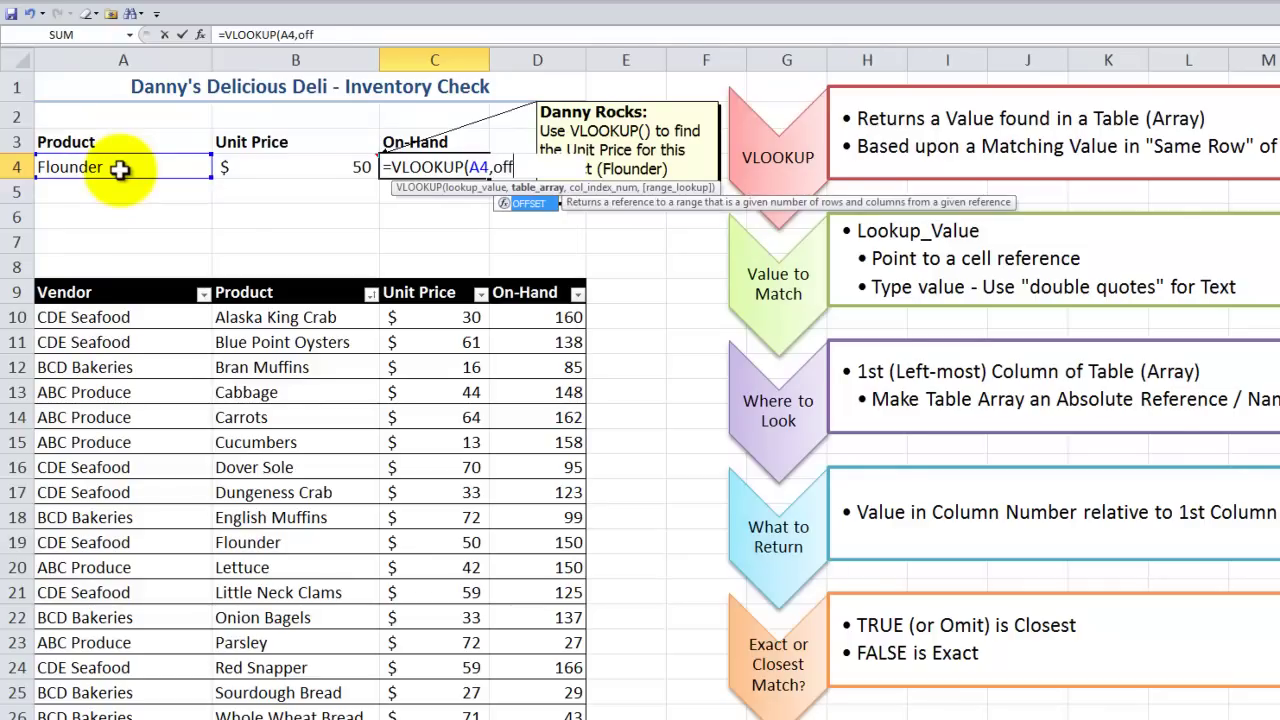
key(Tab)
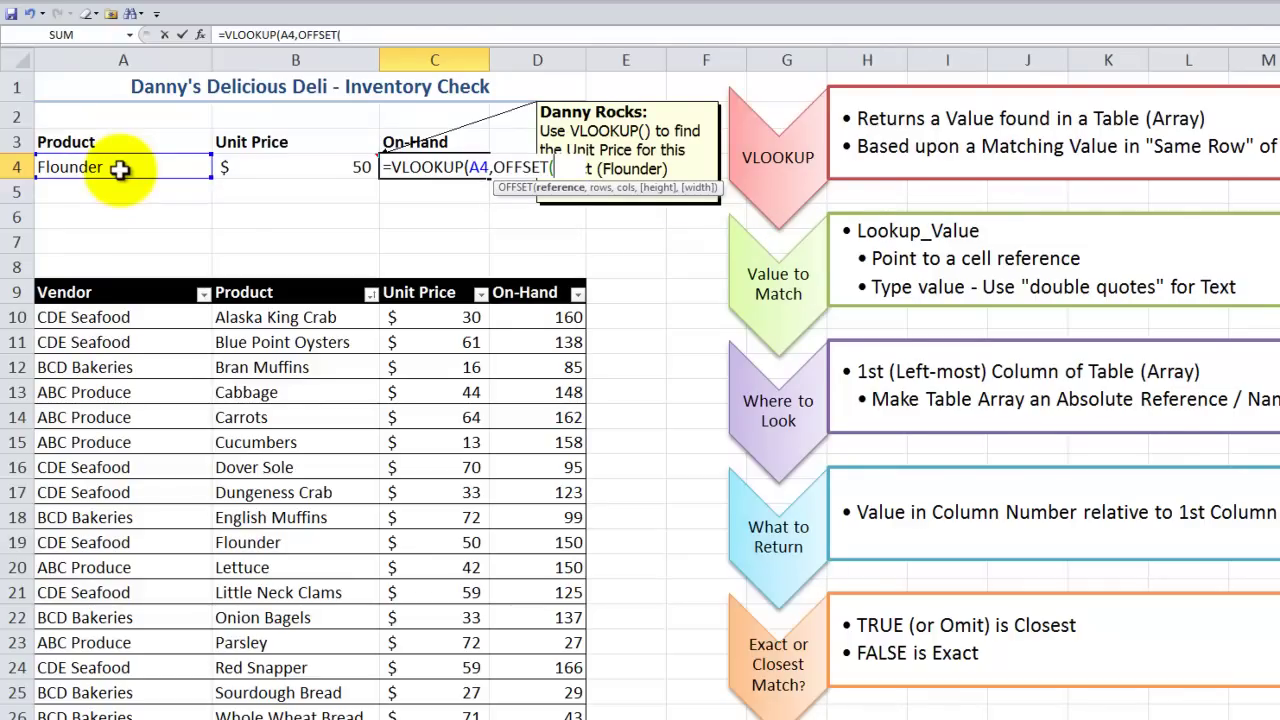
text(in)
key(Down)
key(Down)
key(Down)
key(Down)
key(Down)
key(Down)
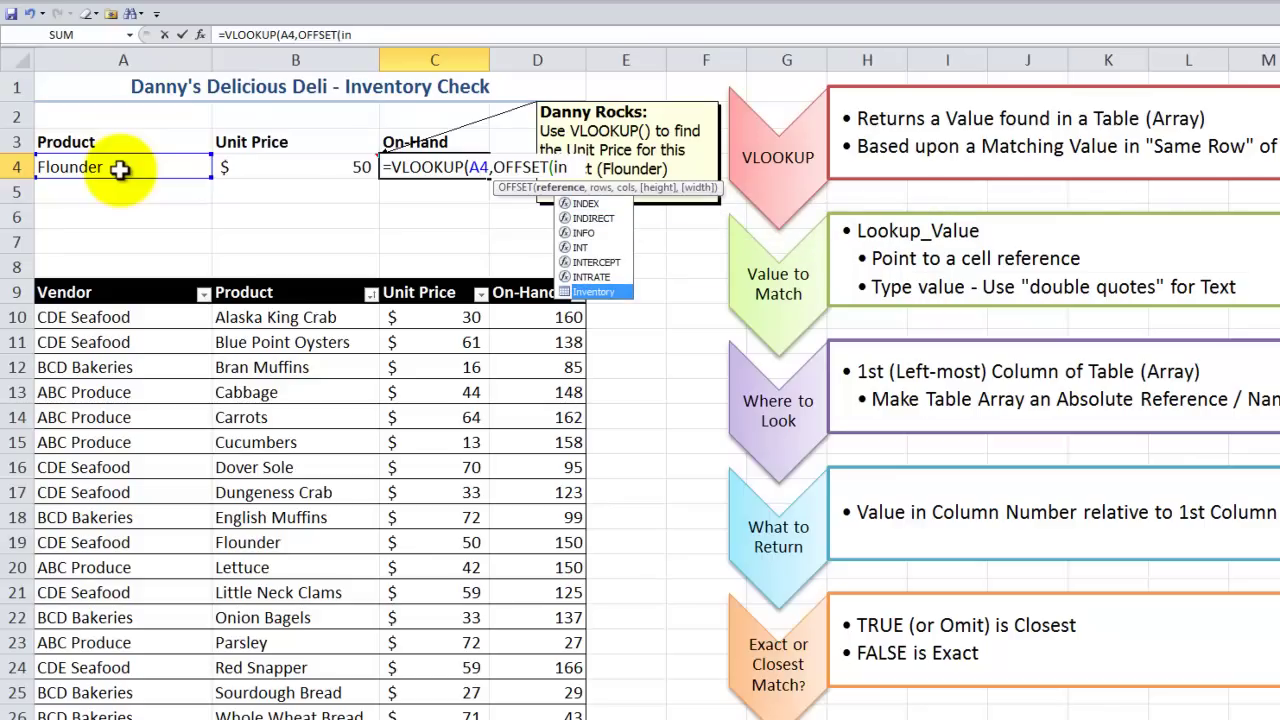
key(Tab)
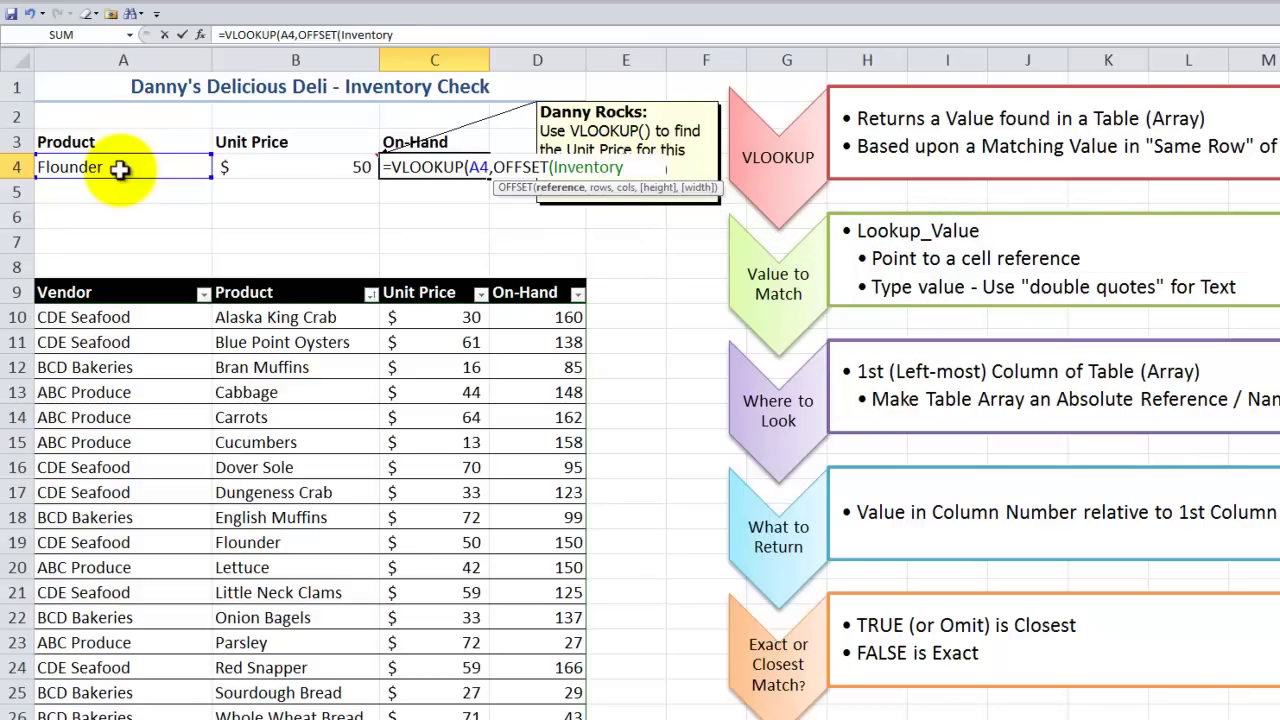
text(,)
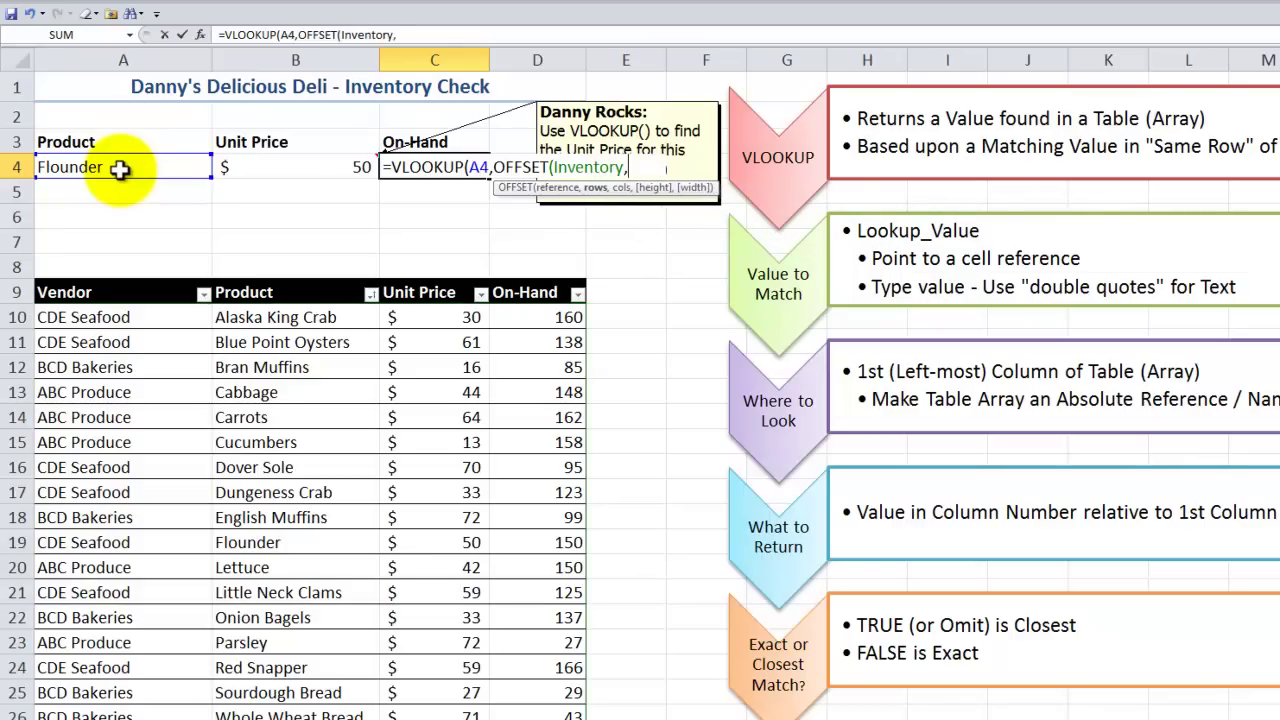
text(0,)
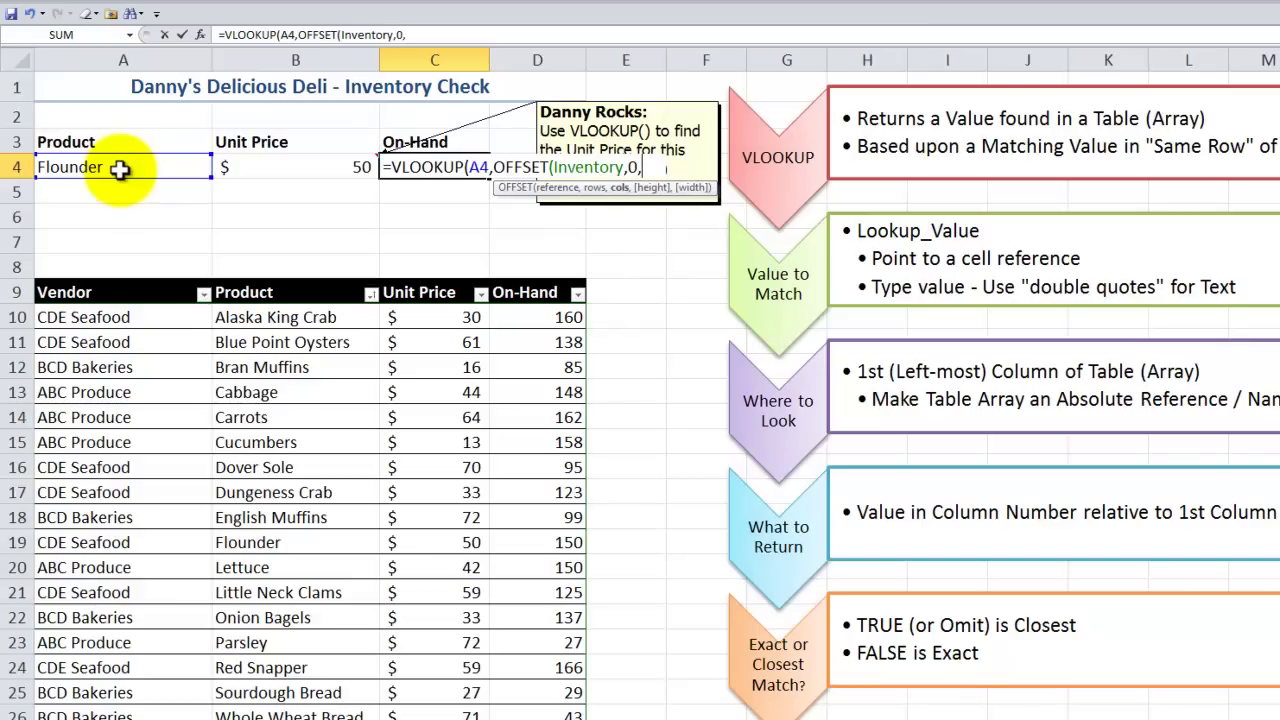
text(1))
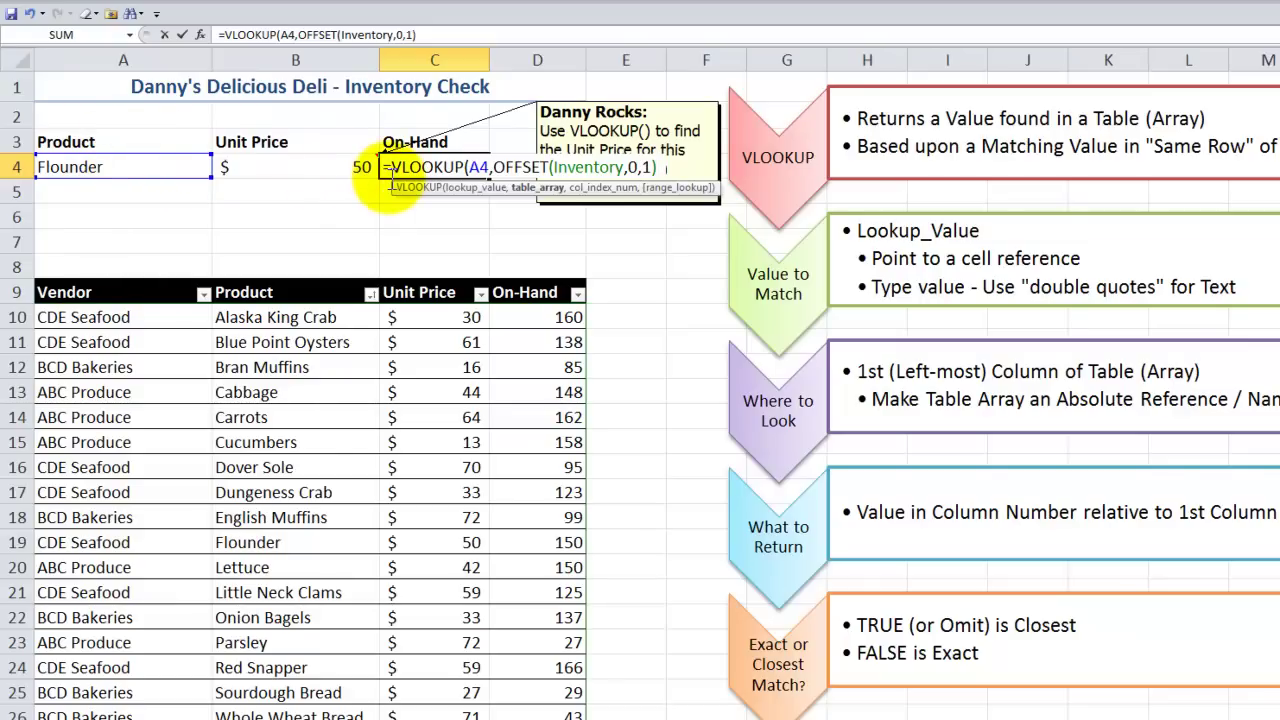
Complete the On-Hand VLOOKUP formula in C4 with column index 3 and FALSE for an exact match.
text(,)
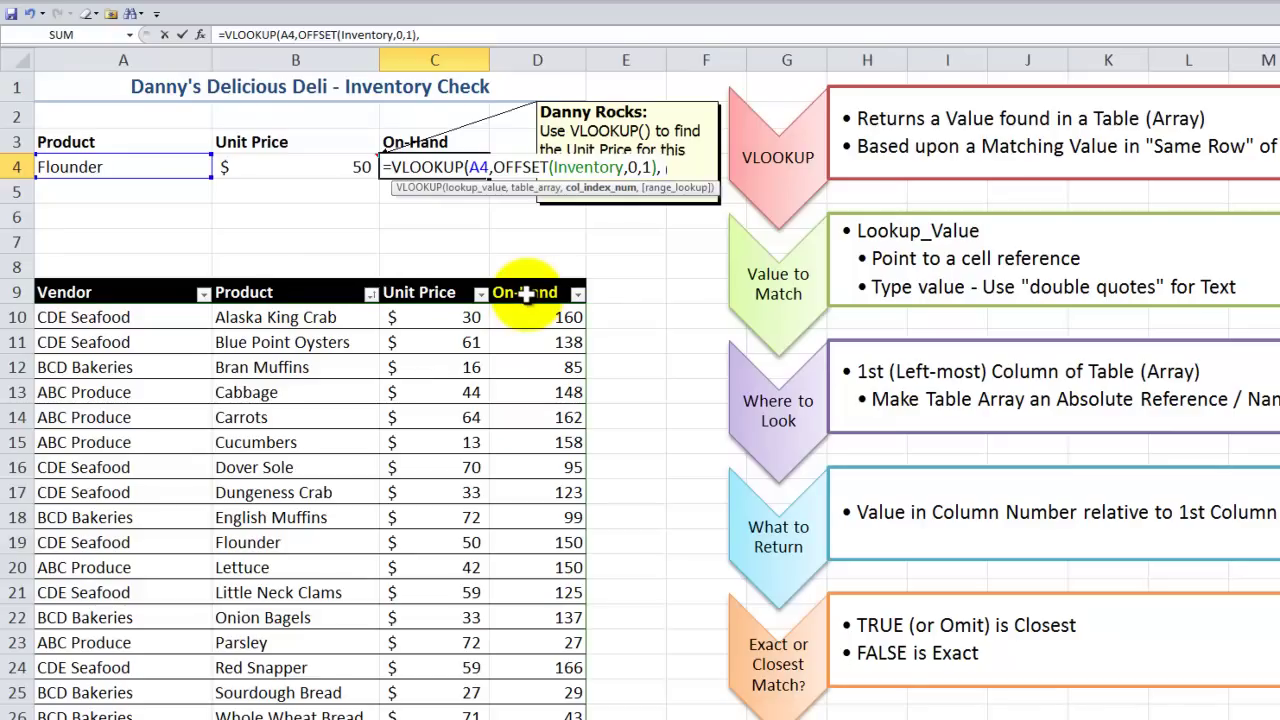
text(3,)
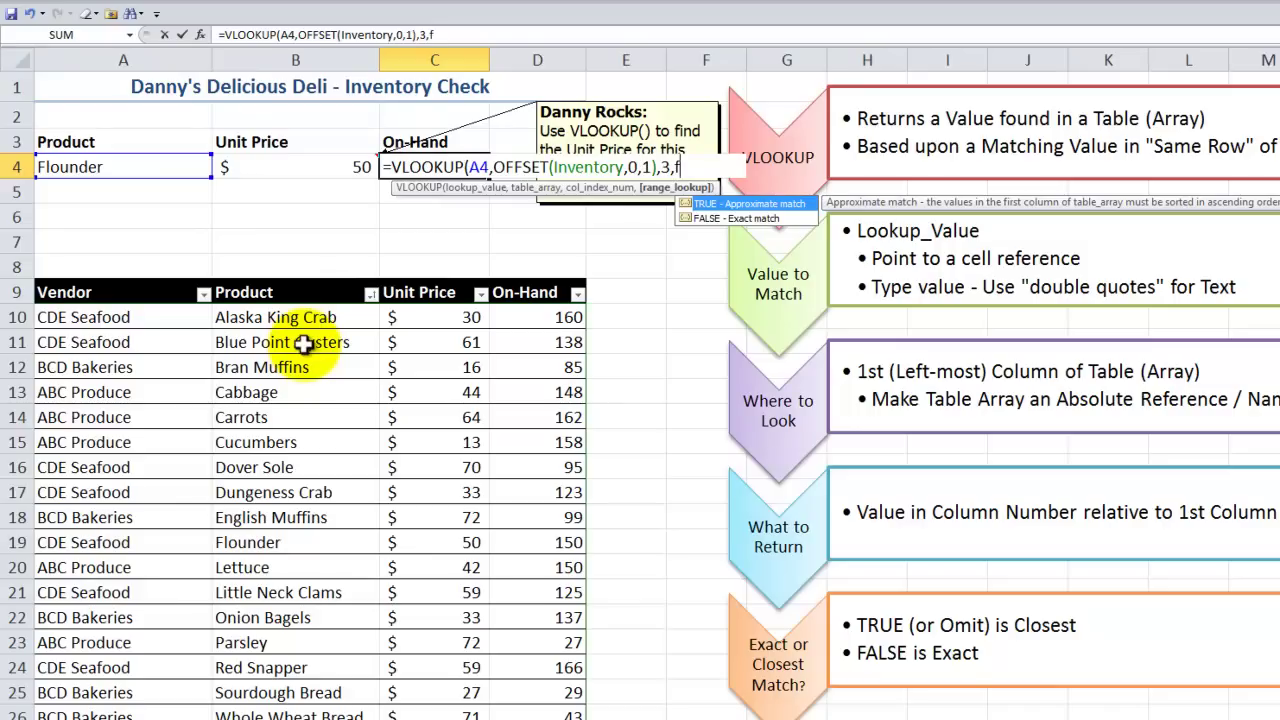
text(f)
key(Tab)
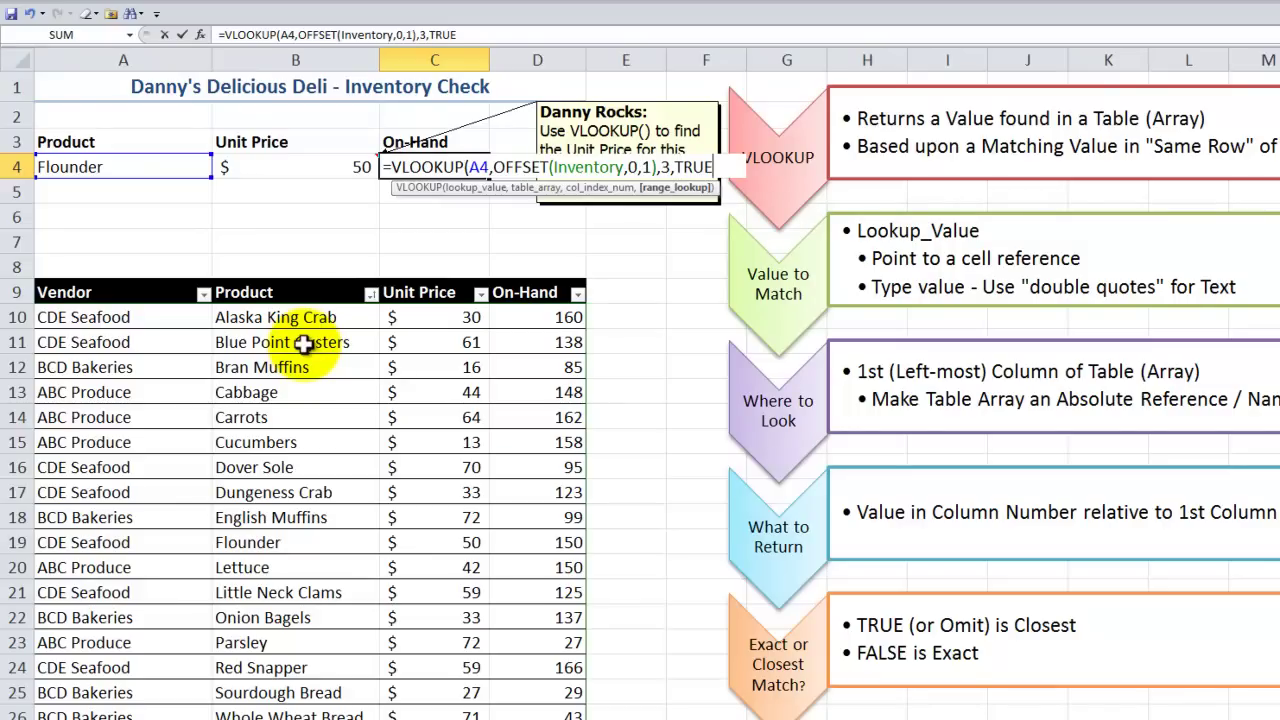
key(BackSpace)
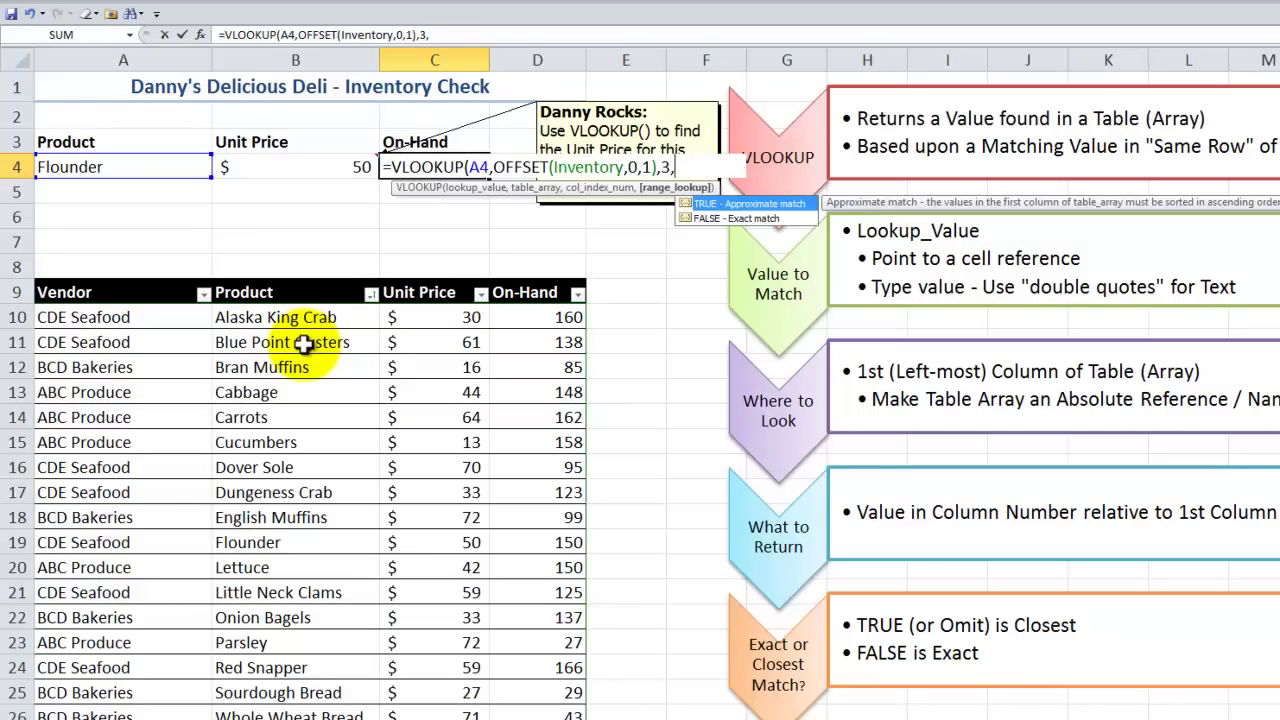
double_click(708, 213)
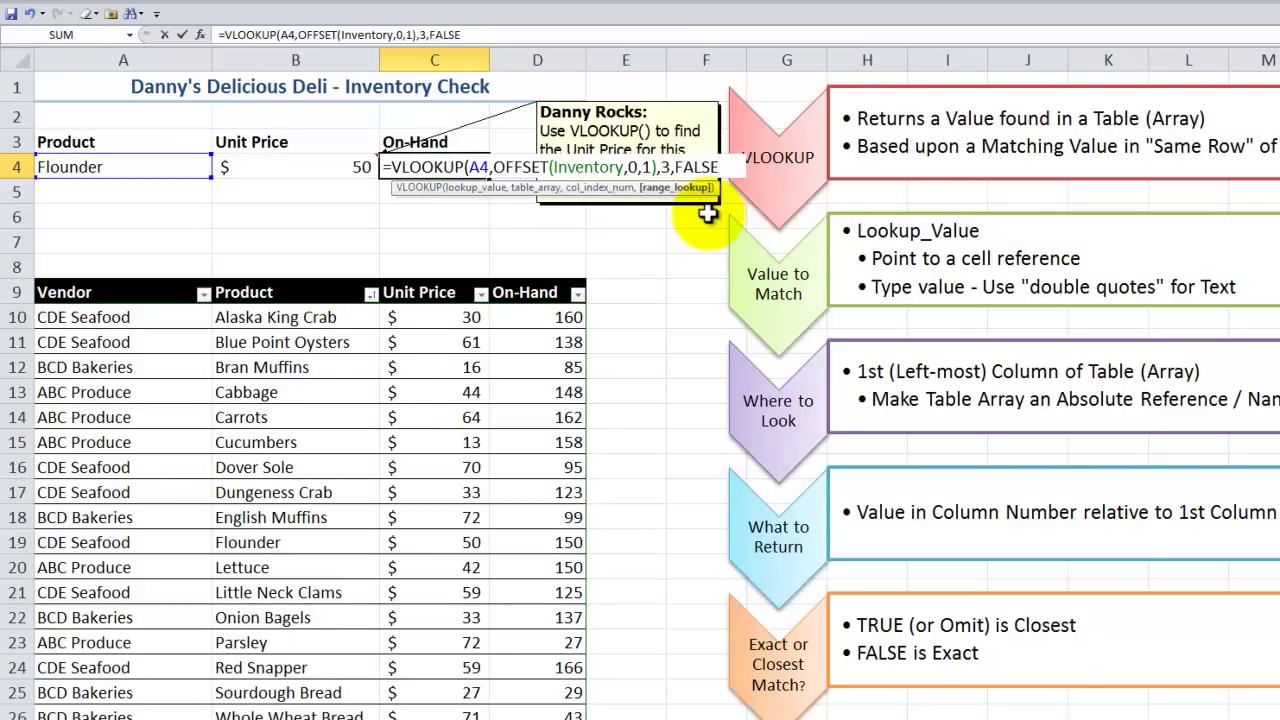
text())
key(ctrl+Return)
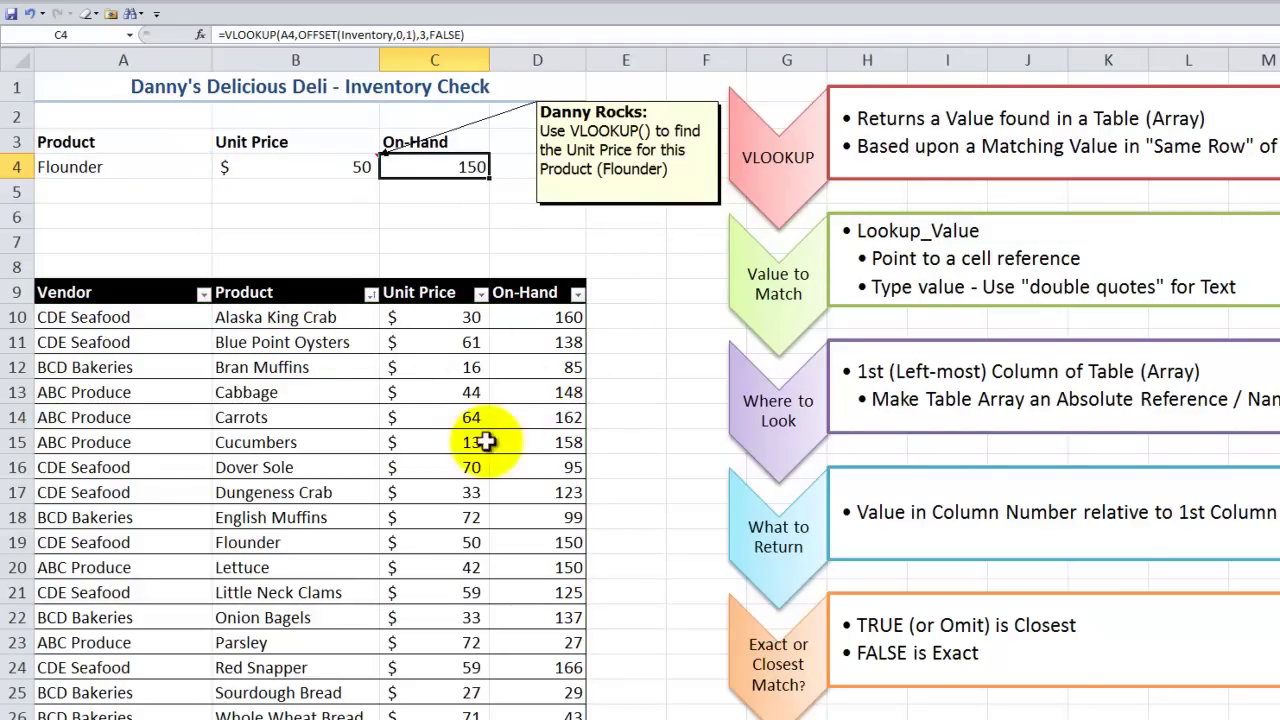
Change Flounder's unit price in C19 to 52 and check the lookup result in B4.
click(423, 541)
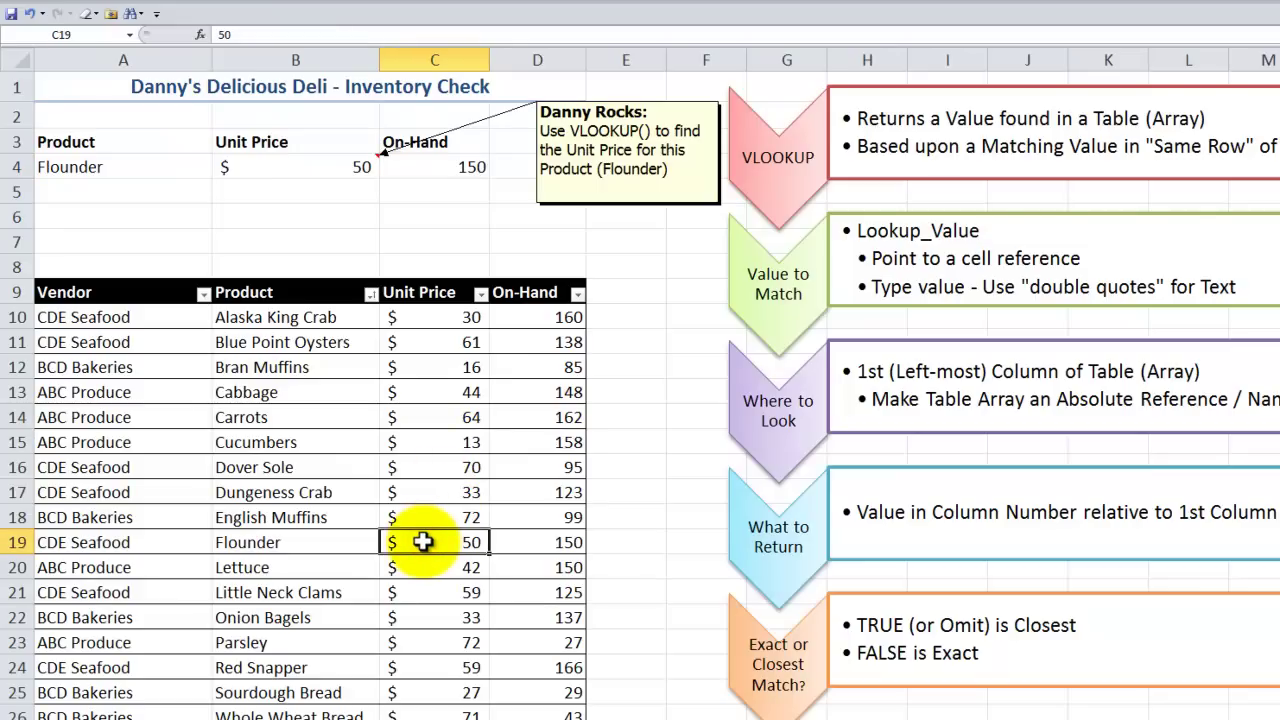
text(52)
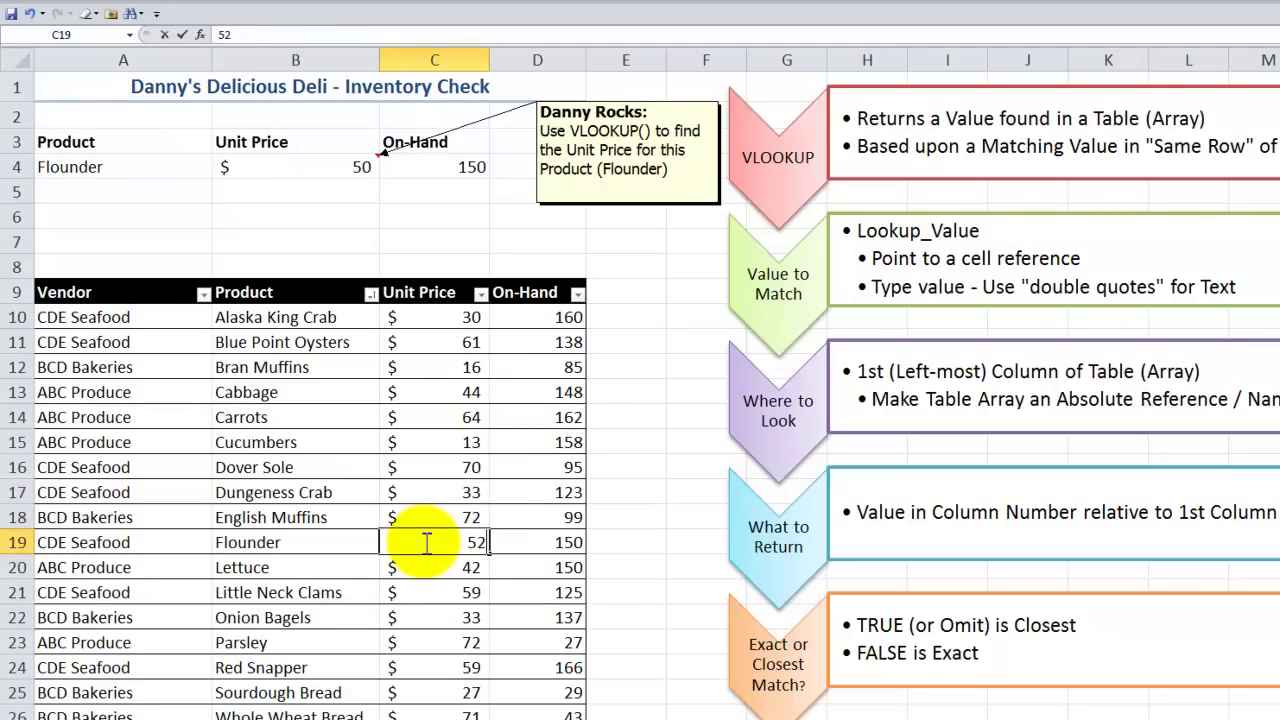
key(Return)
click(351, 167)
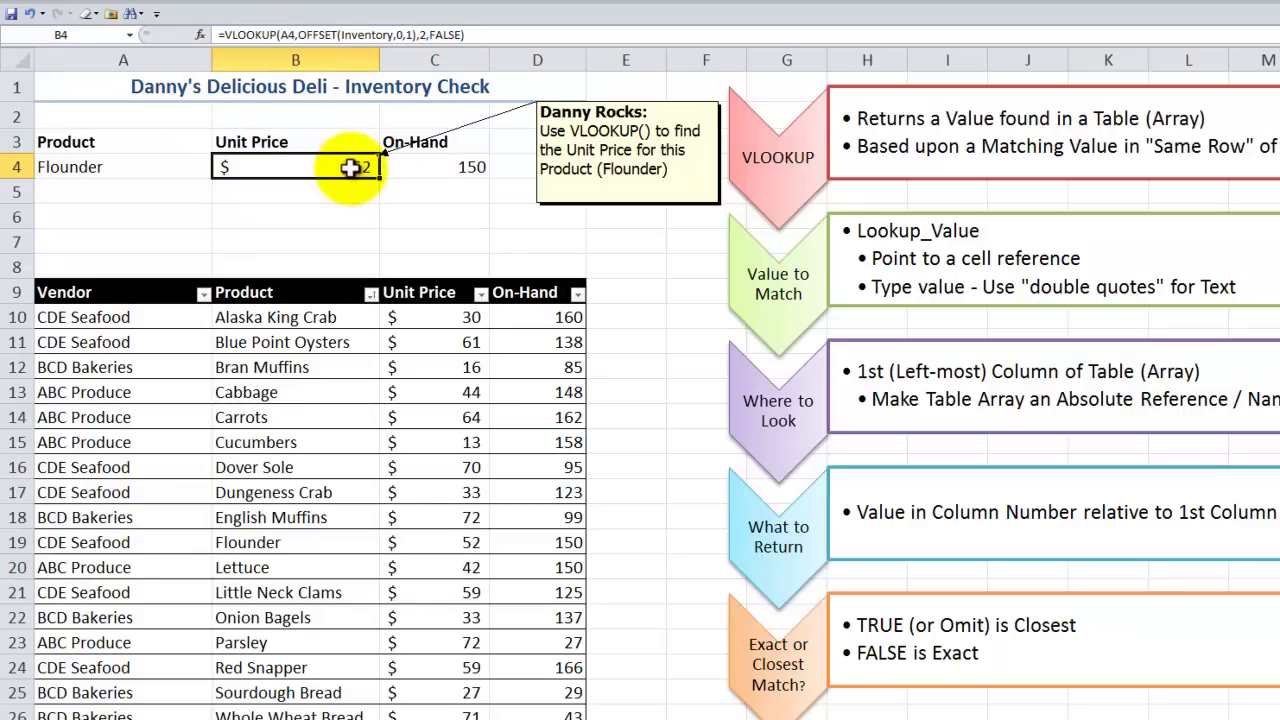
Change Flounder's on-hand quantity in D19 to 110 and check the lookup result in C4.
click(449, 166)
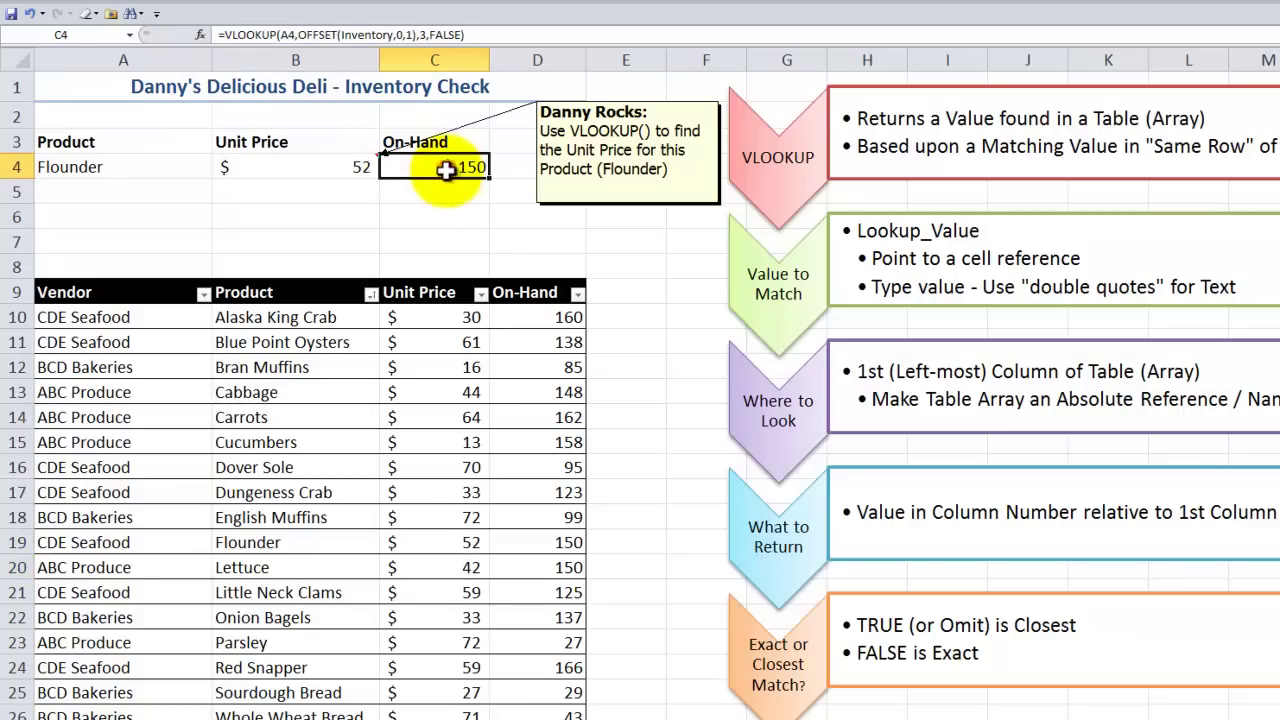
click(565, 548)
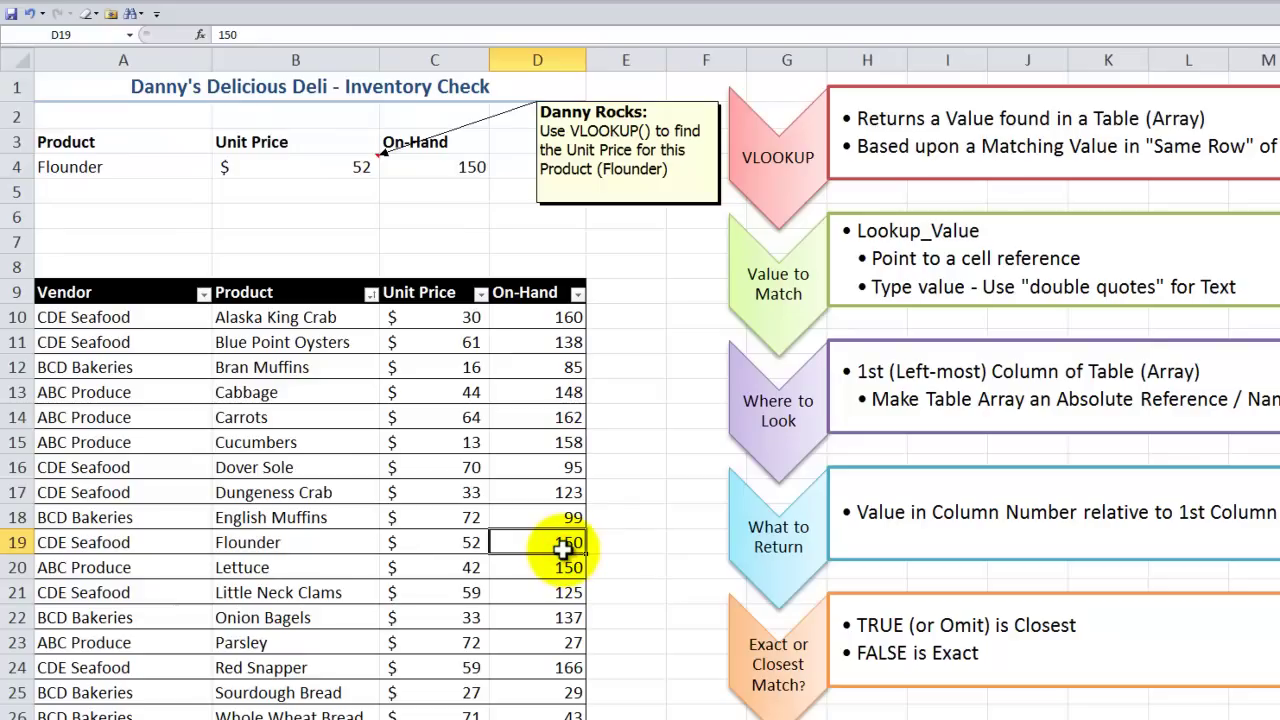
text(1)
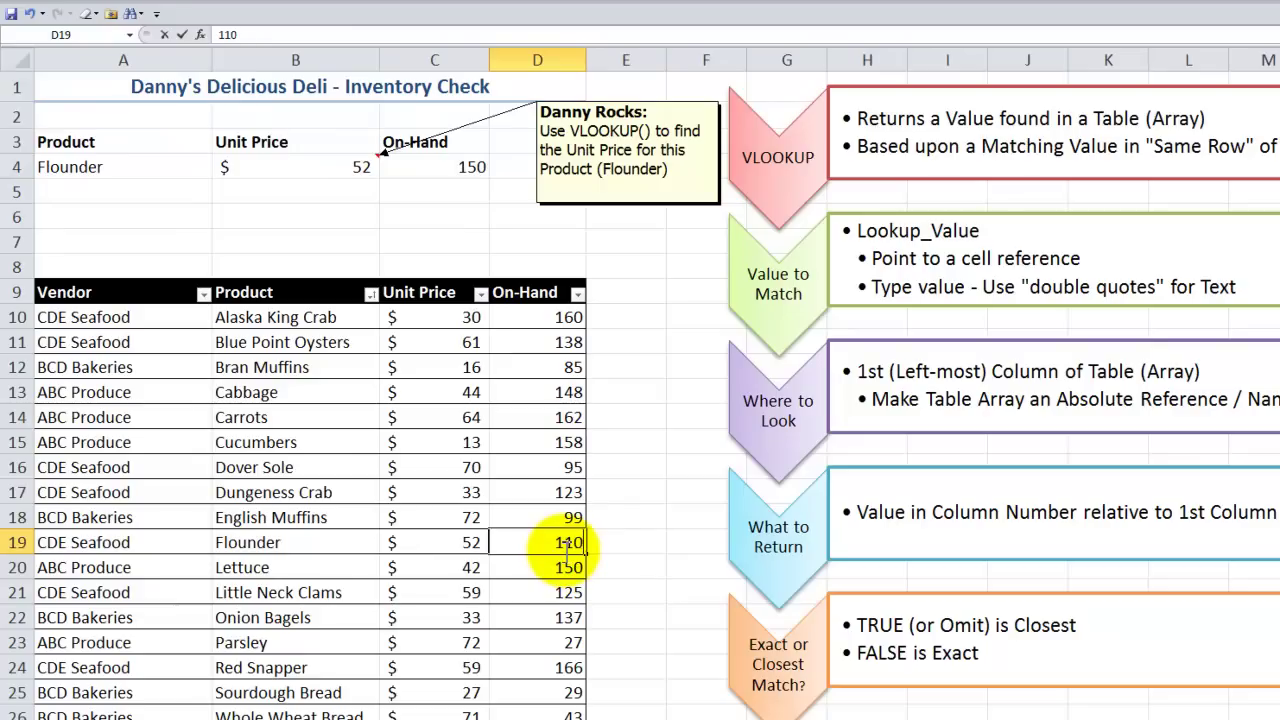
key(Return)
click(441, 166)
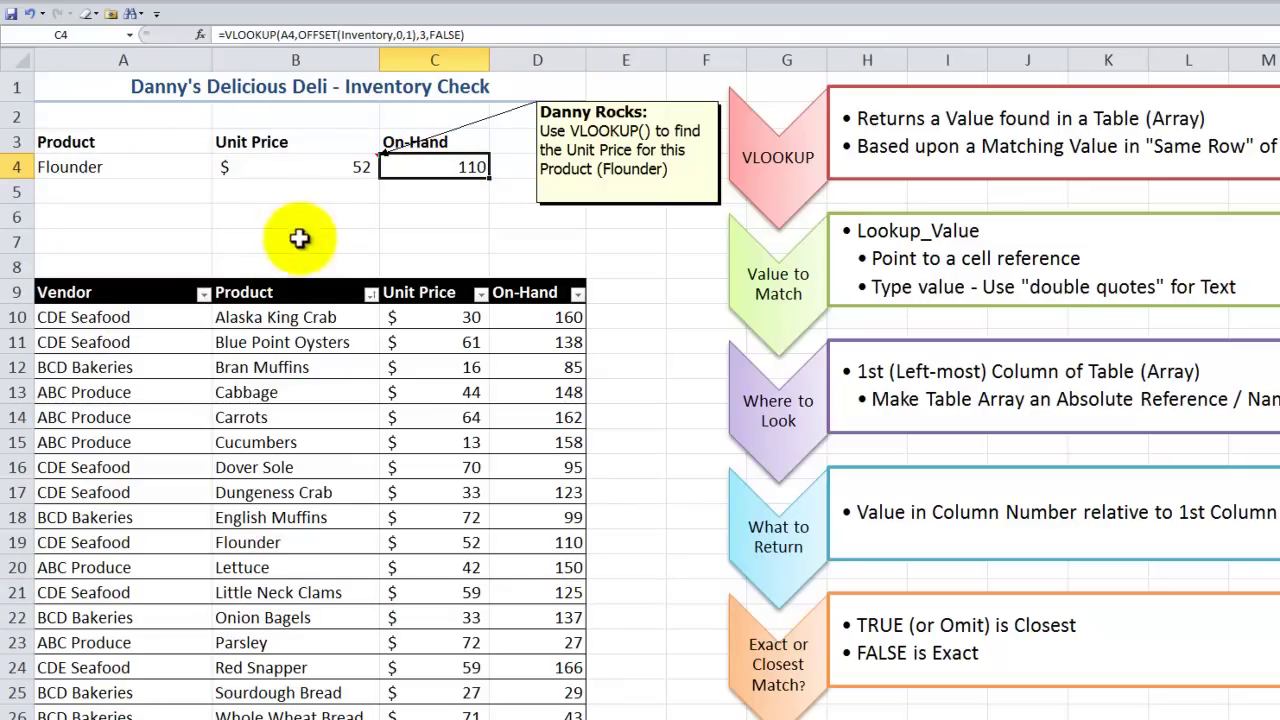
Filter the Inventory table's Product column to show only Flounder, and clear that filter again.
click(252, 318)
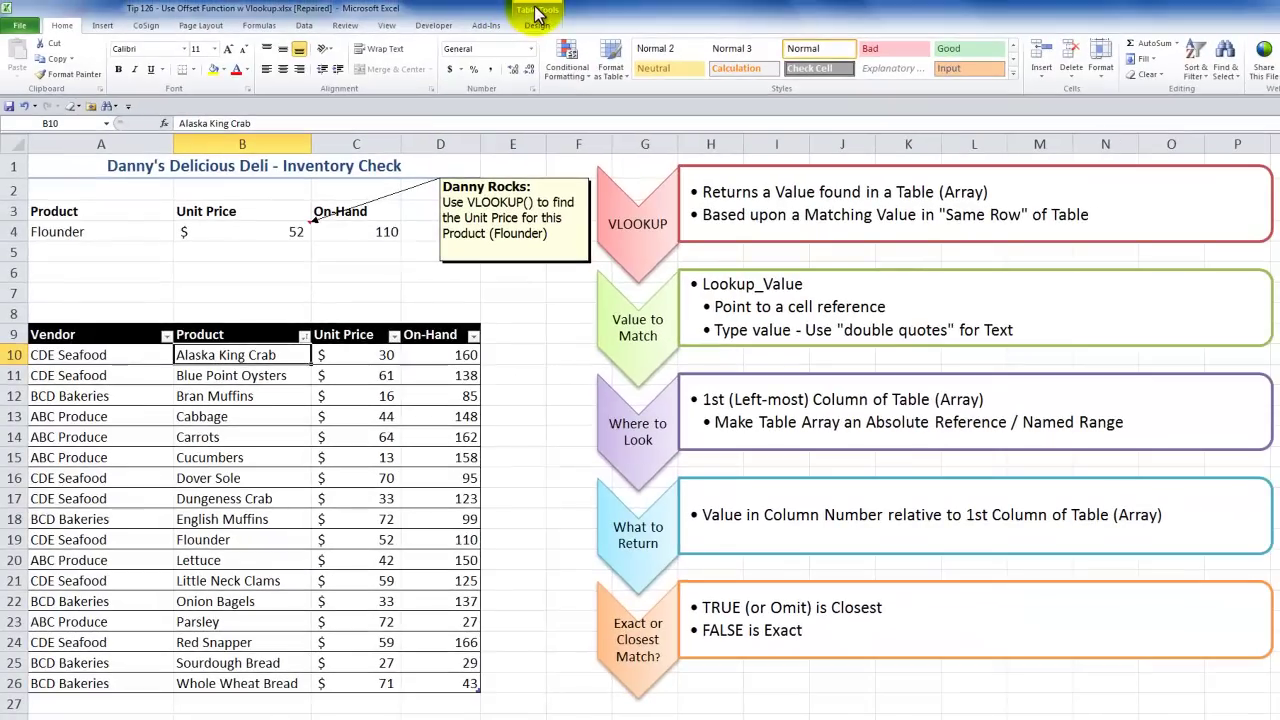
click(537, 26)
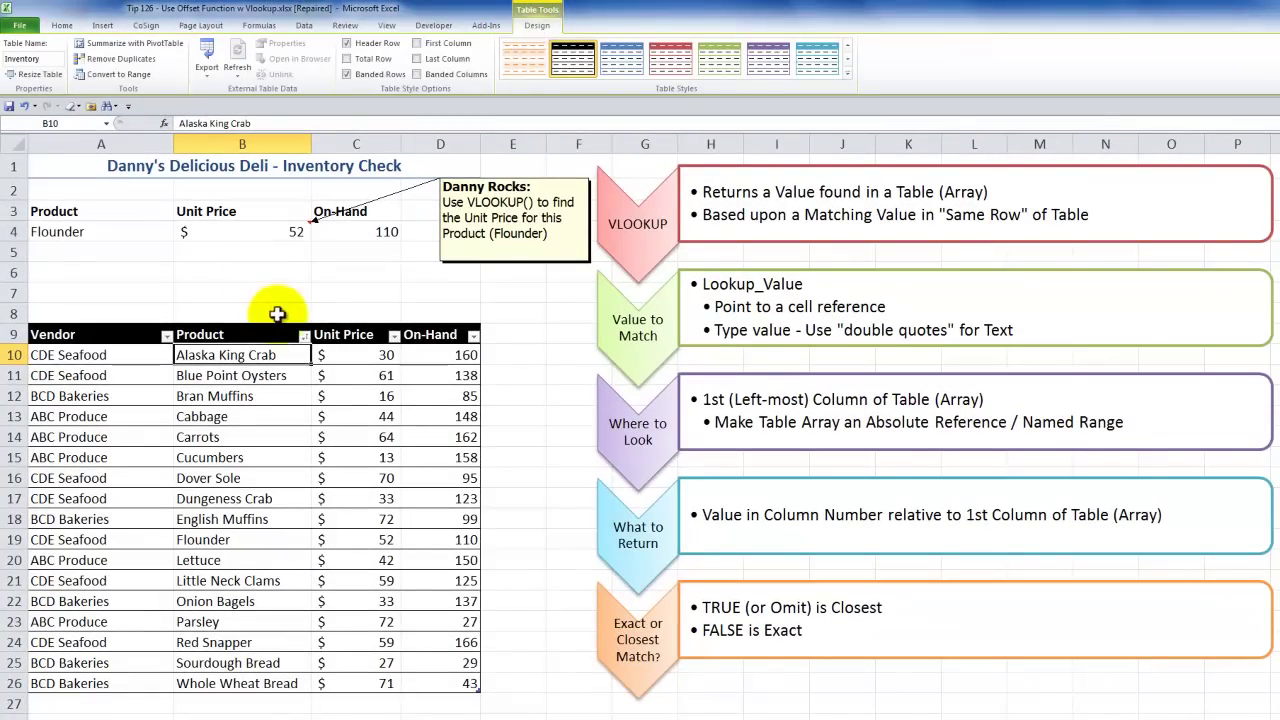
click(304, 336)
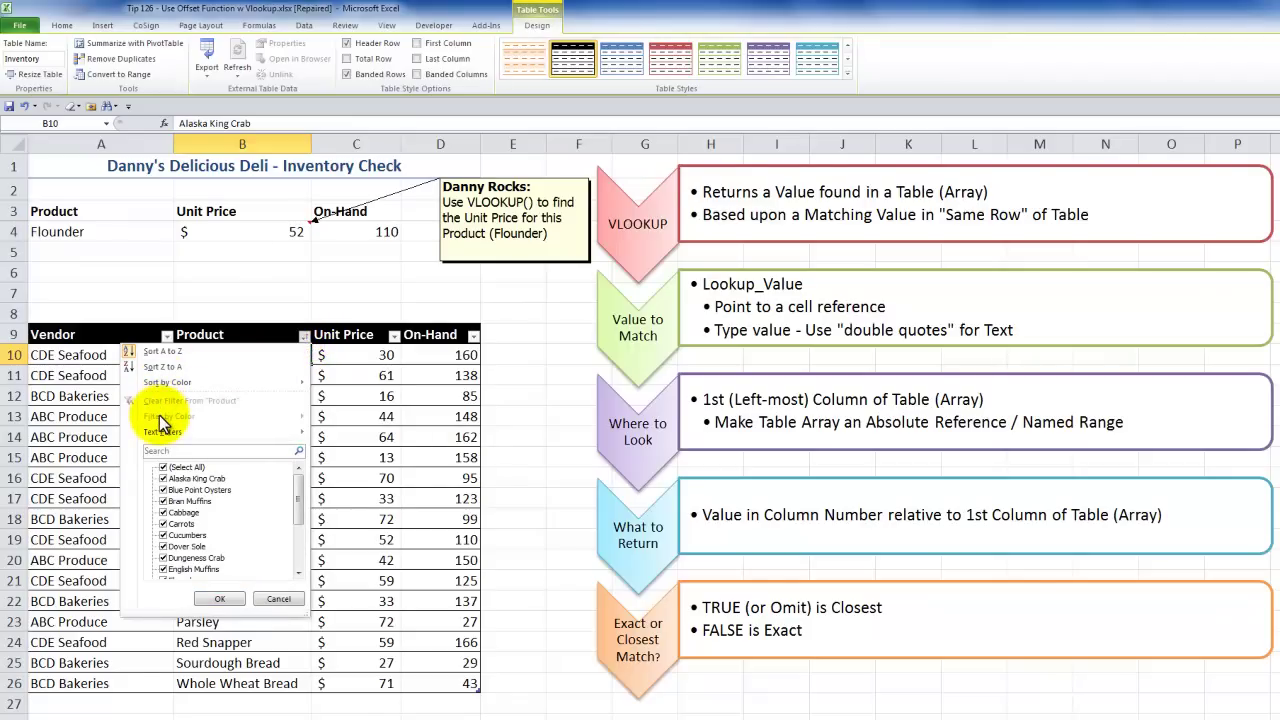
click(163, 467)
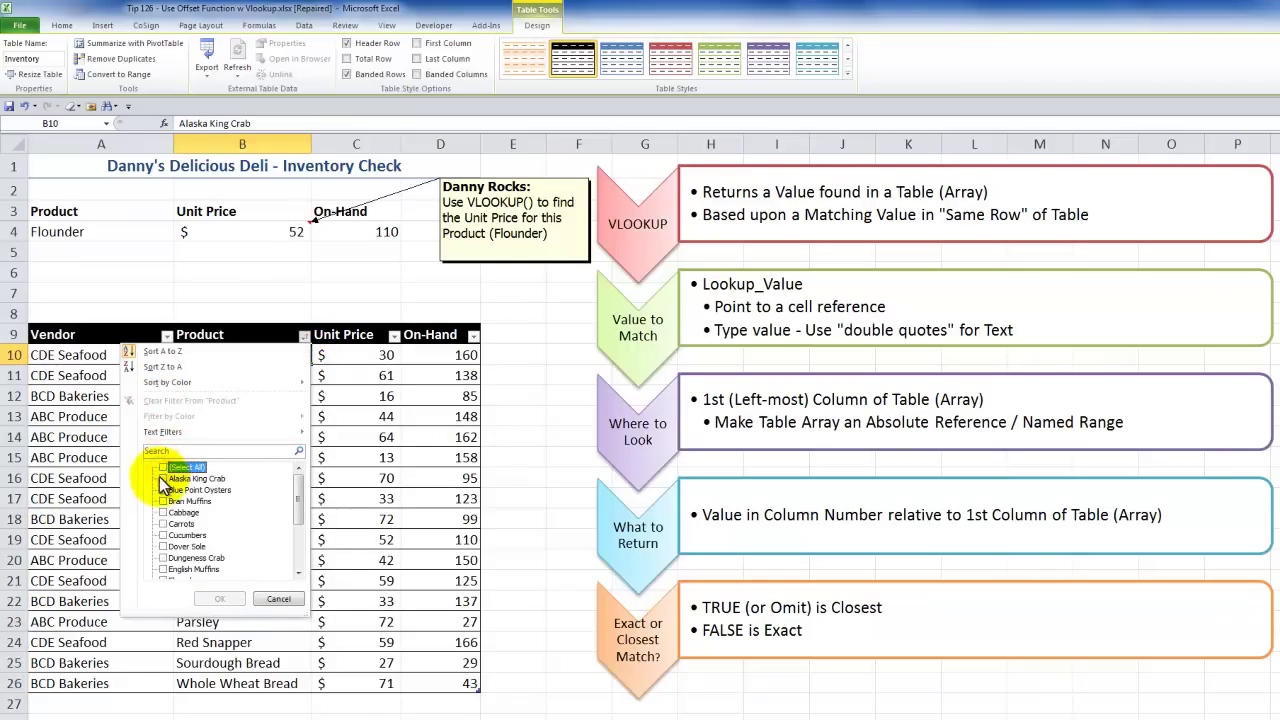
click(297, 571)
click(297, 571)
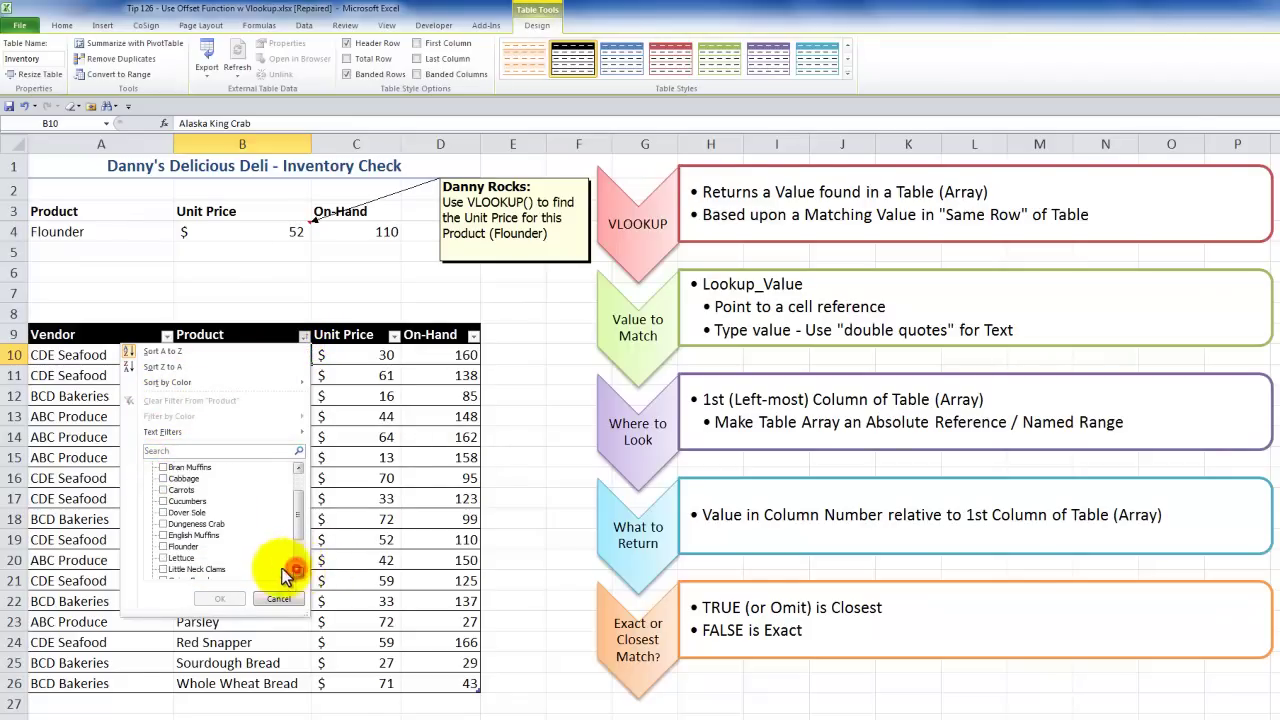
click(163, 547)
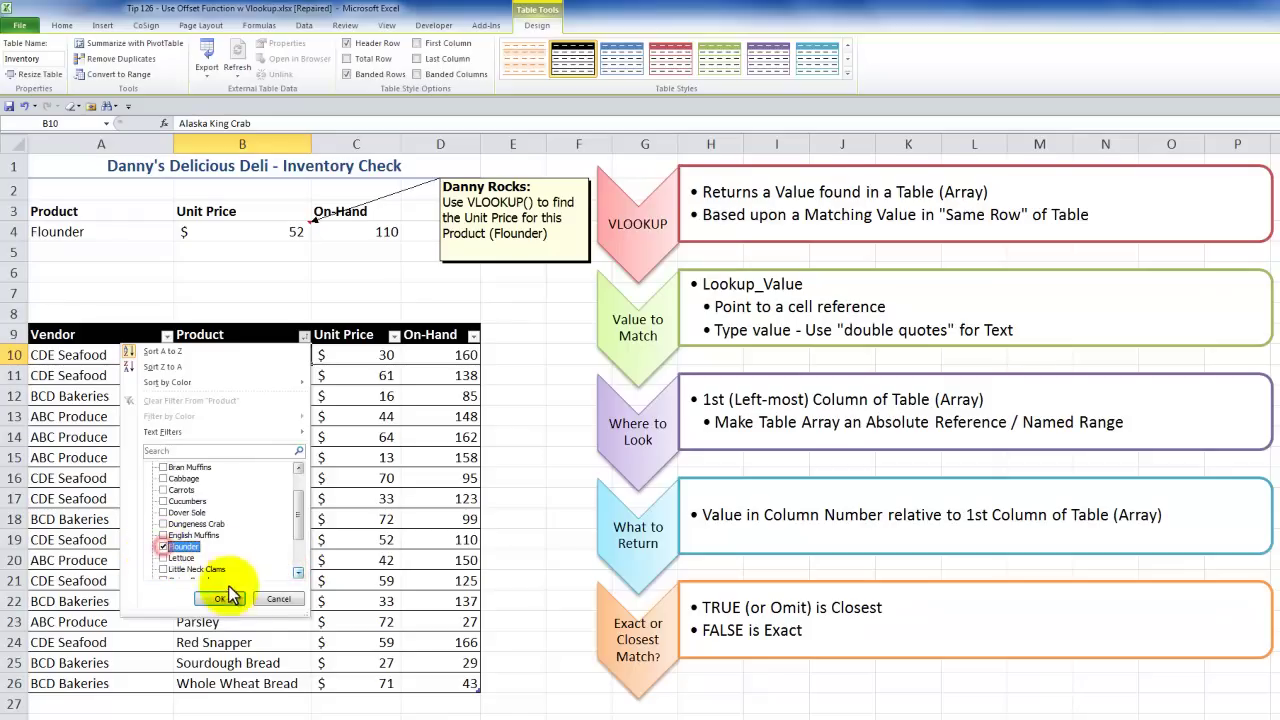
click(220, 600)
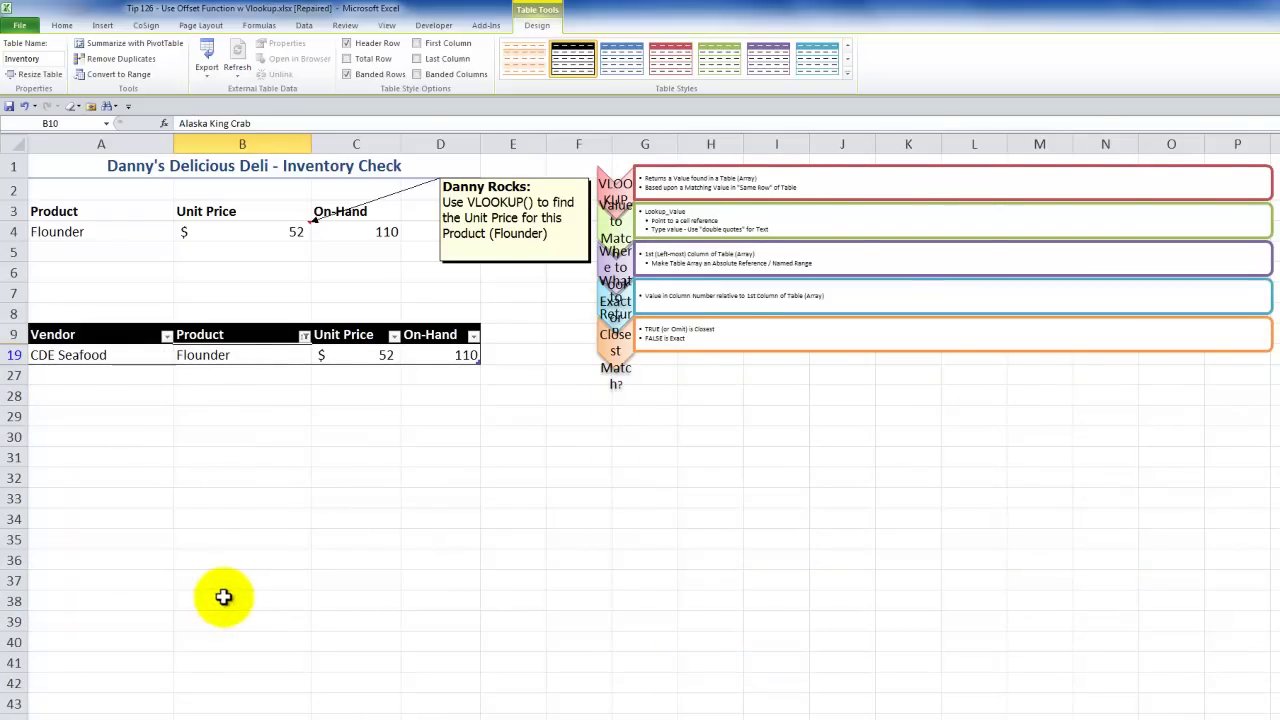
click(305, 342)
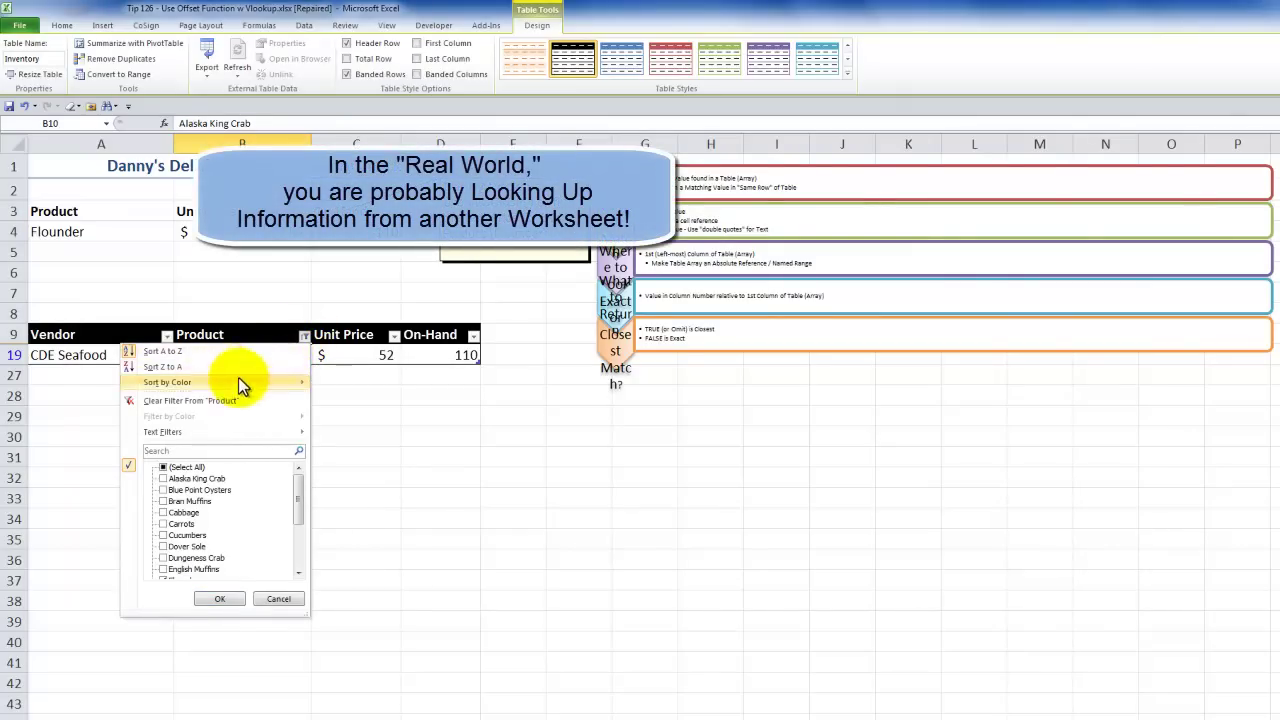
click(183, 401)
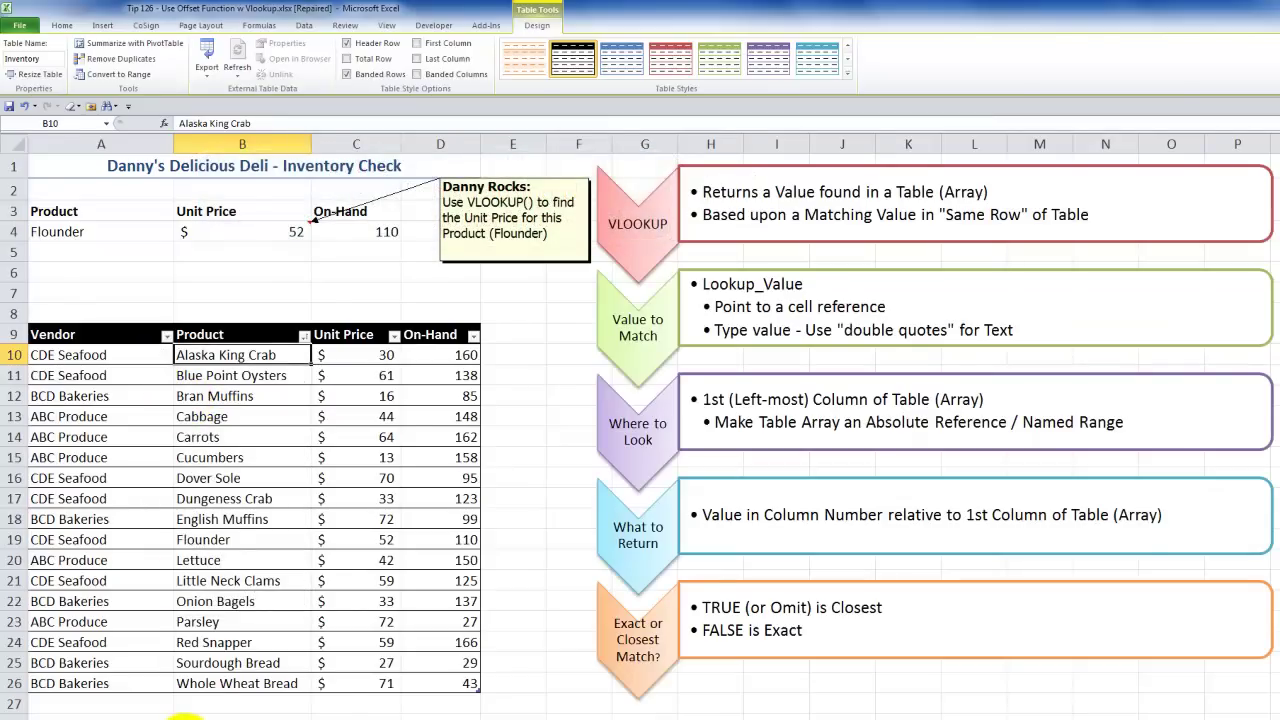
Copy the lookup block A3:C4 from the inventory sheet and paste it at A3 of the blank worksheet.
click(183, 717)
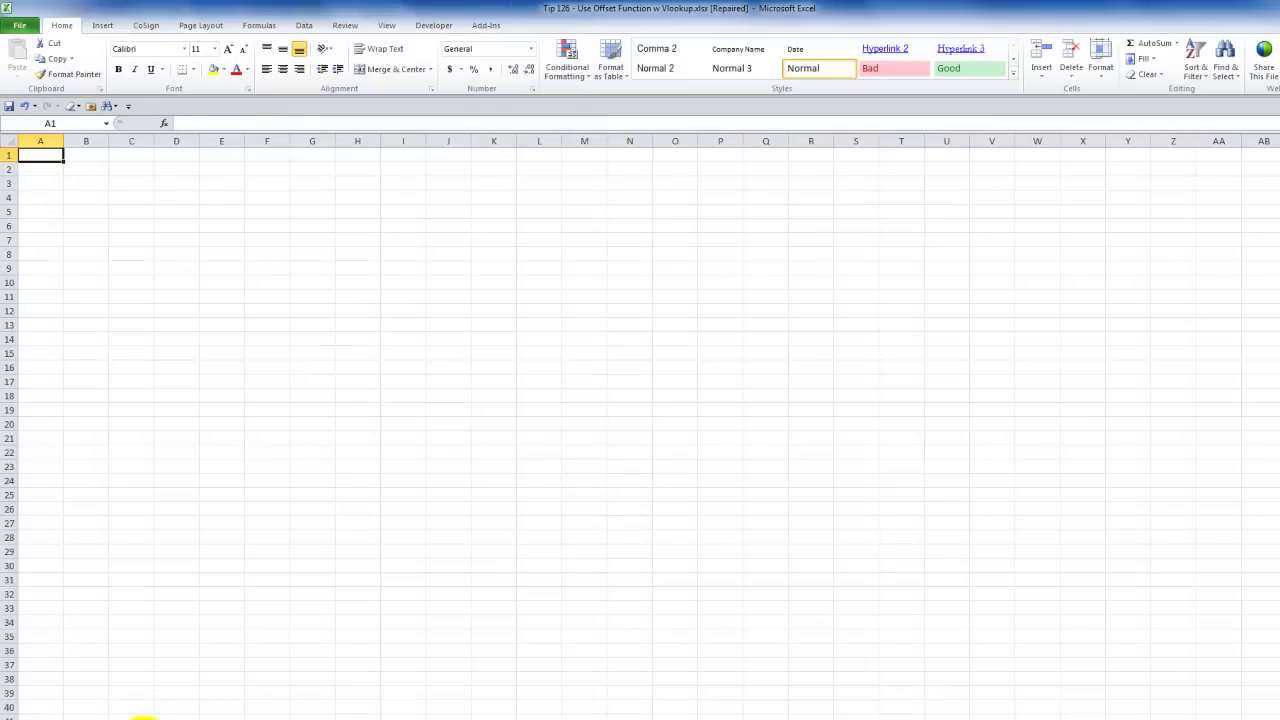
click(143, 717)
click(58, 211)
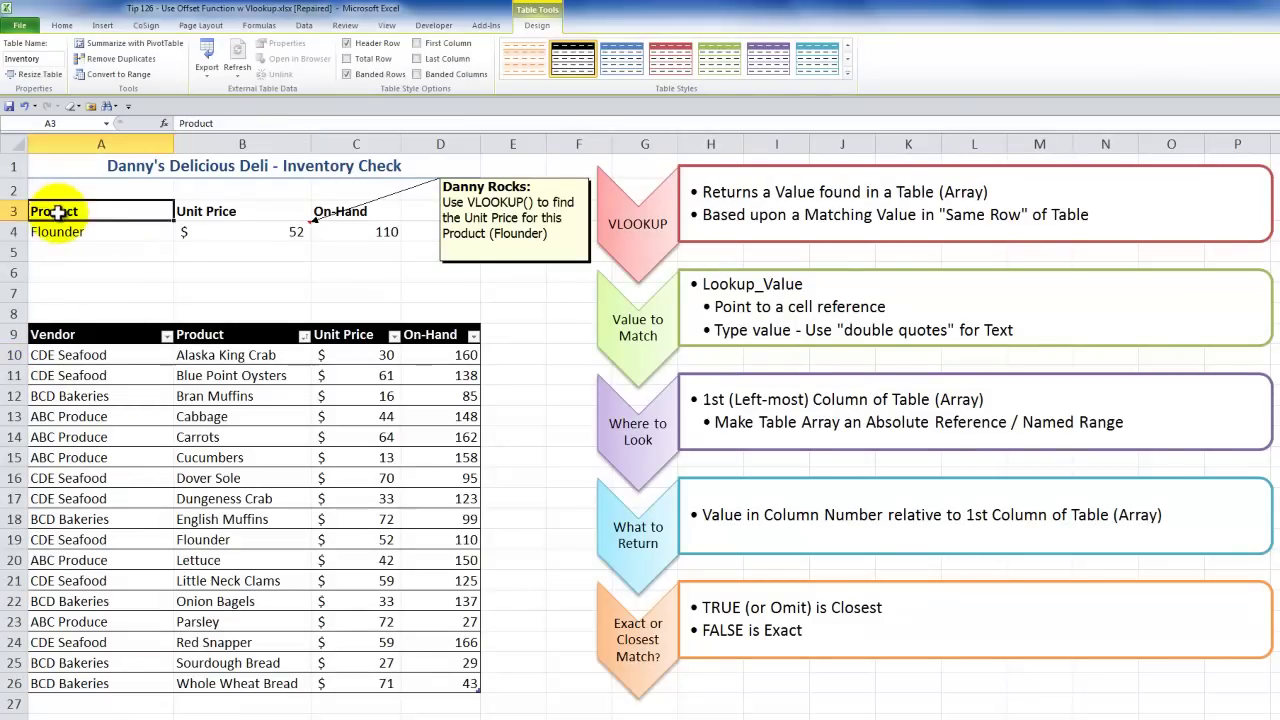
drag(58, 211, 357, 222)
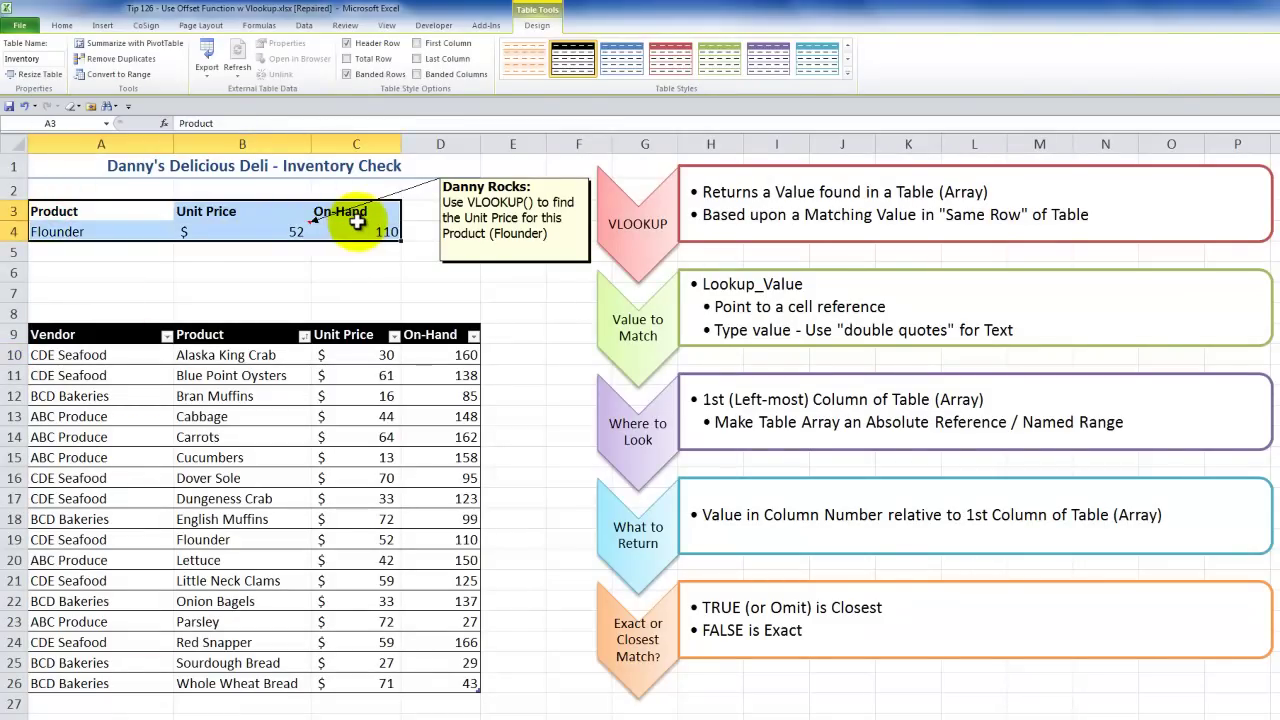
key(ctrl+c)
click(200, 716)
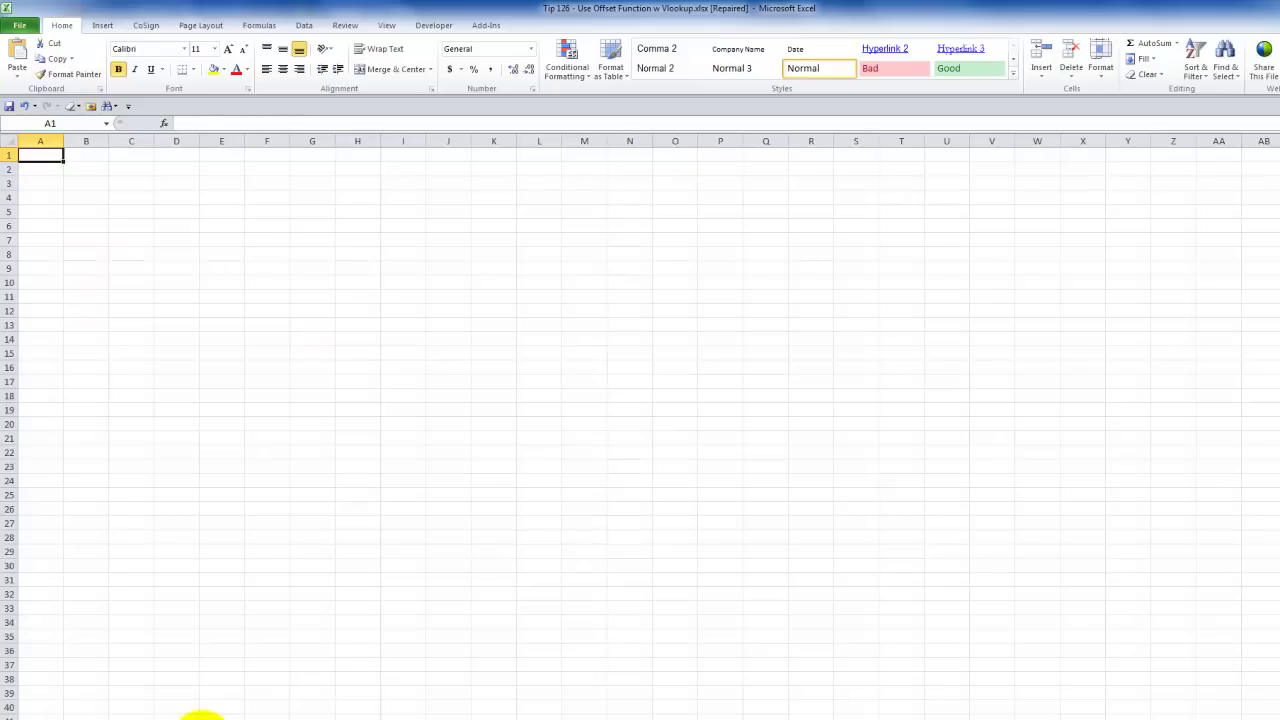
click(47, 181)
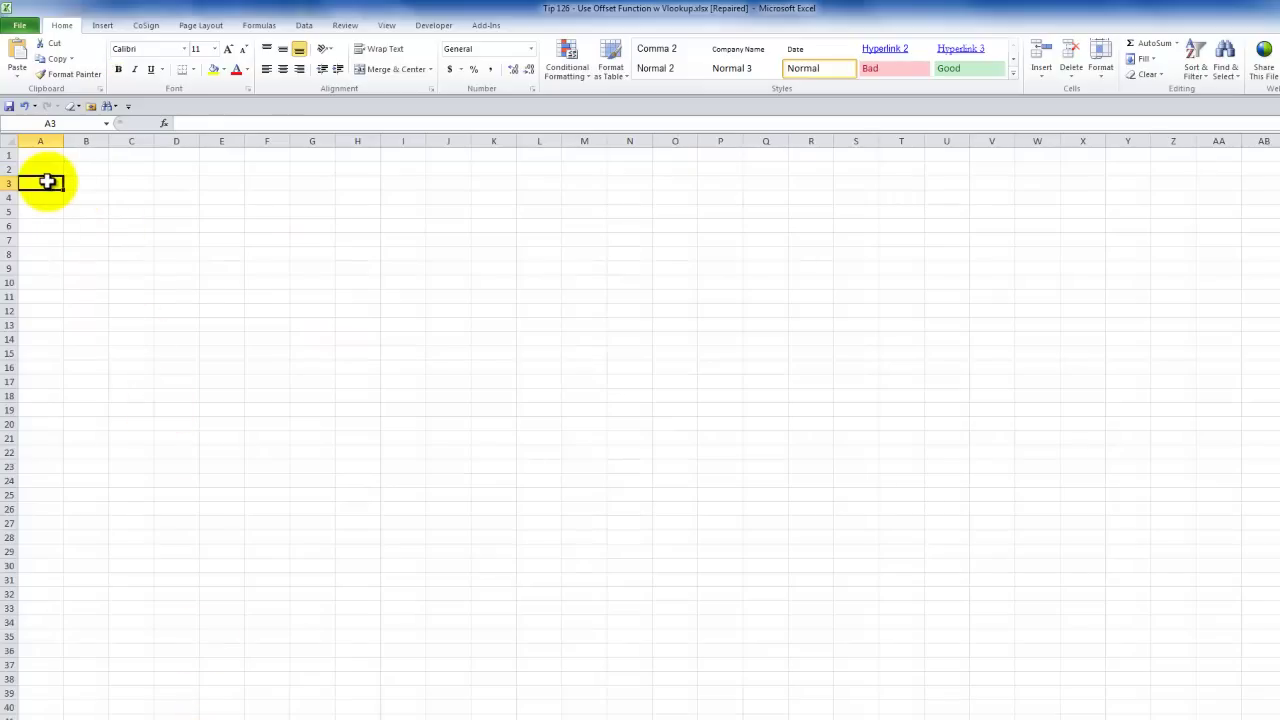
key(ctrl+v)
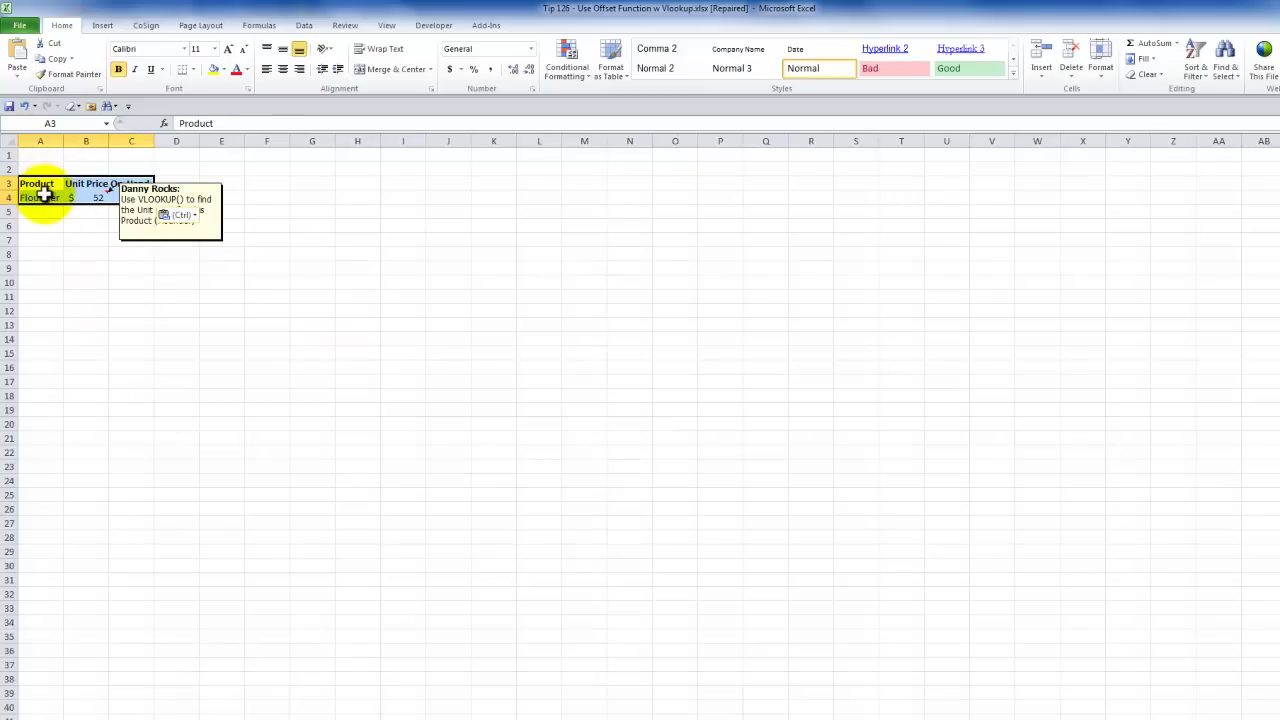
Zoom the new worksheet to the range A1:H11 and deselect the range.
click(43, 196)
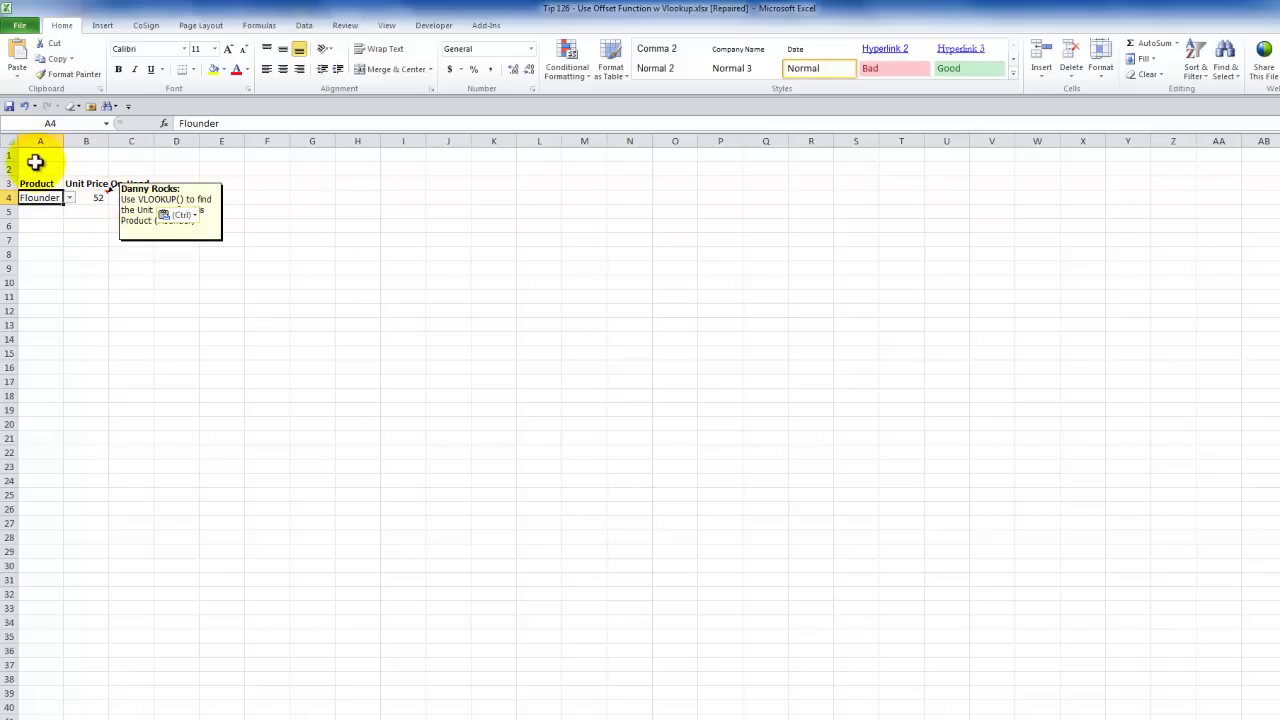
drag(35, 159, 341, 300)
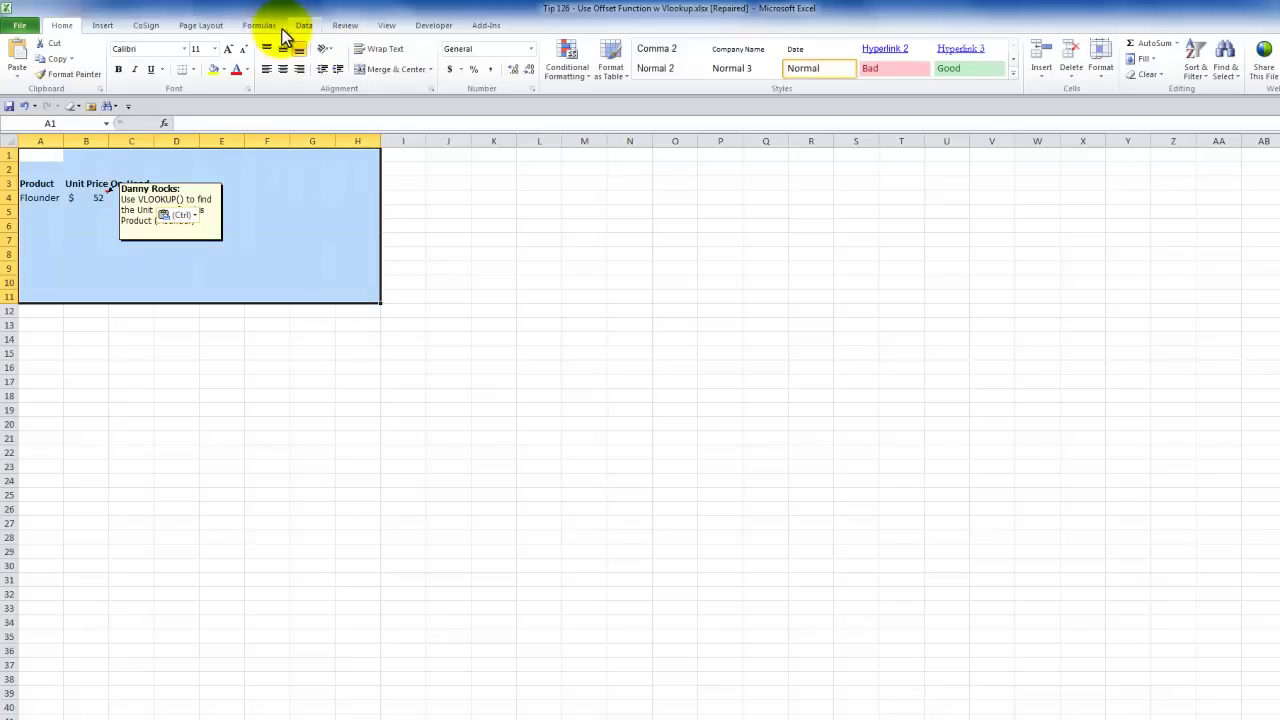
click(387, 26)
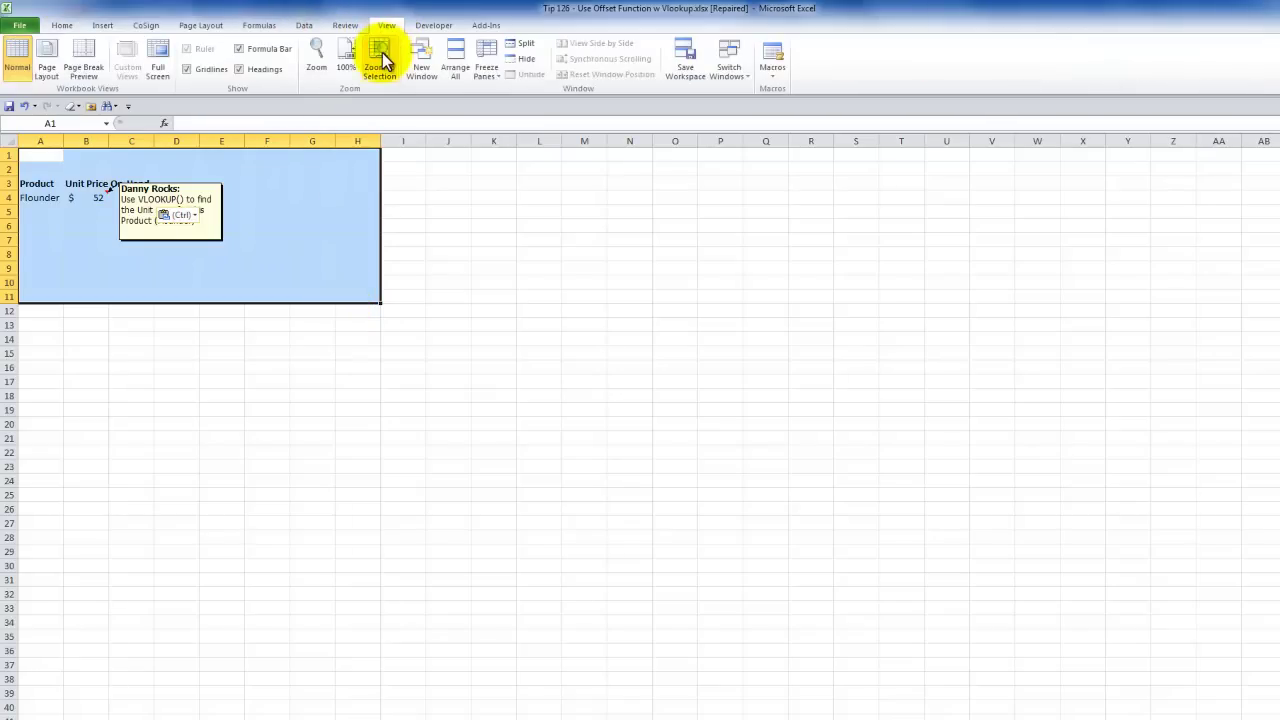
click(381, 60)
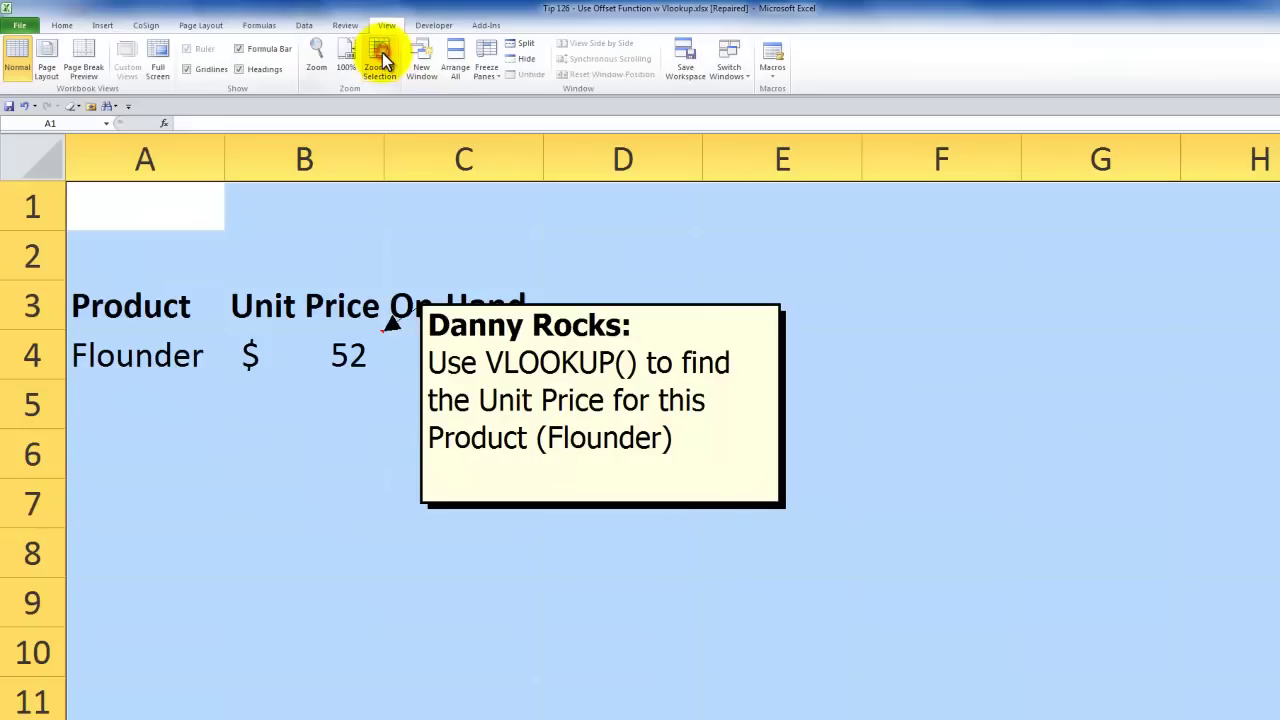
click(480, 279)
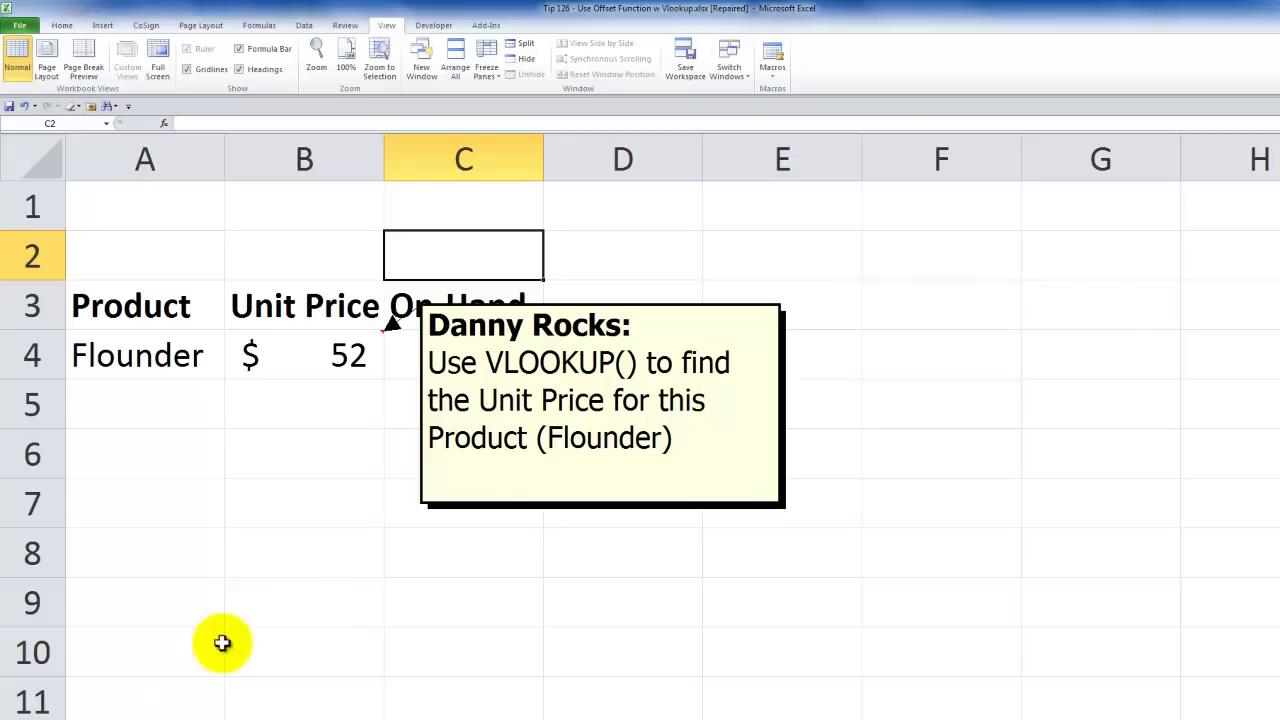
Clear the lookup formulas from B4 and C4 and delete the comment attached to B4.
click(281, 354)
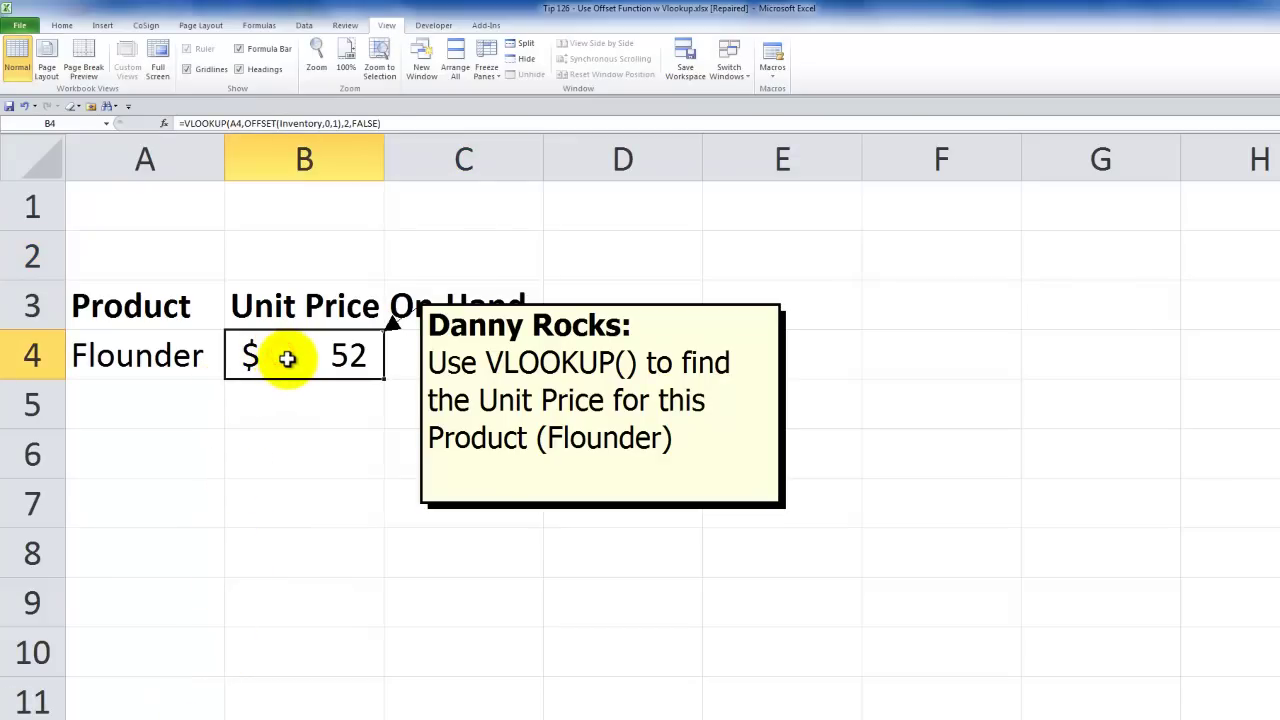
key(Delete)
key(Right)
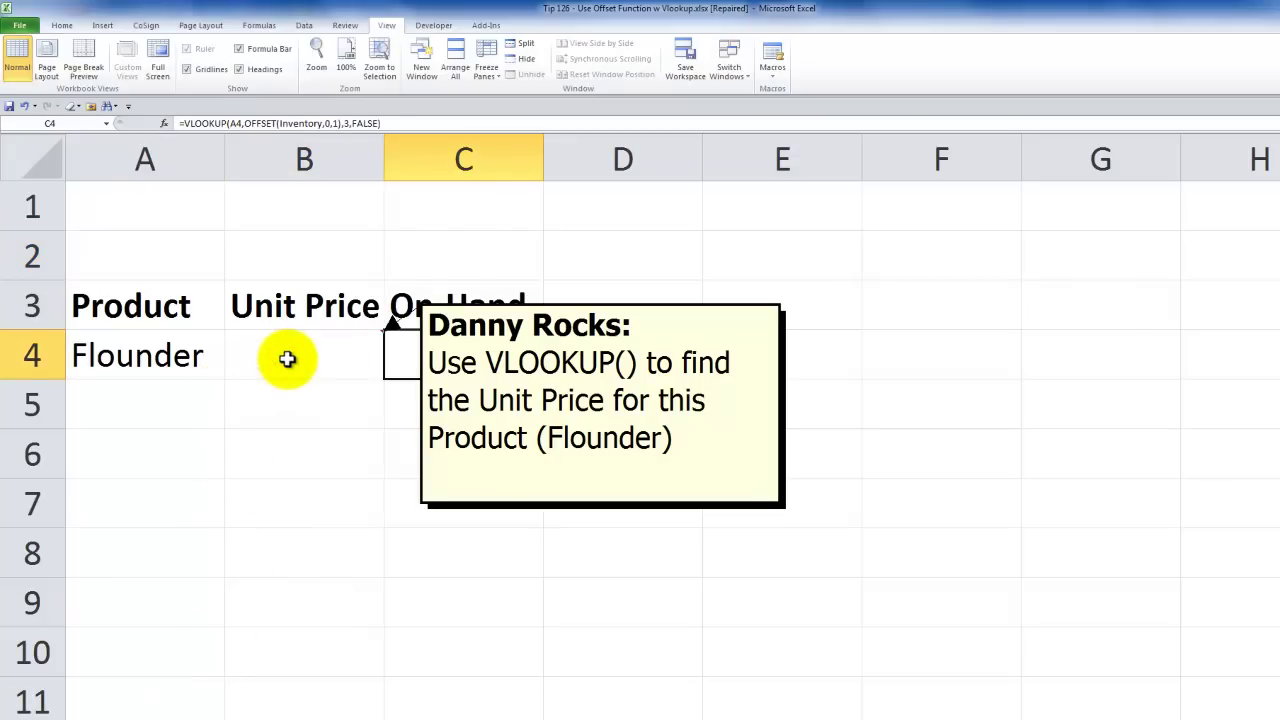
click(354, 347)
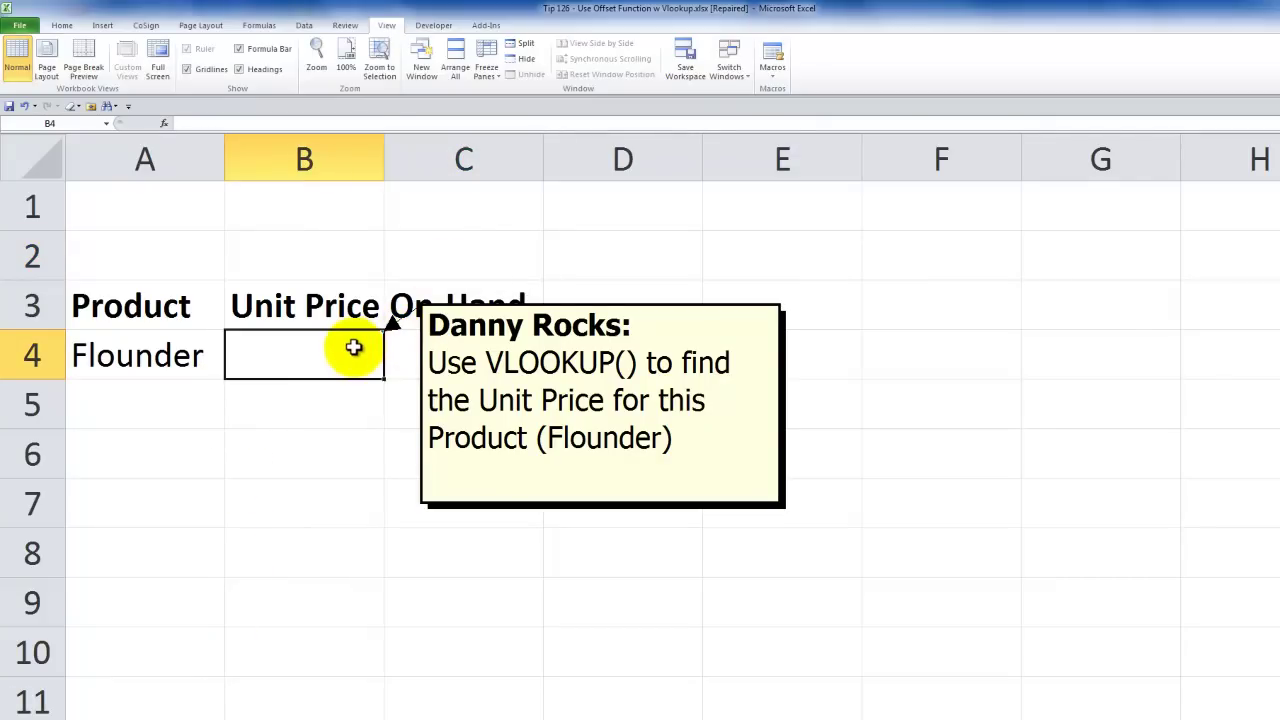
right_click(354, 347)
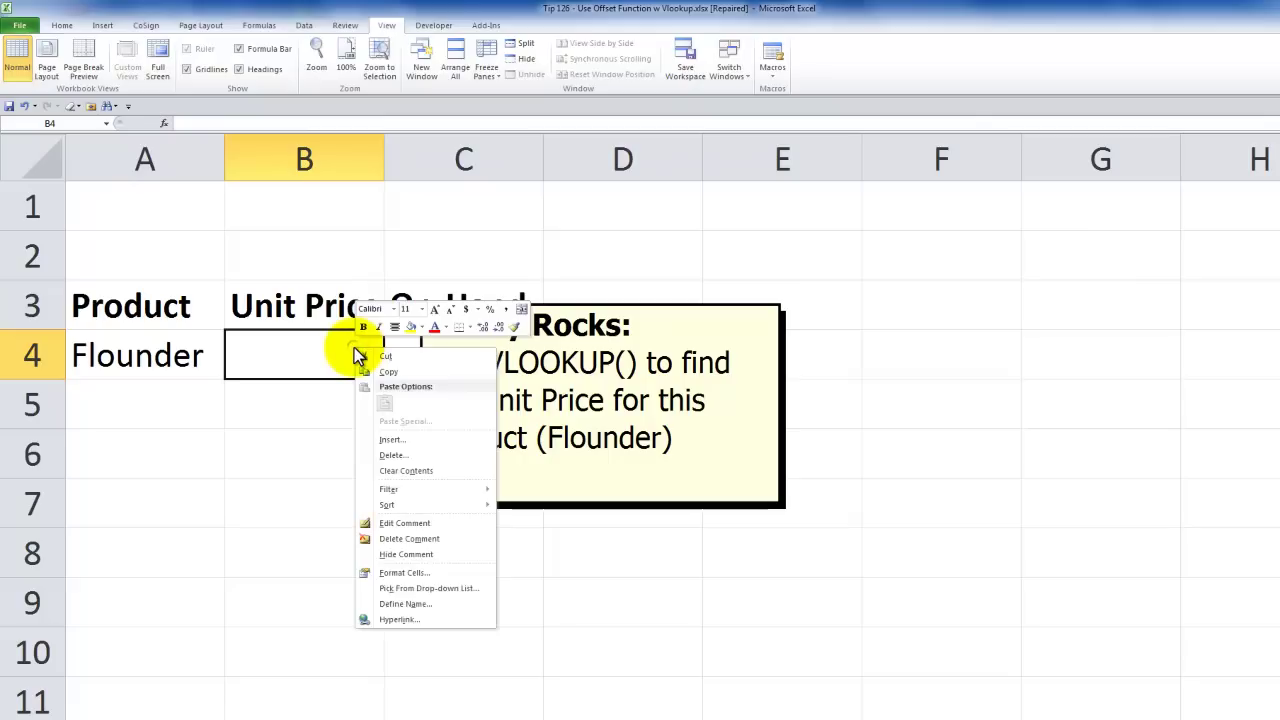
click(414, 547)
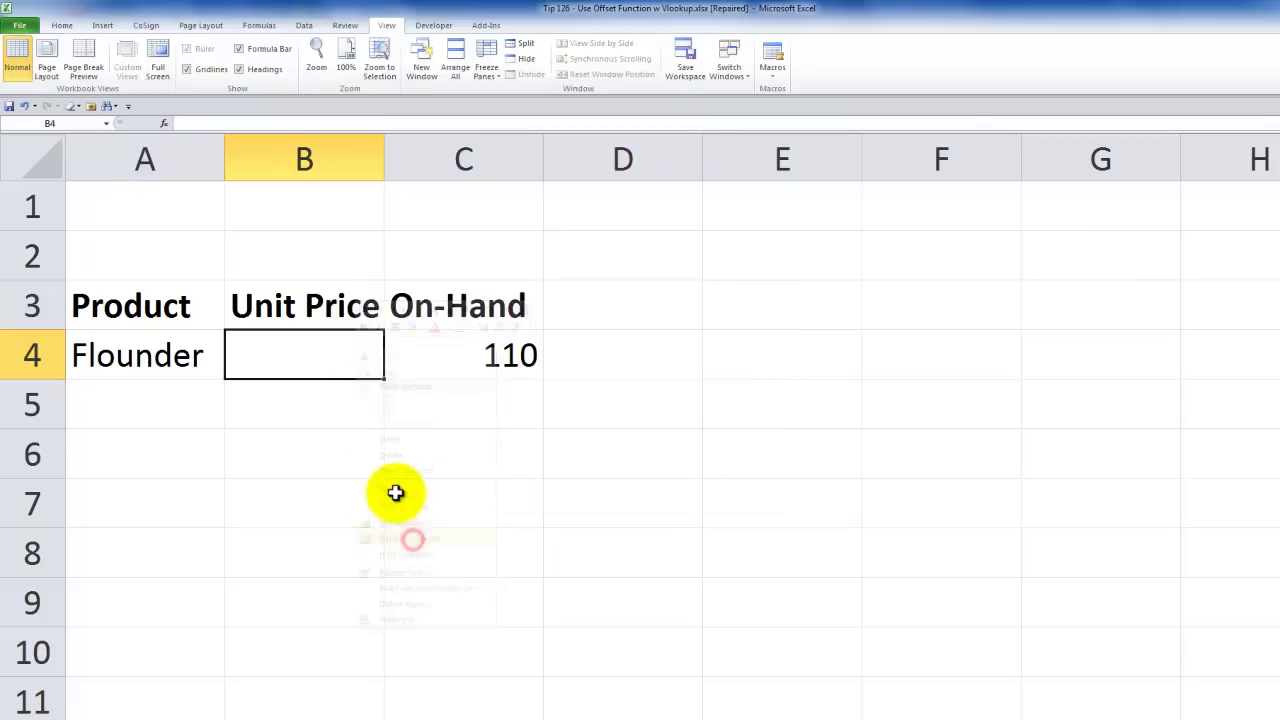
click(493, 356)
key(Delete)
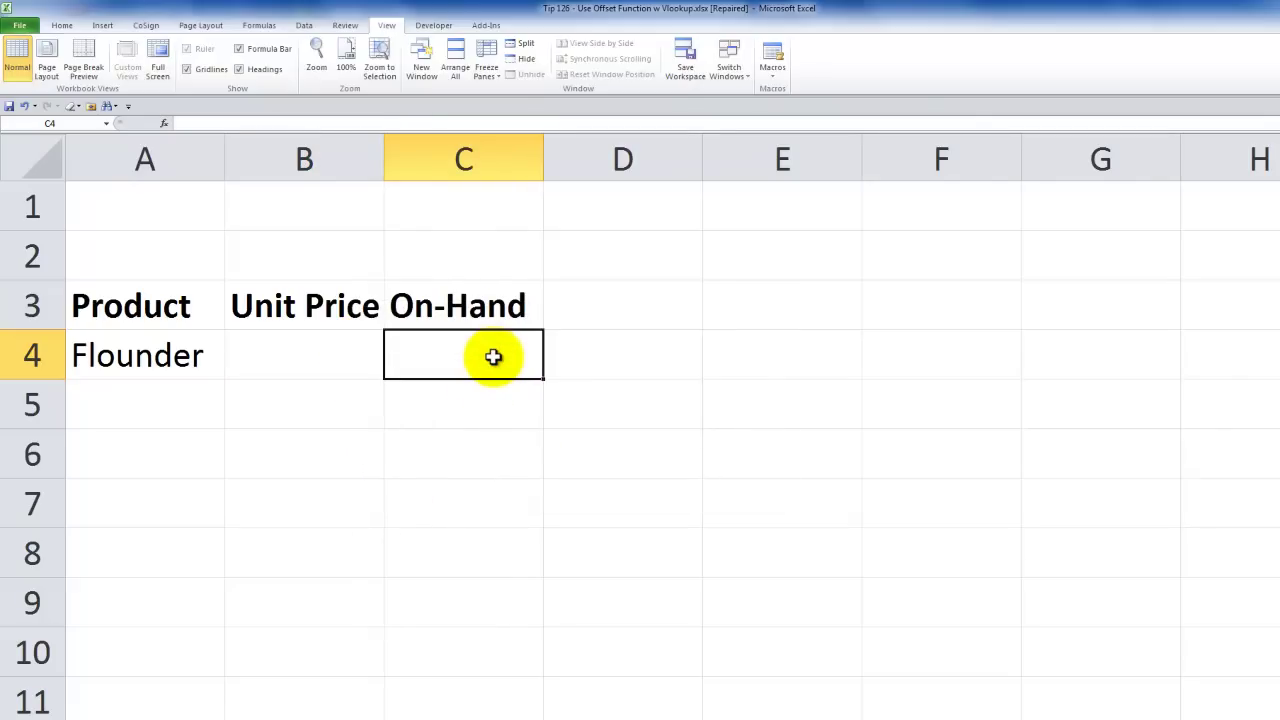
Choose Onion Bagels as the product in A4 from its validation list.
click(186, 360)
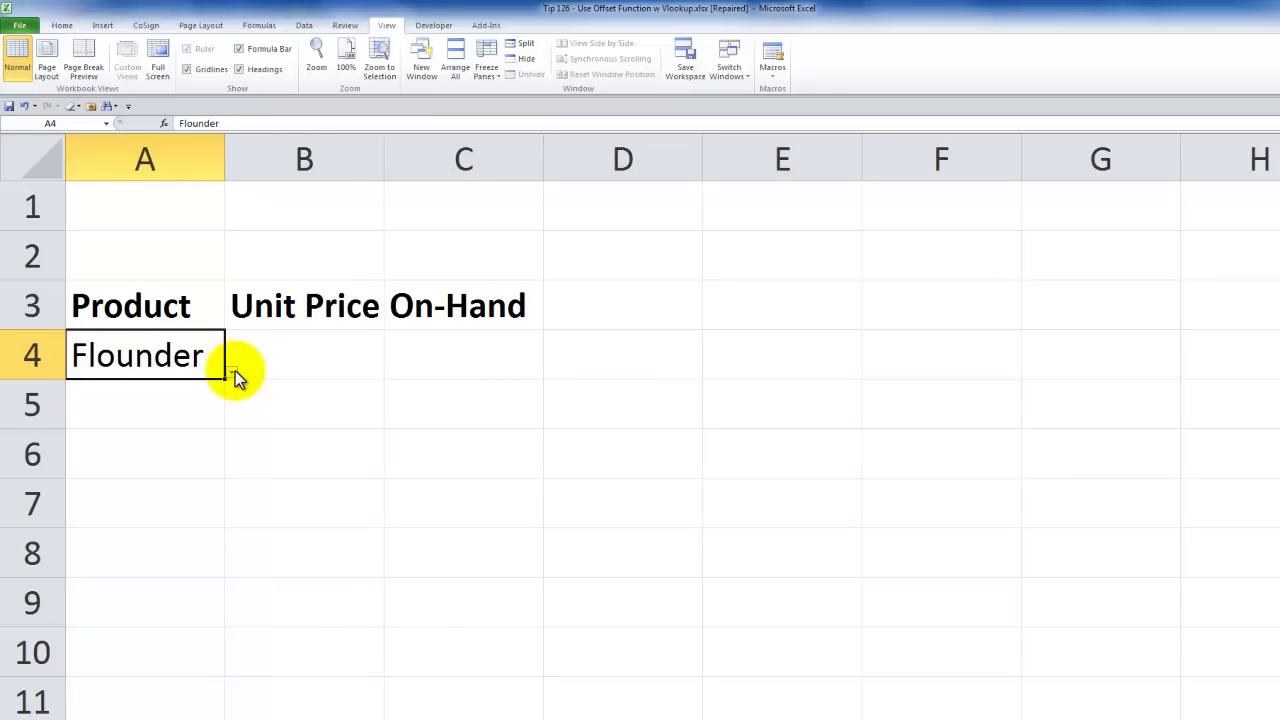
click(231, 373)
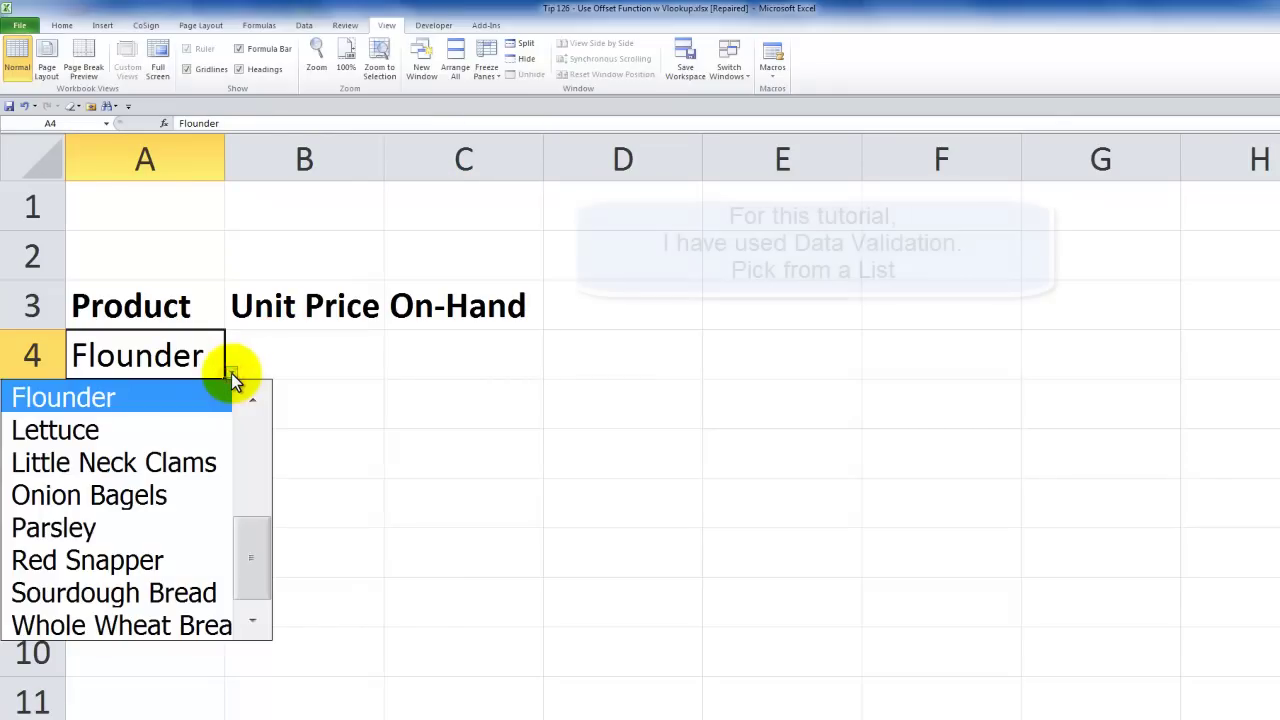
click(145, 497)
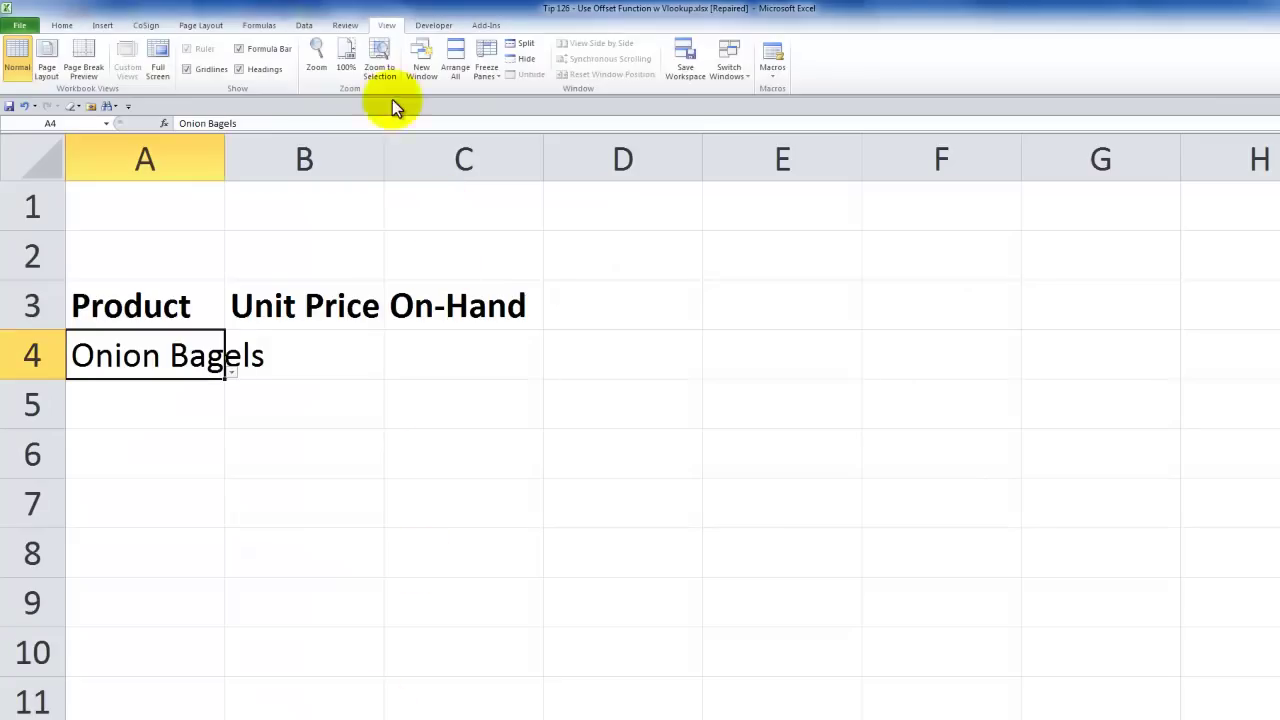
Inspect the data validation settings of A4 and close them without making changes.
click(305, 27)
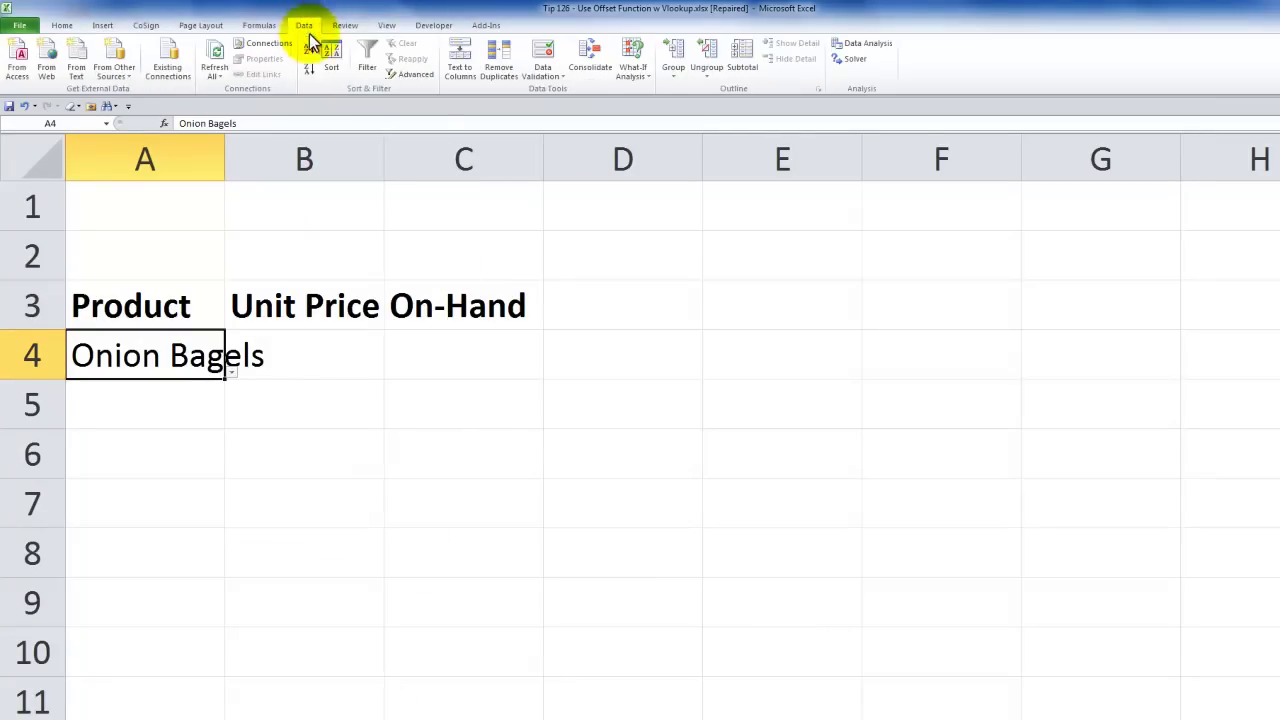
click(553, 74)
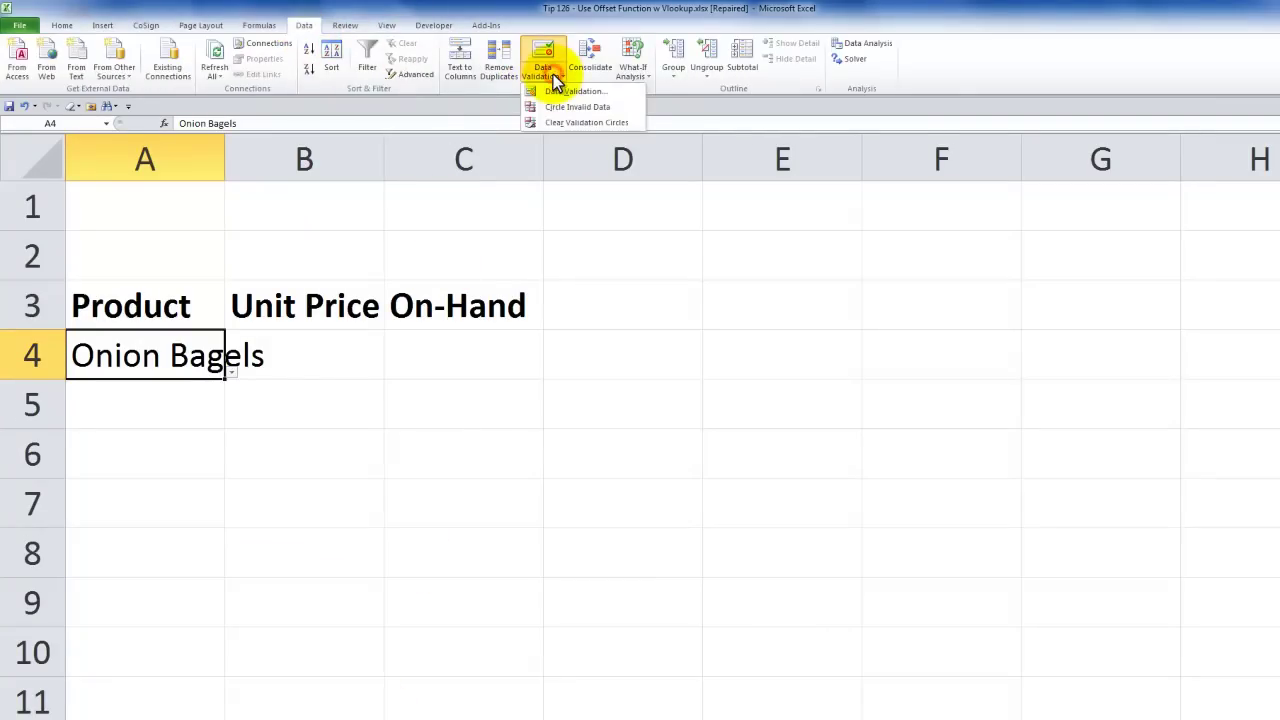
click(565, 90)
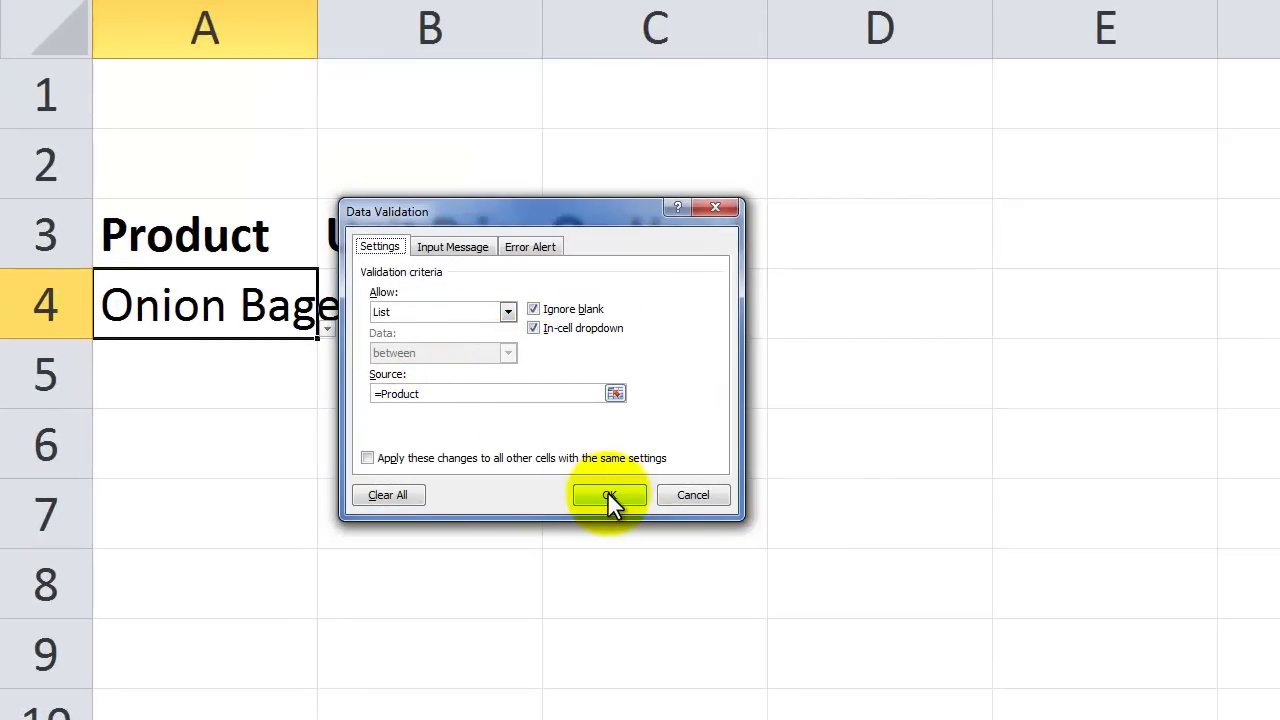
click(686, 494)
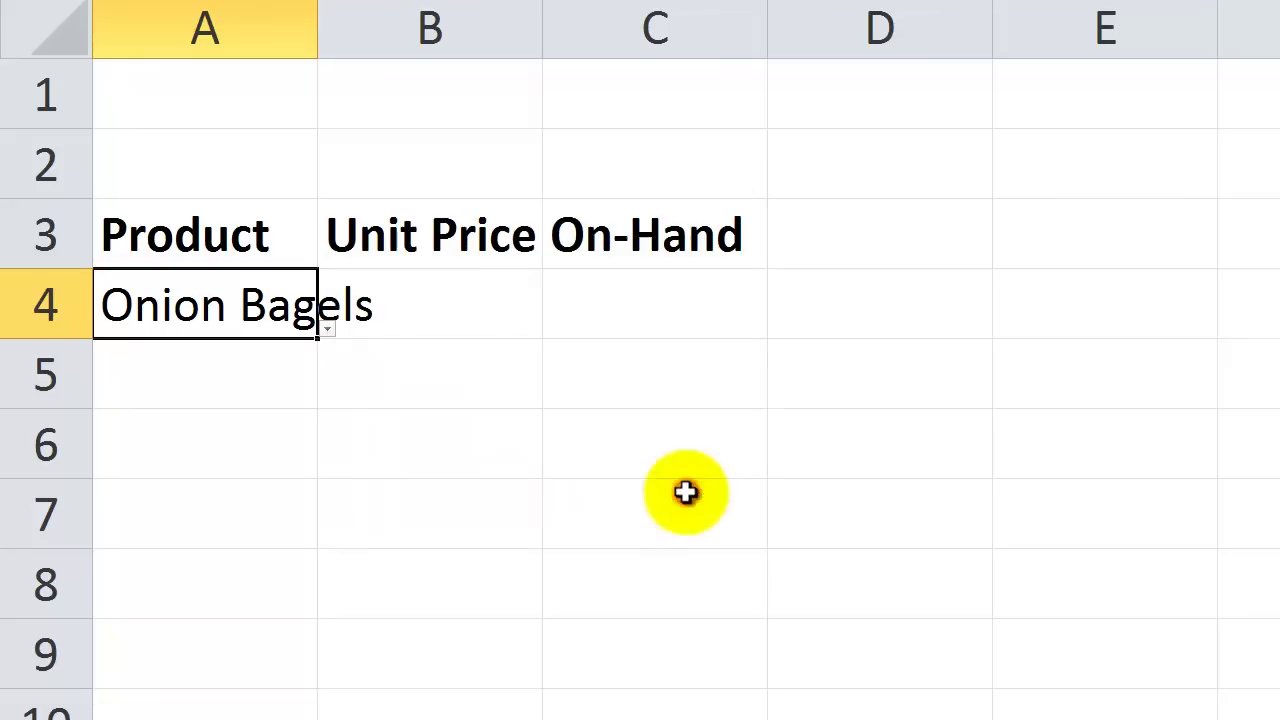
Copy A4 and paste only its data validation into A5:A6.
right_click(237, 315)
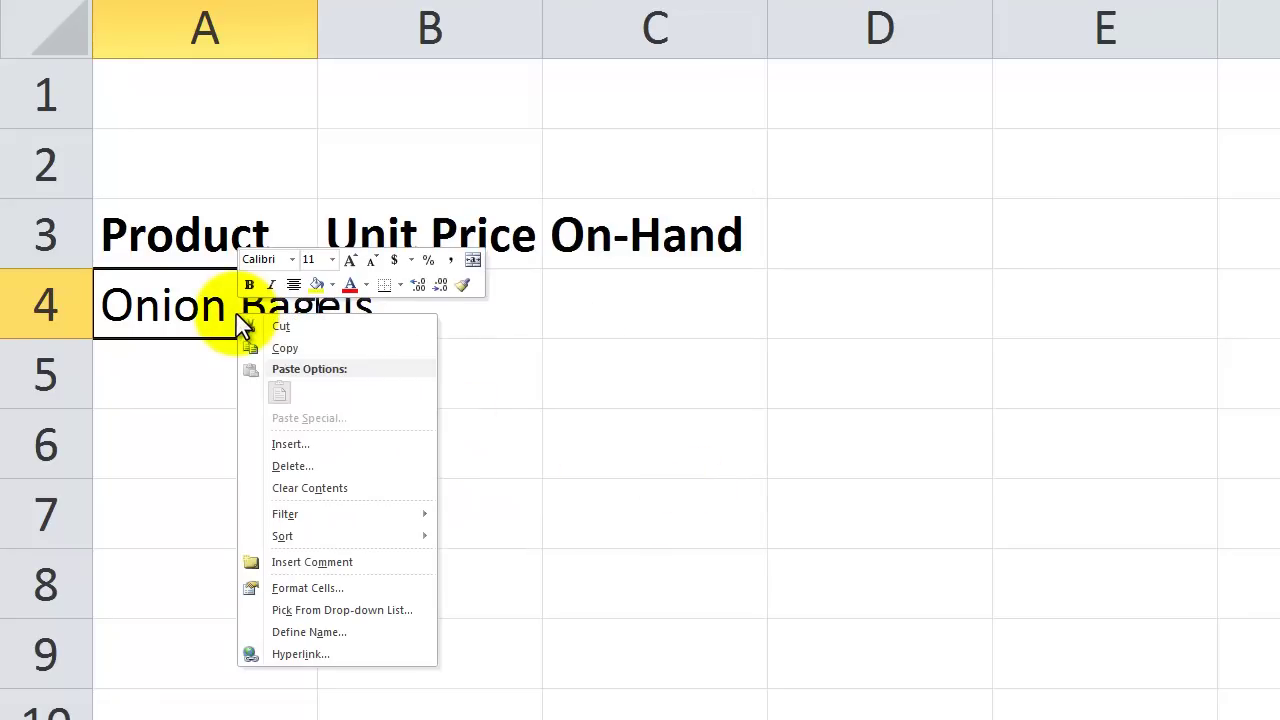
click(303, 349)
drag(203, 370, 194, 455)
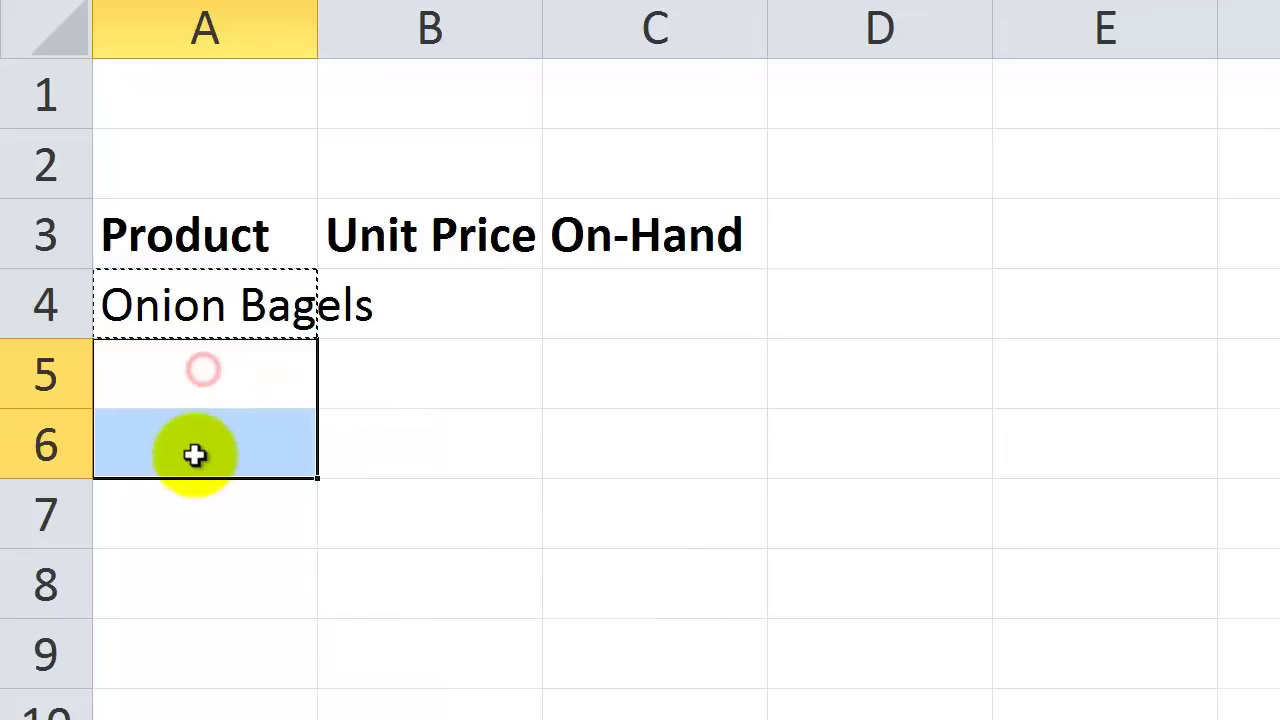
right_click(204, 390)
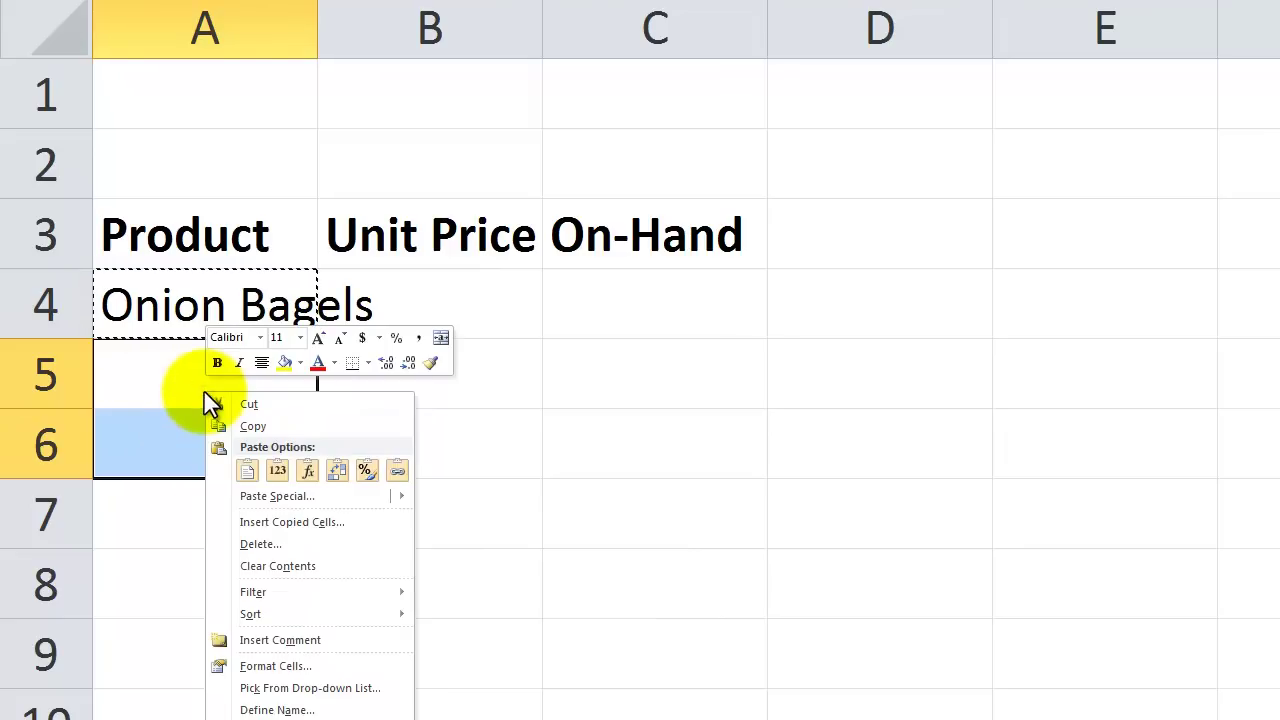
mouse_move(299, 495)
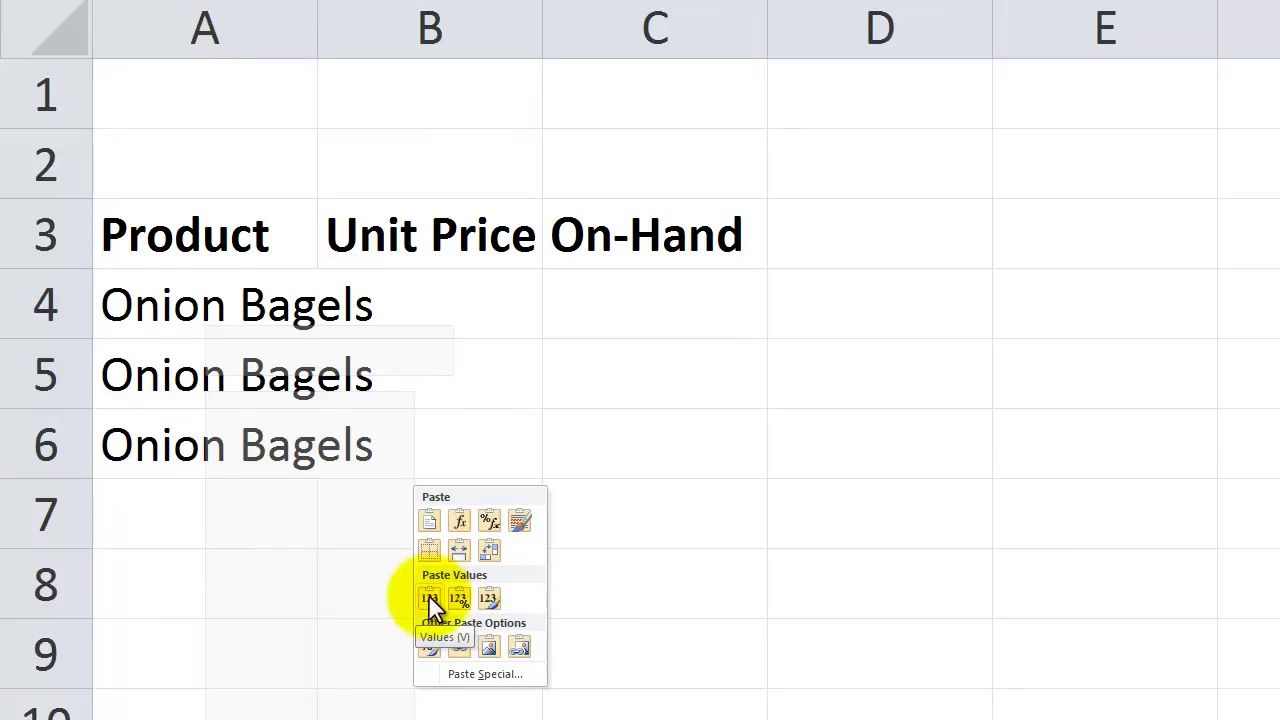
click(490, 676)
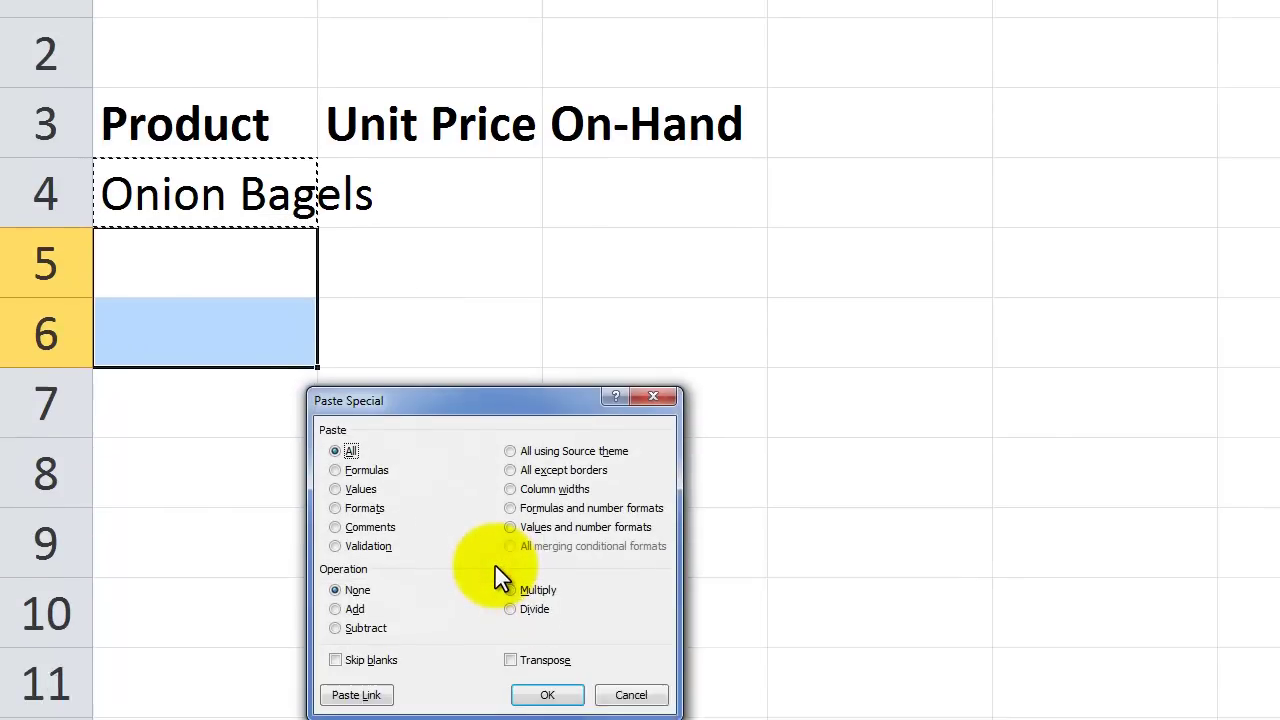
click(335, 494)
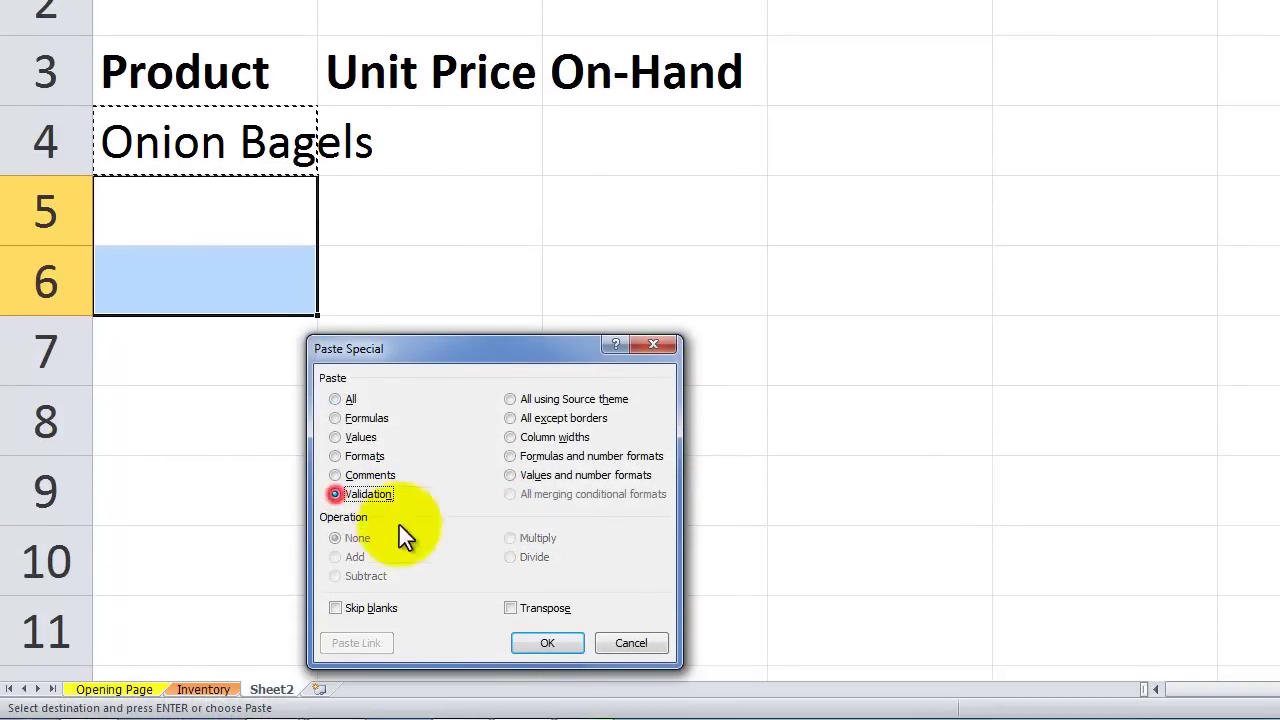
click(540, 642)
Choose Blue Point Oysters in A5 and Cabbage in A6, and autofit the width of column A.
click(277, 229)
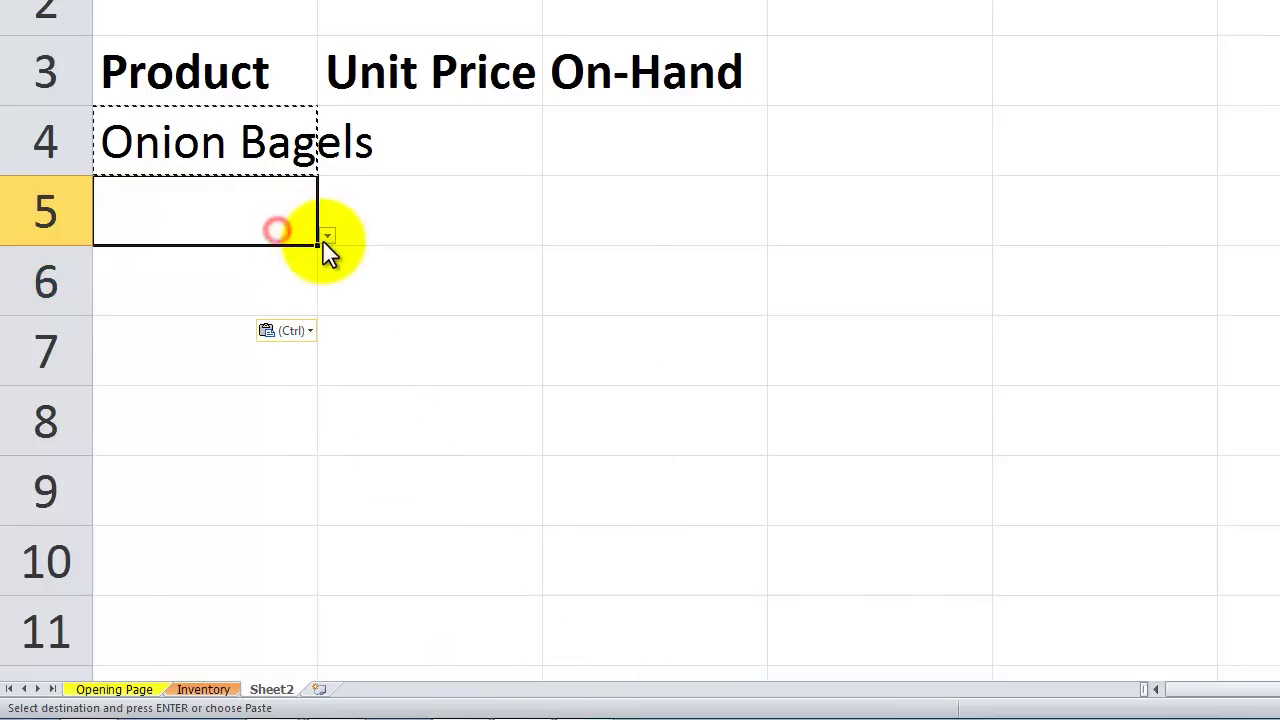
click(330, 232)
click(249, 316)
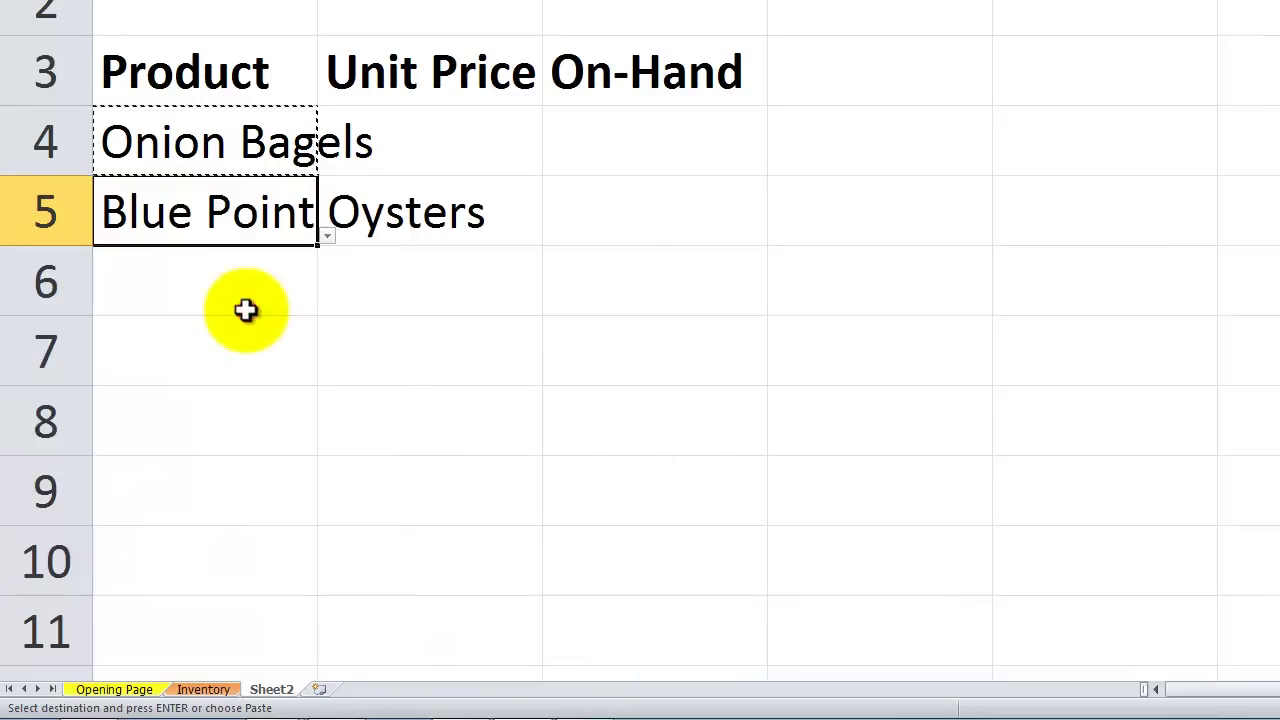
click(232, 281)
click(325, 304)
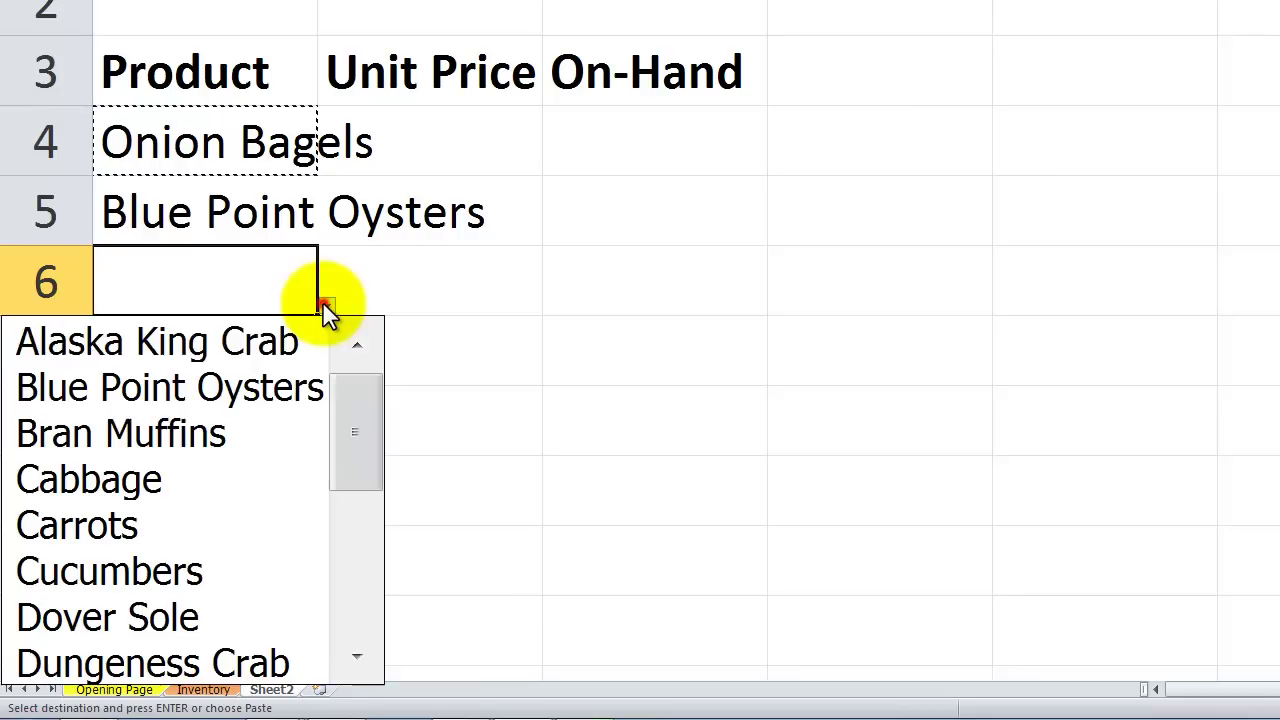
click(200, 479)
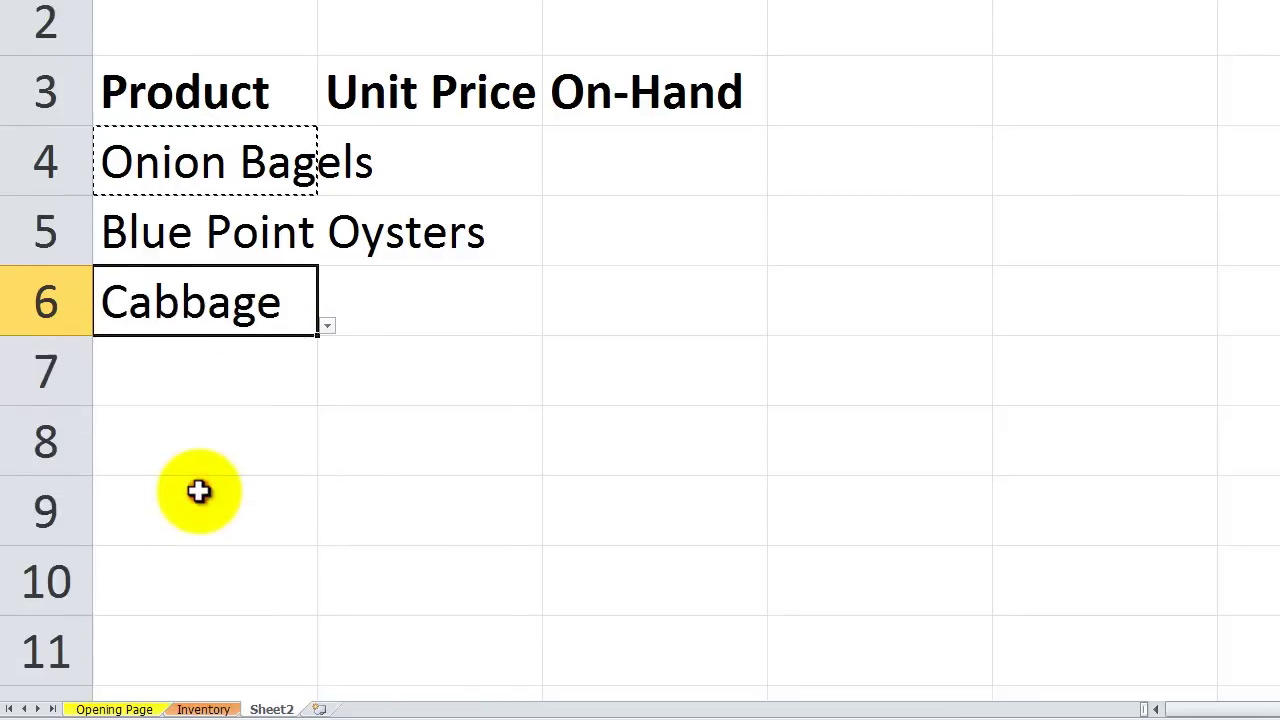
key(Escape)
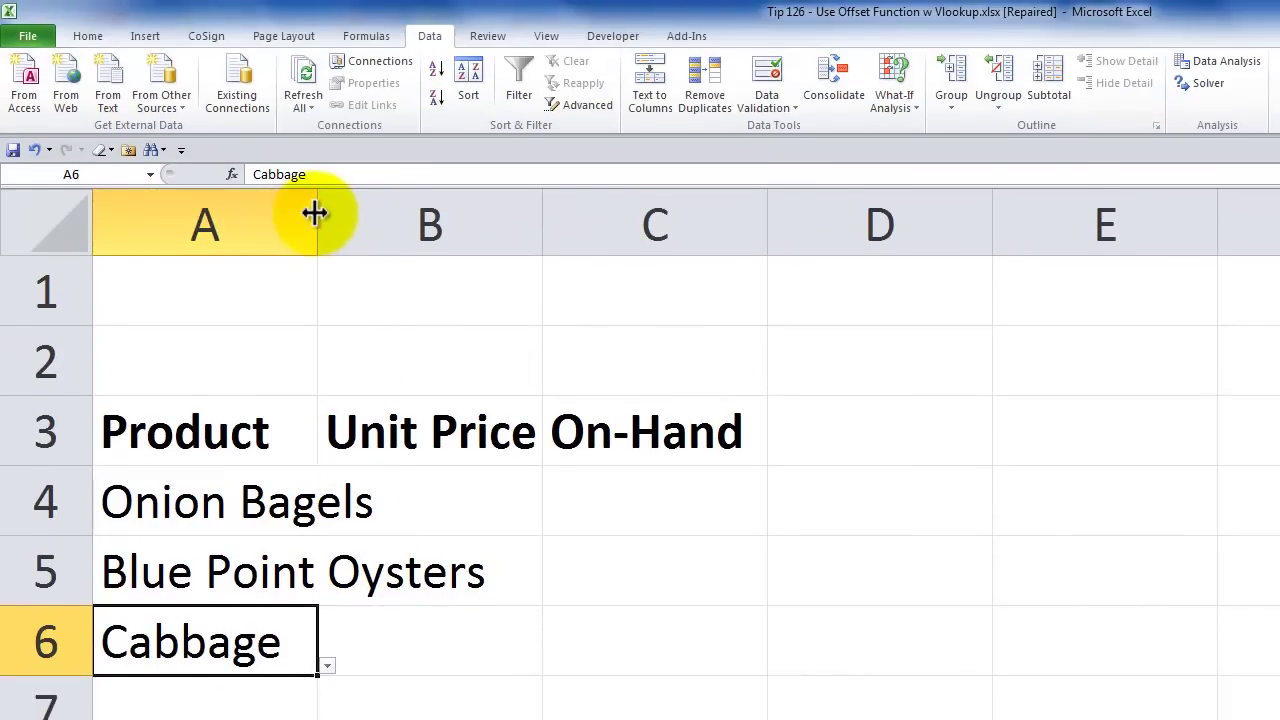
double_click(316, 207)
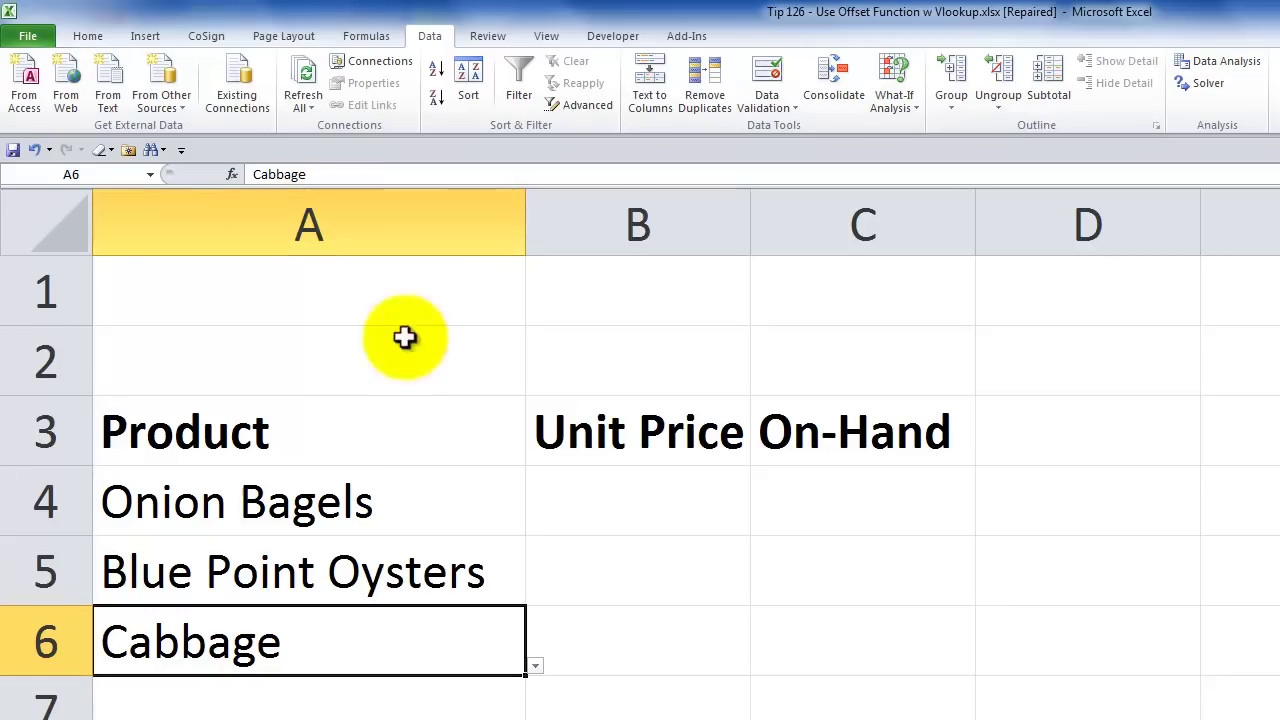
click(646, 488)
text(=)
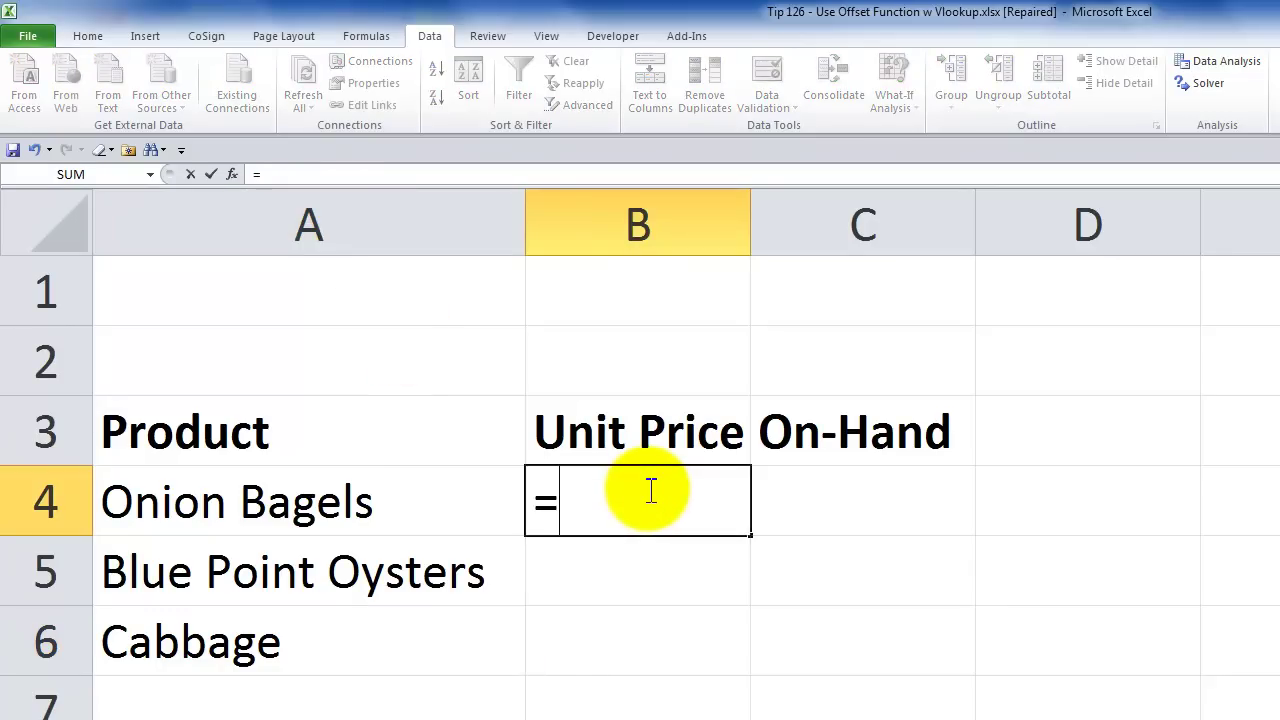
text(vll)
key(Tab)
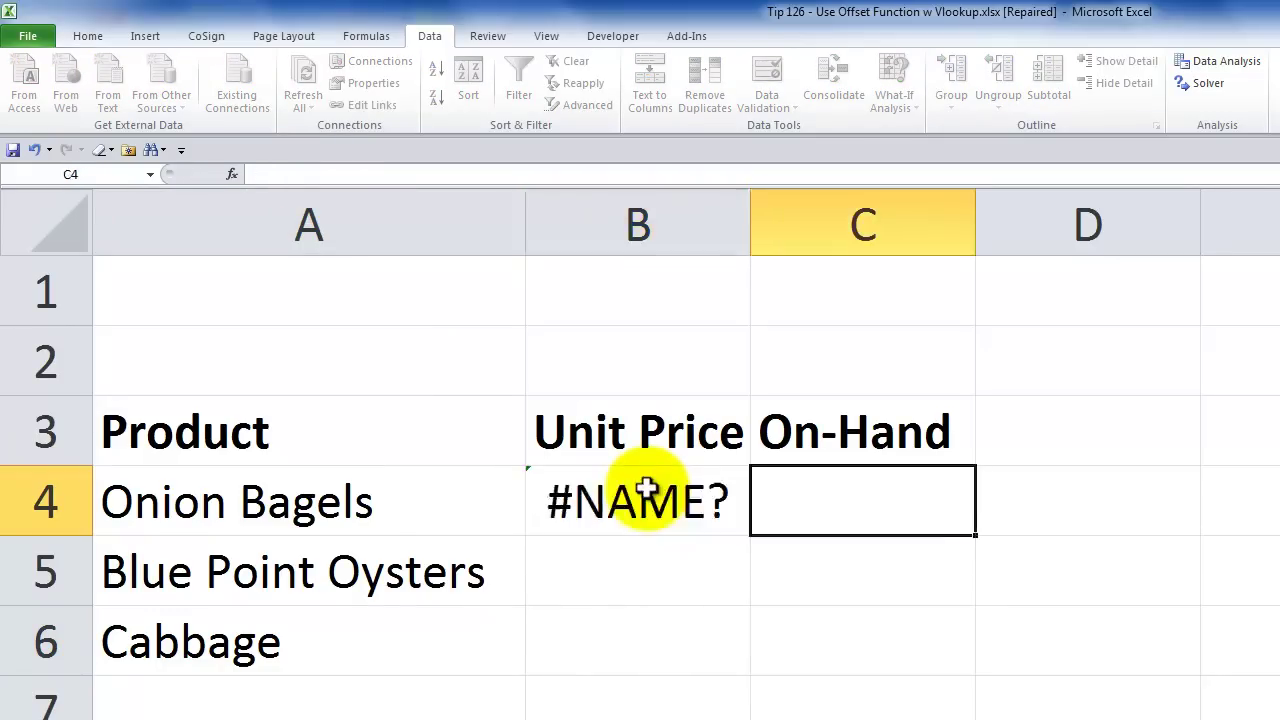
Begin a VLOOKUP formula in B4 with A4 as the lookup value and the named range Inventory as the table array.
click(646, 488)
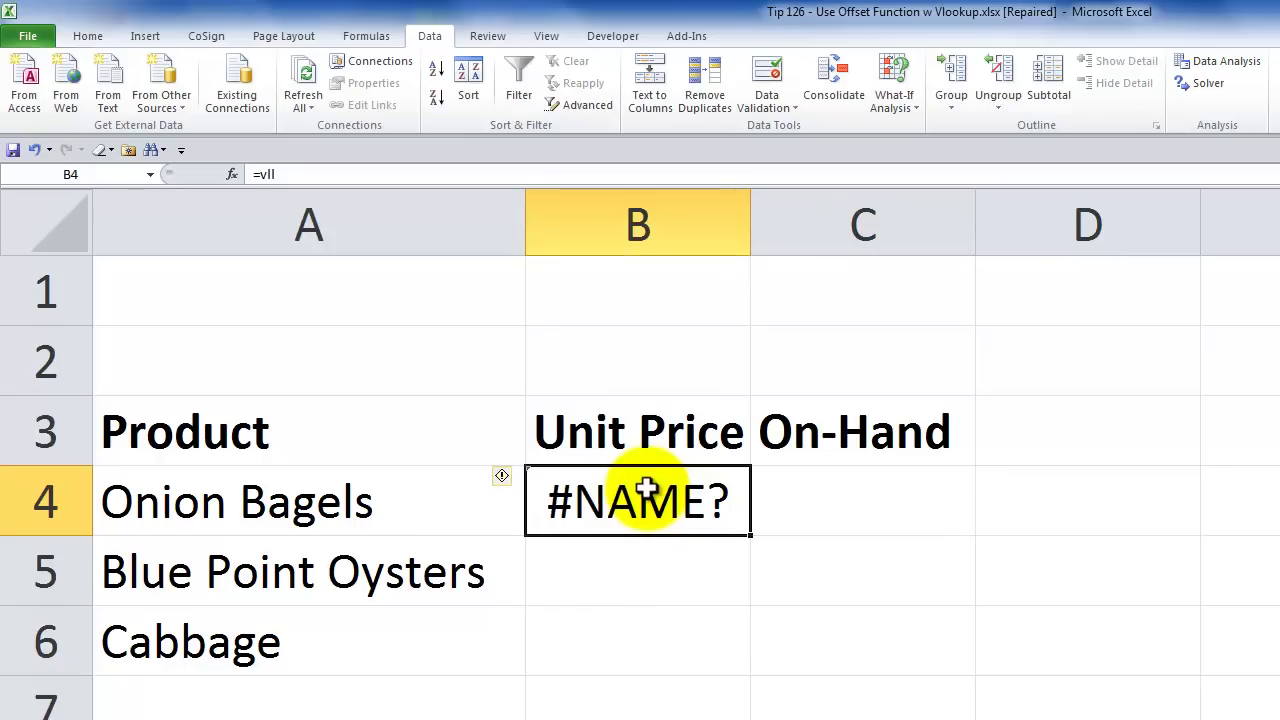
text(=vloo)
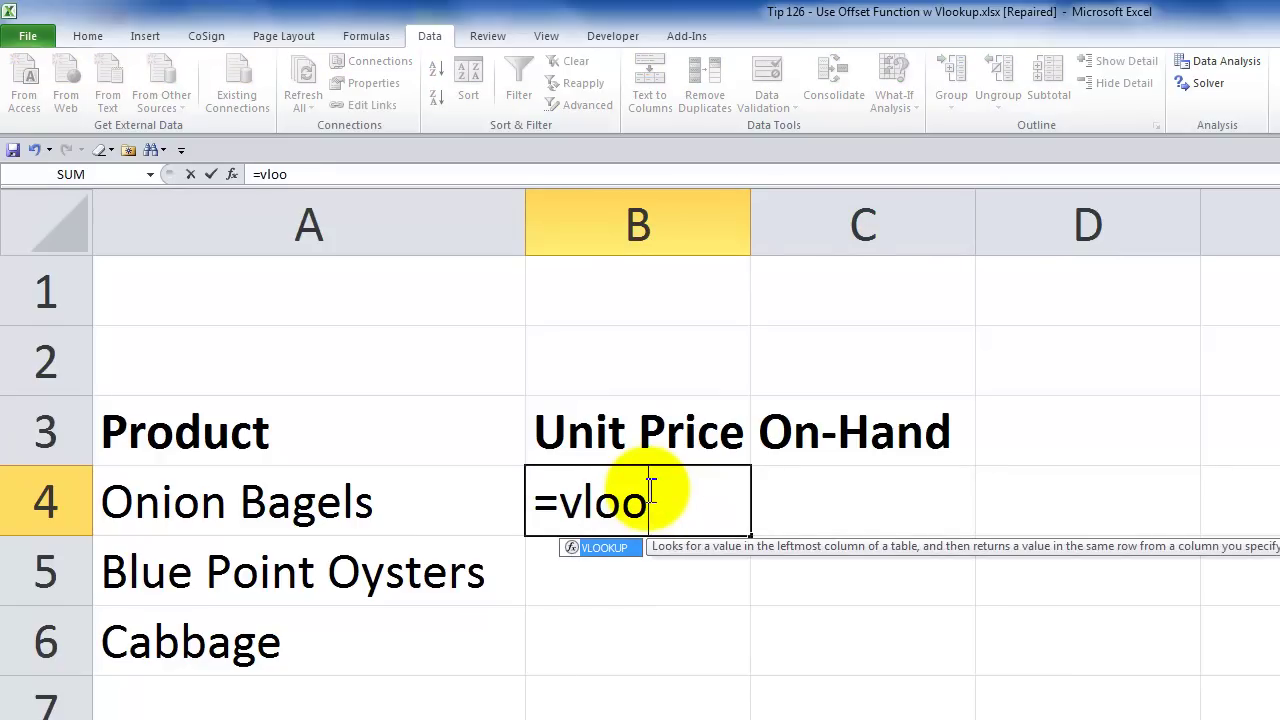
key(Tab)
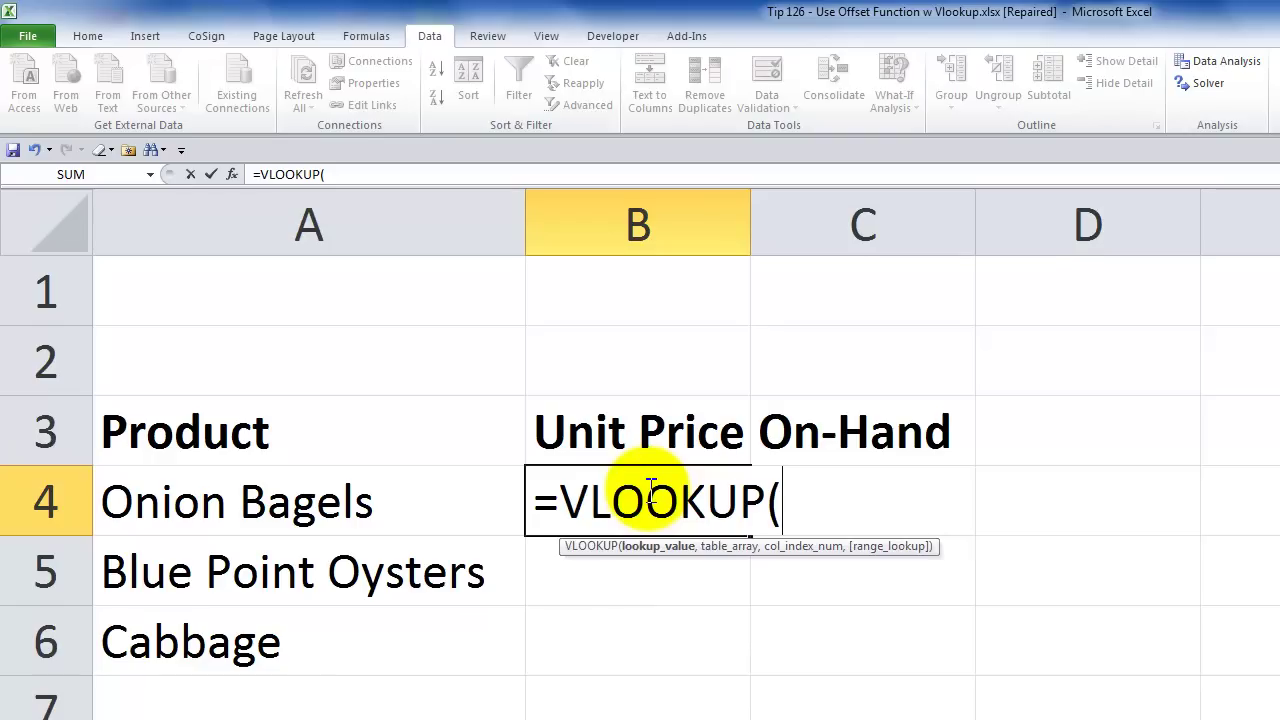
click(285, 500)
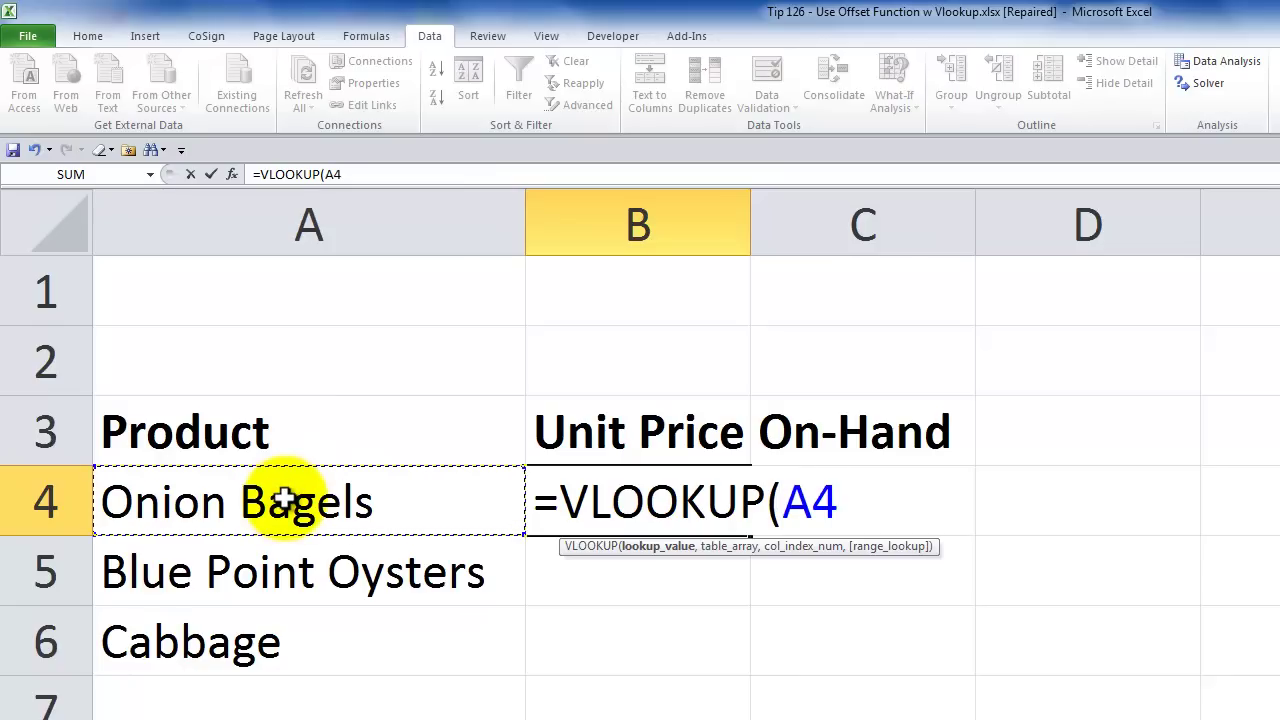
text(,)
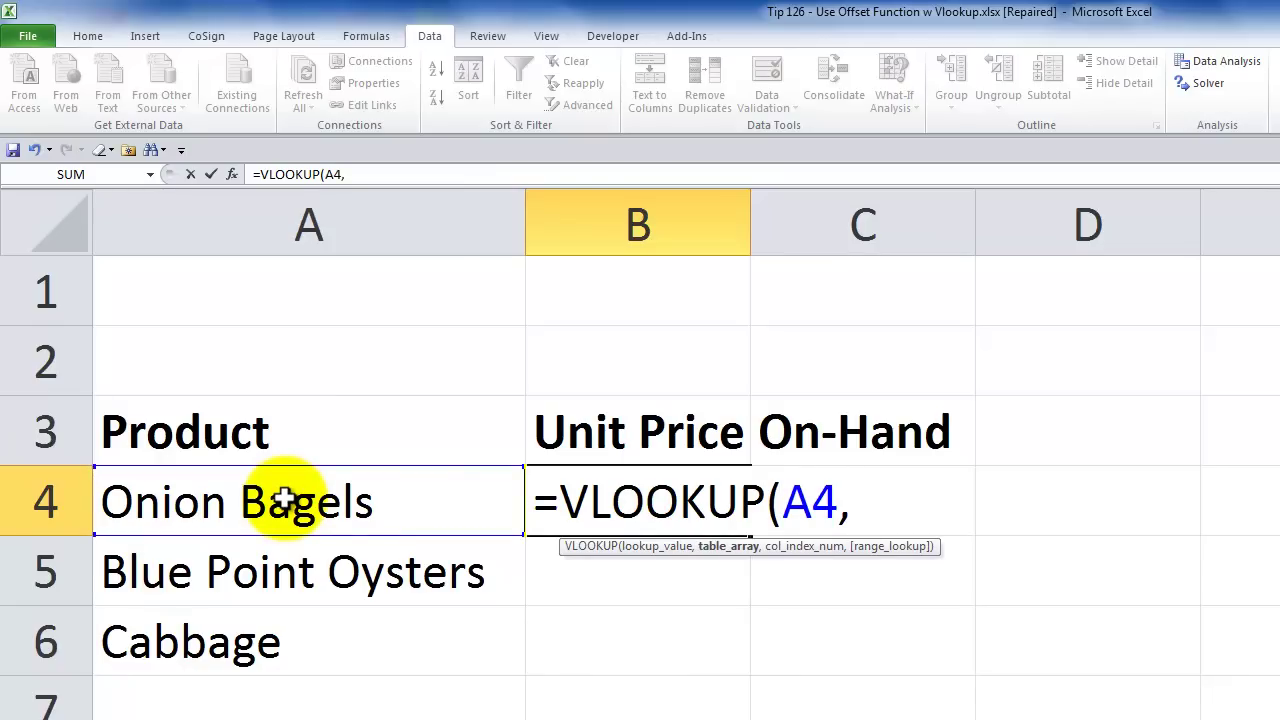
text(i)
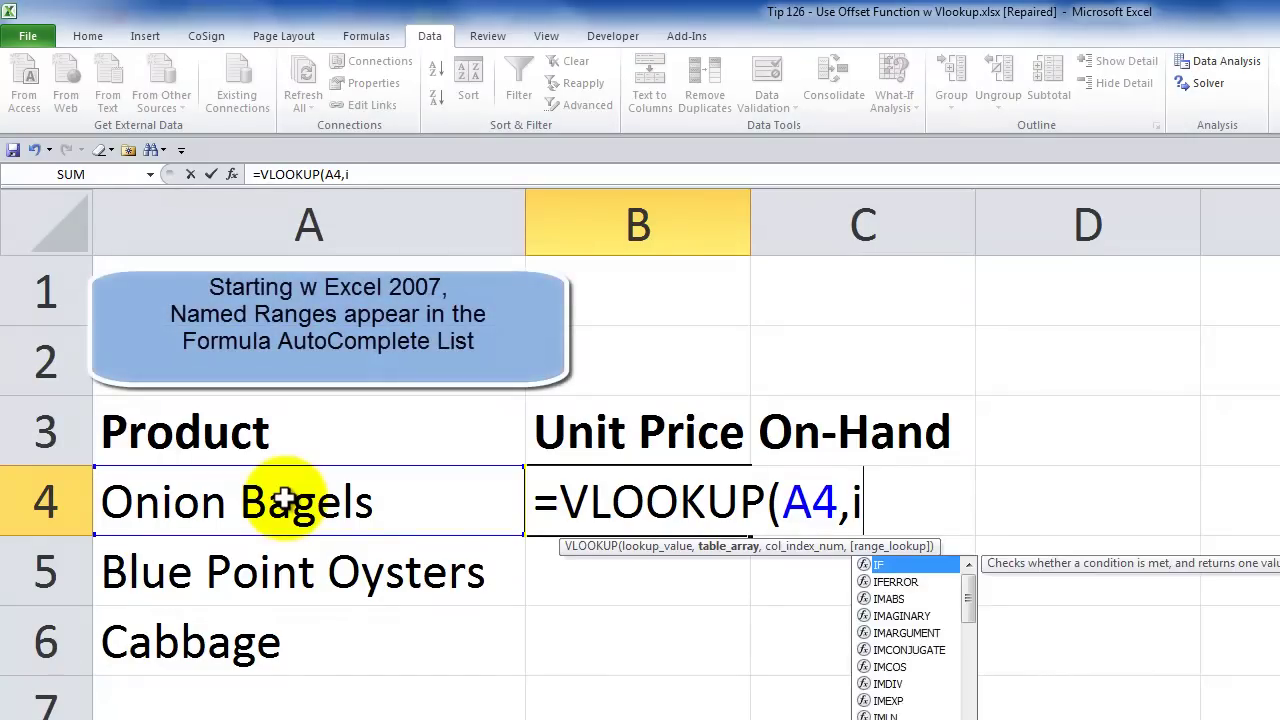
text(n)
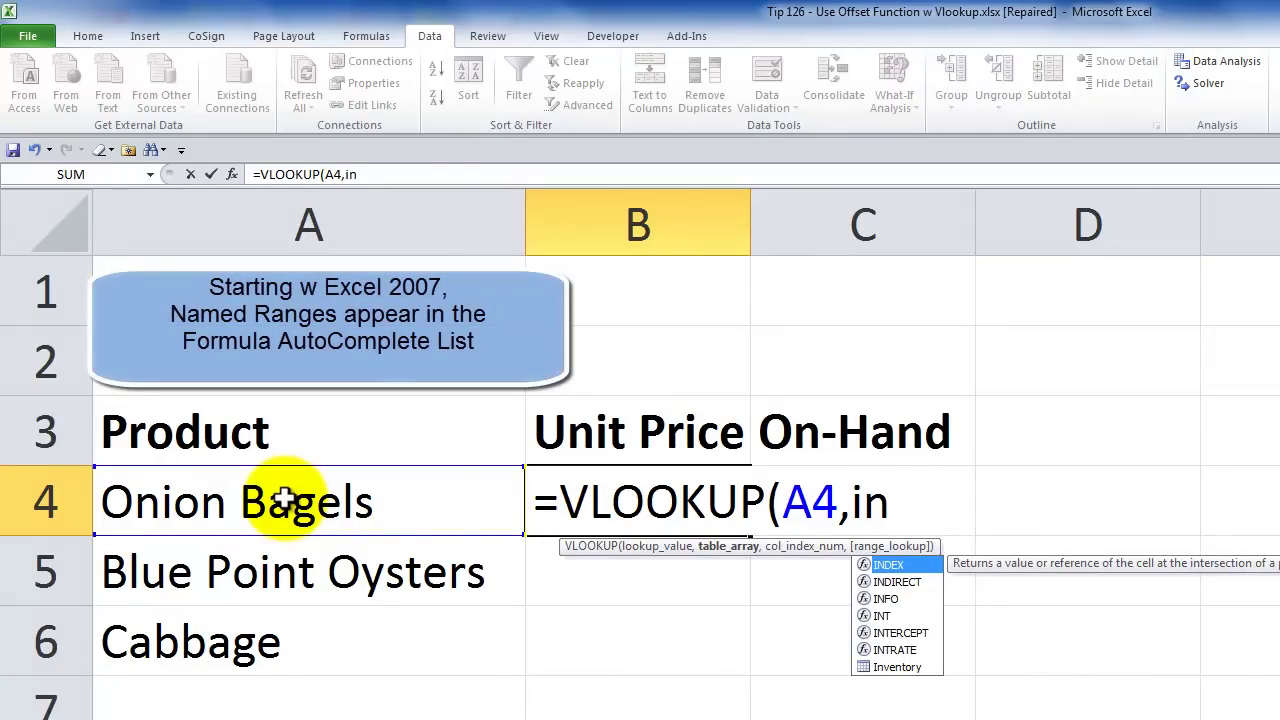
text(v)
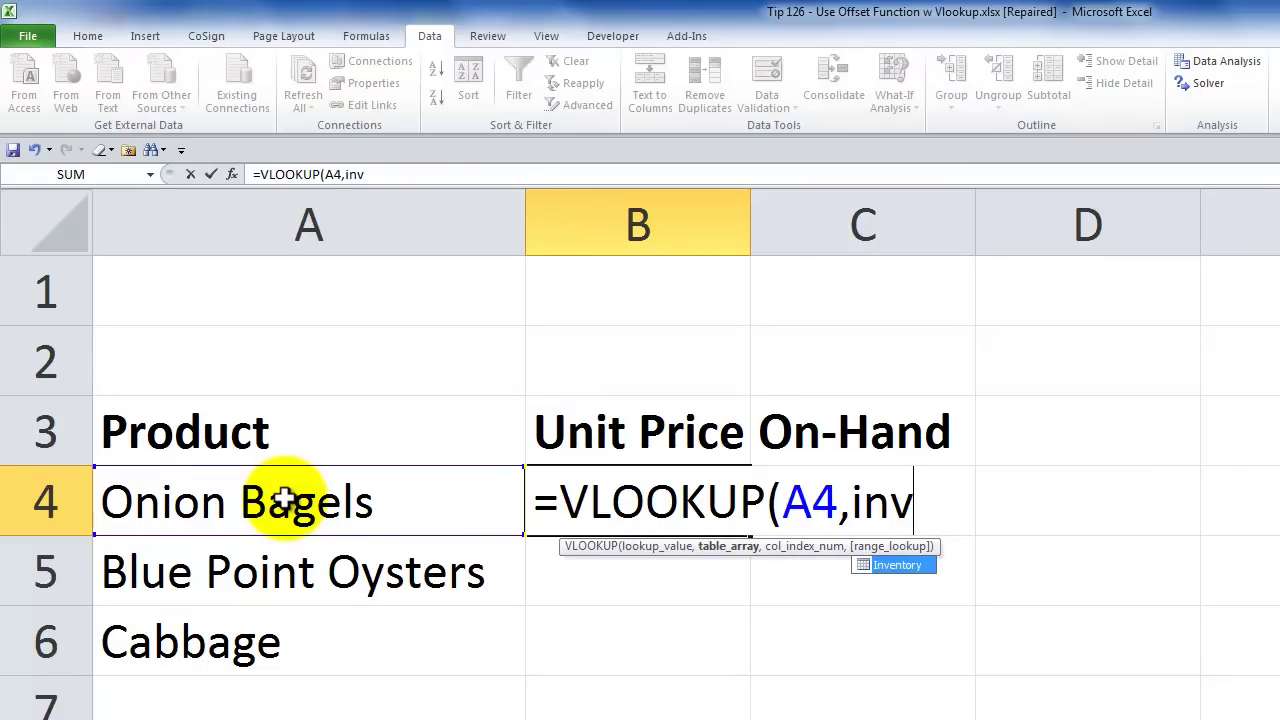
key(Tab)
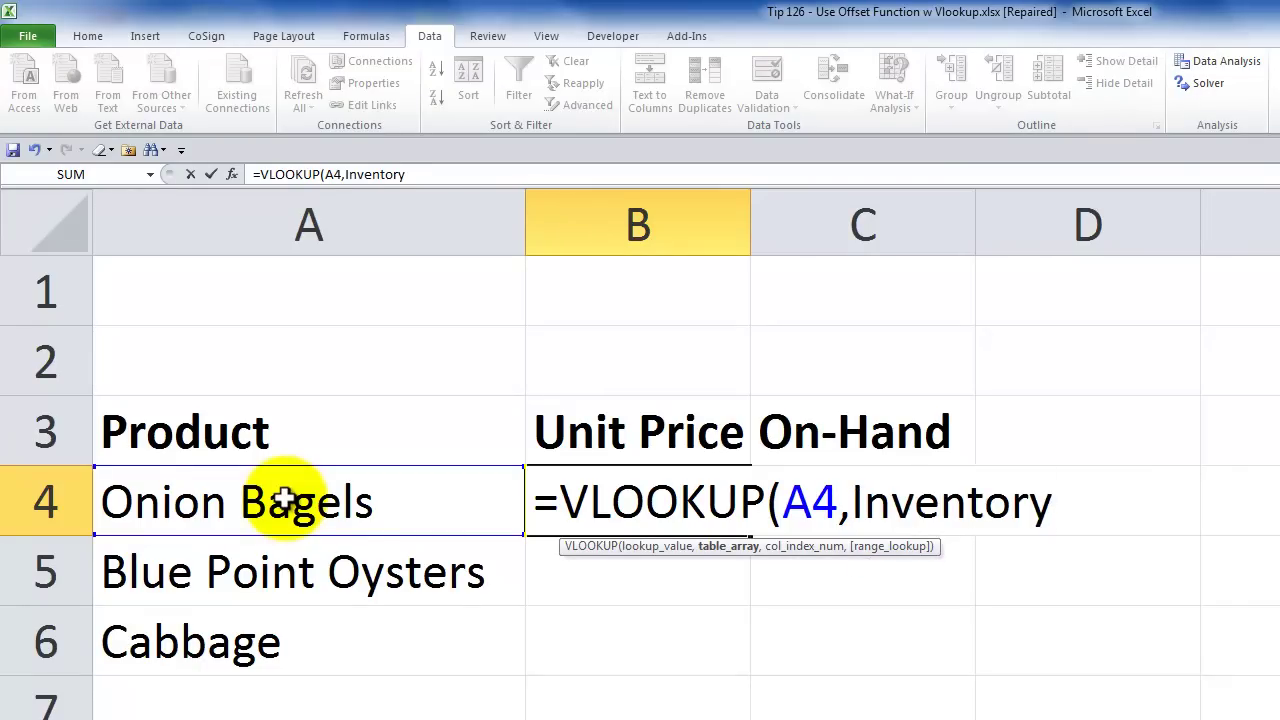
Nest the Inventory table array inside an OFFSET function with 0 rows and 1 column.
click(852, 500)
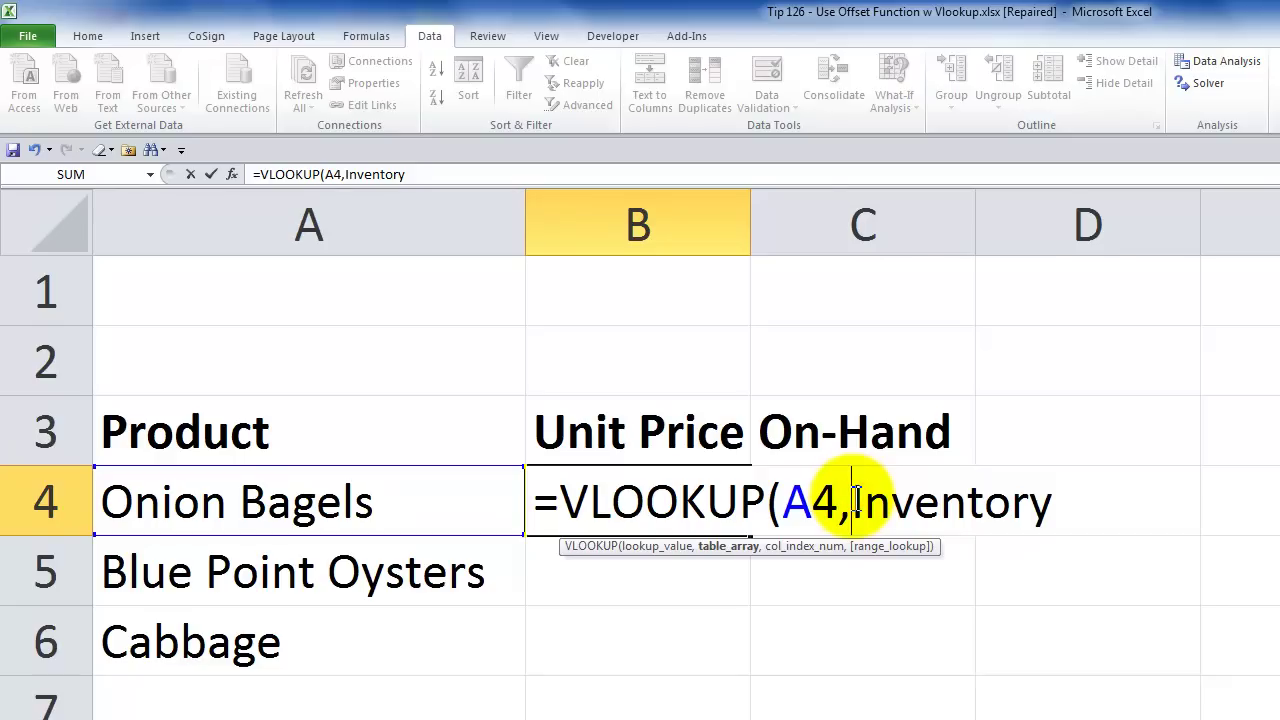
text(offset)
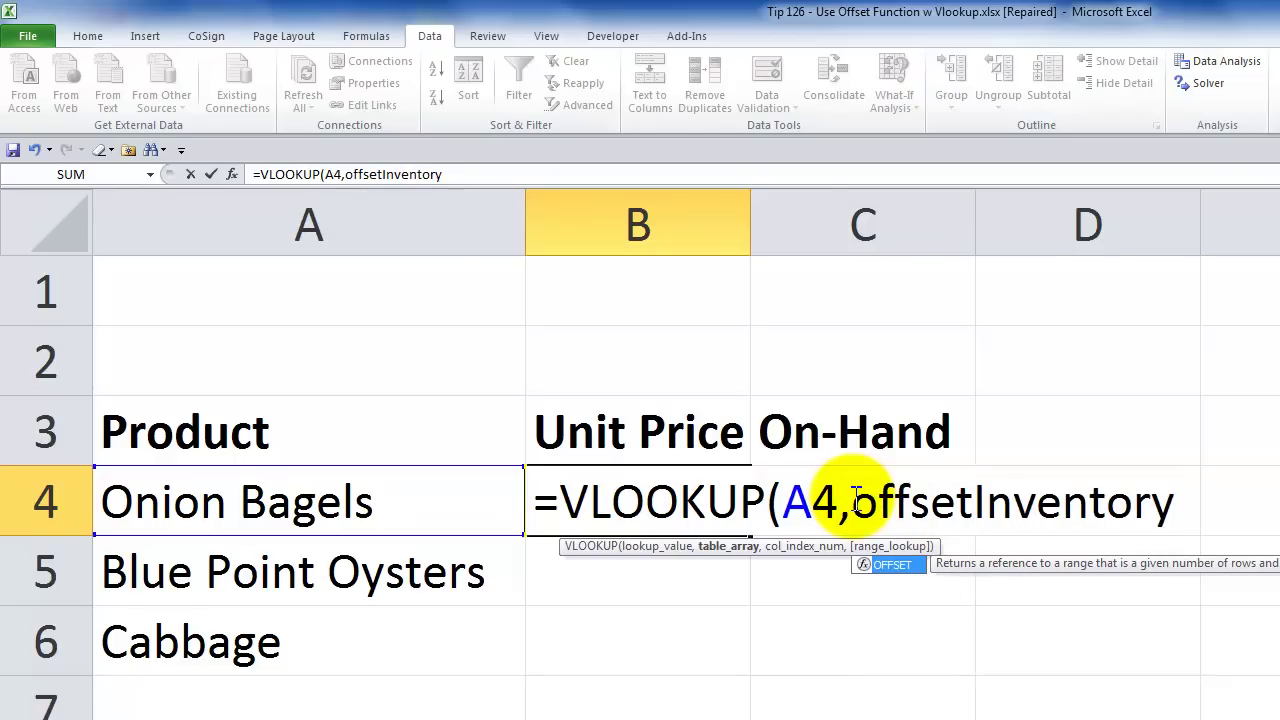
text(()
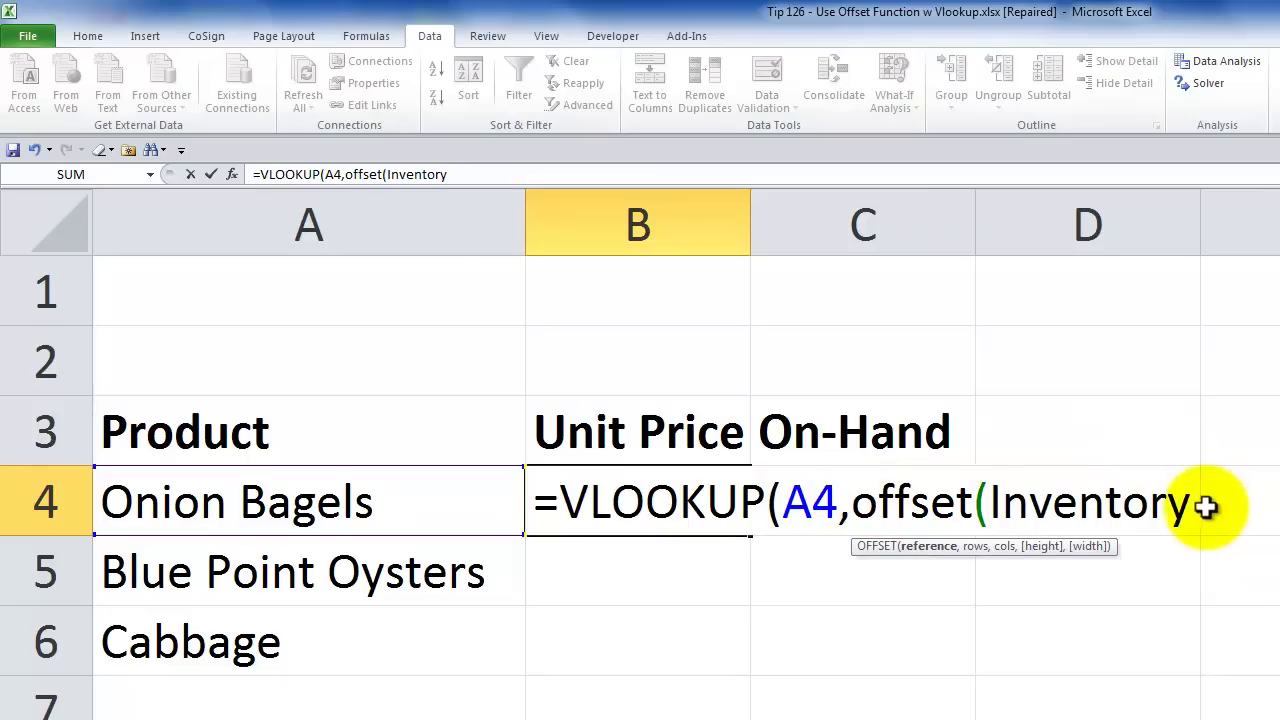
click(940, 546)
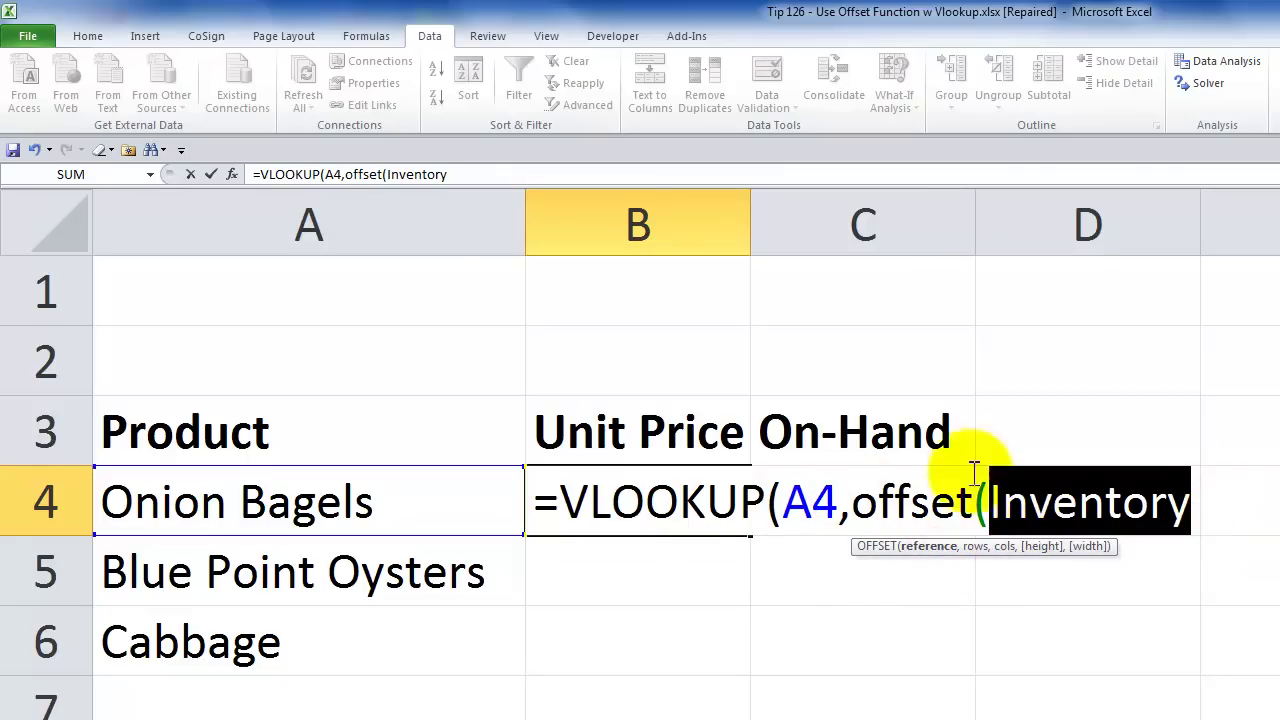
click(474, 176)
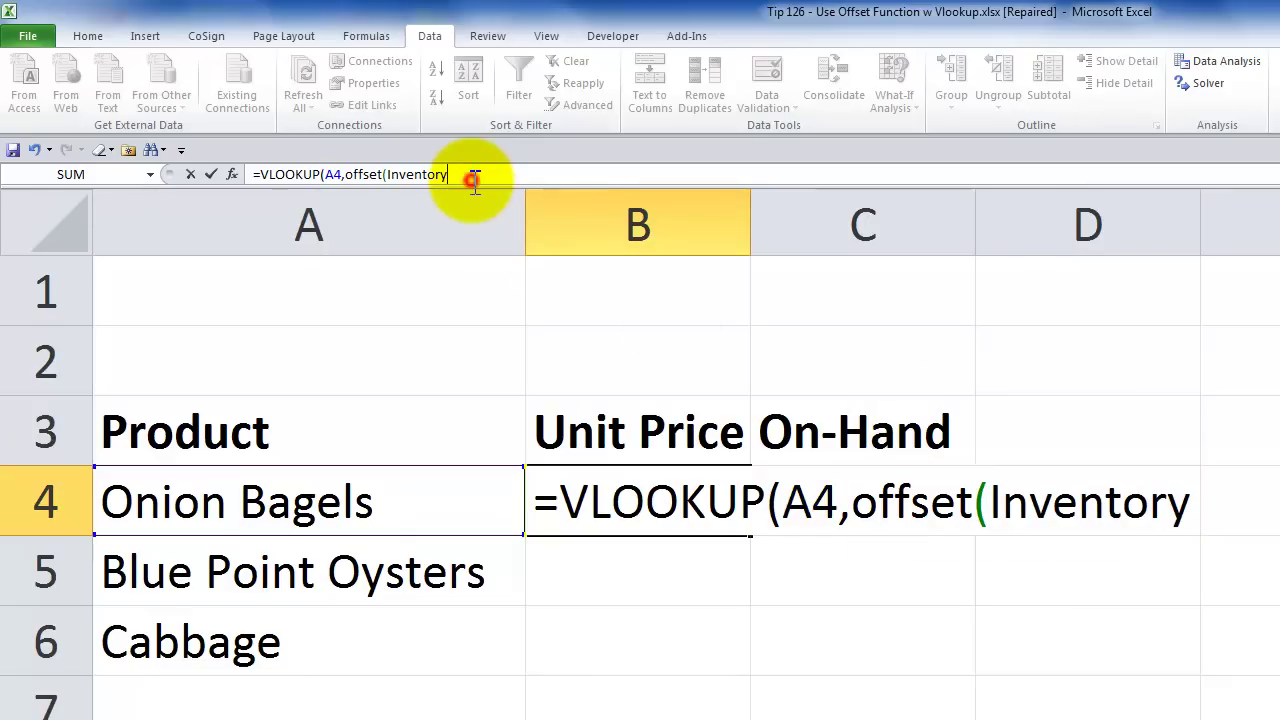
text(,)
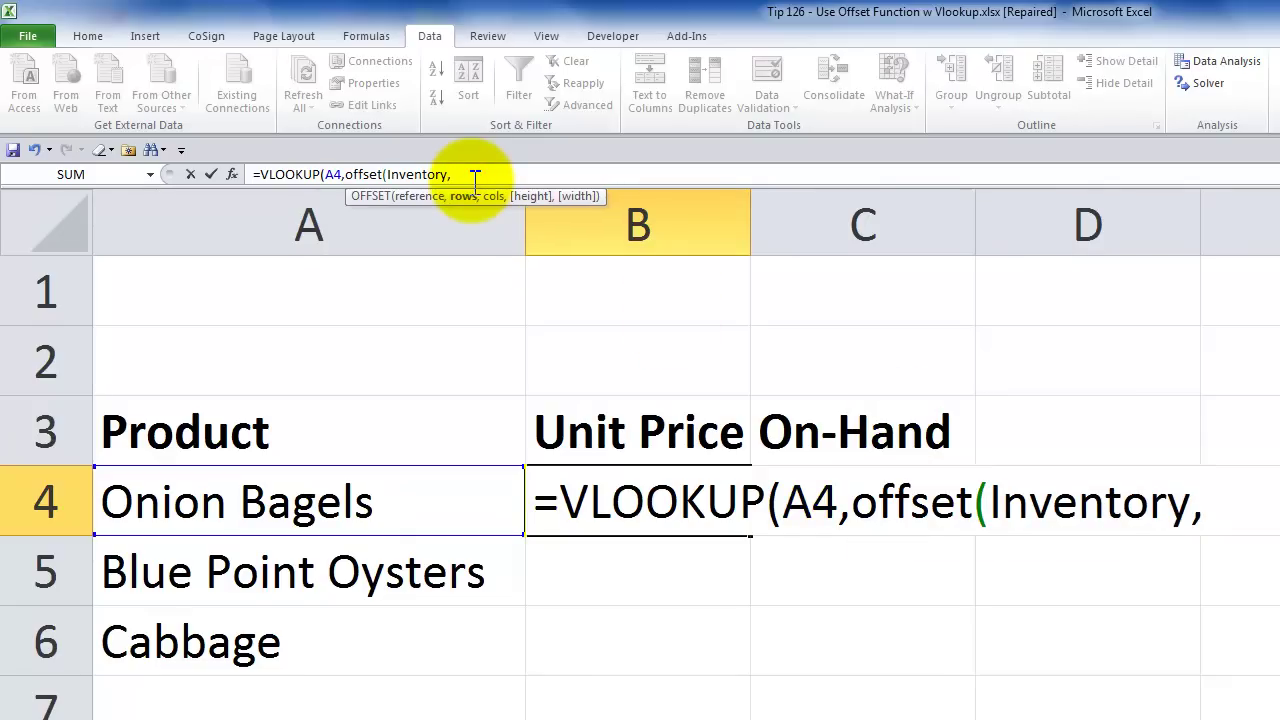
text(0,)
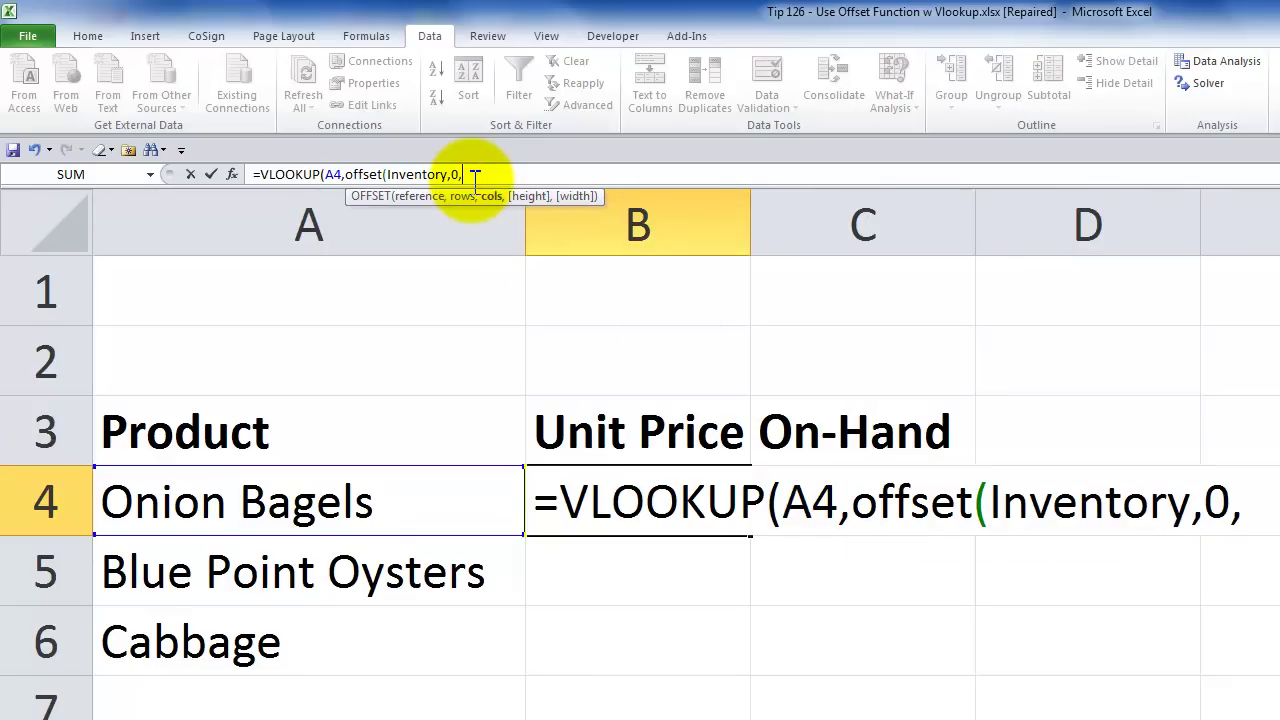
text(1))
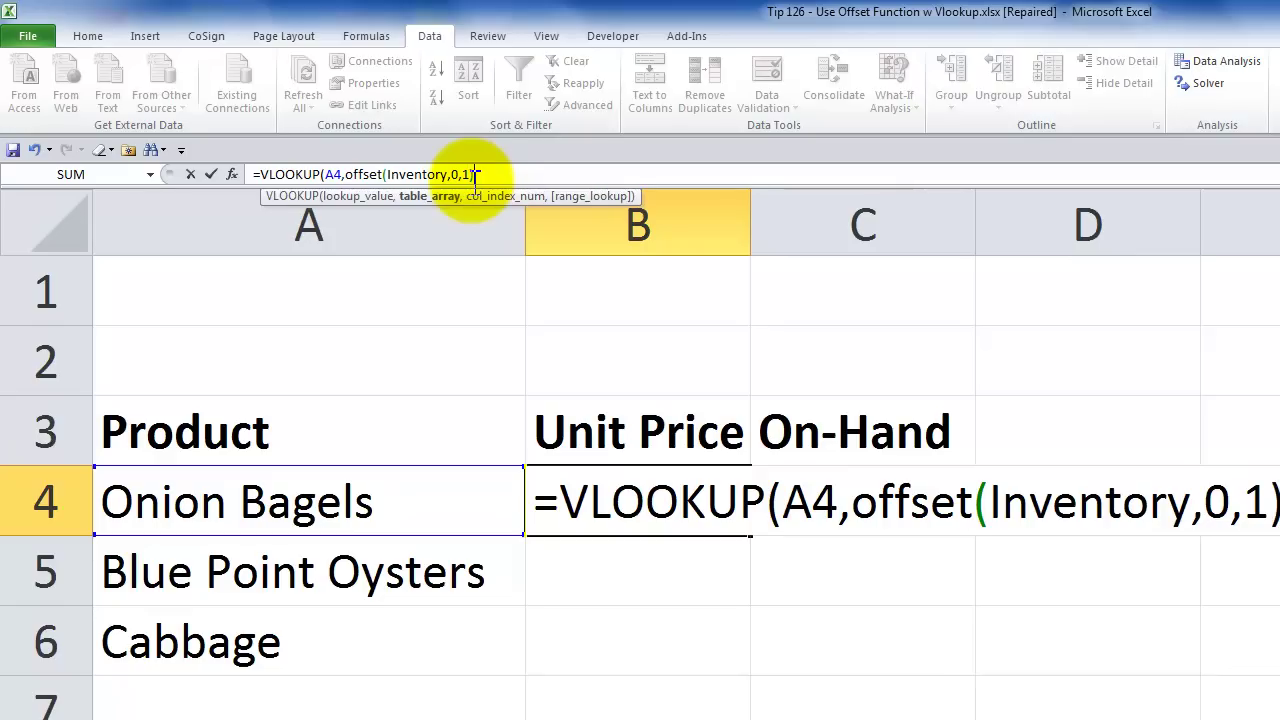
Complete the B4 VLOOKUP with column index 2 and FALSE for an exact match, and enter the formula.
text(,)
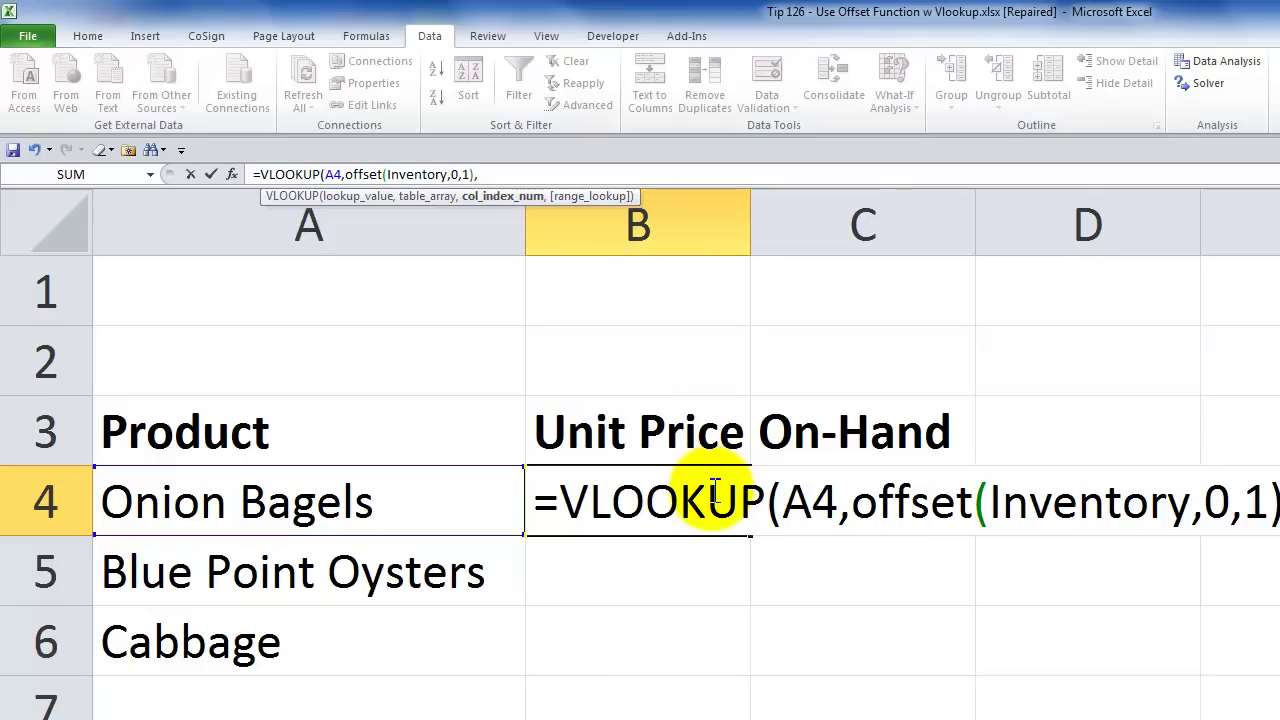
text(2,F)
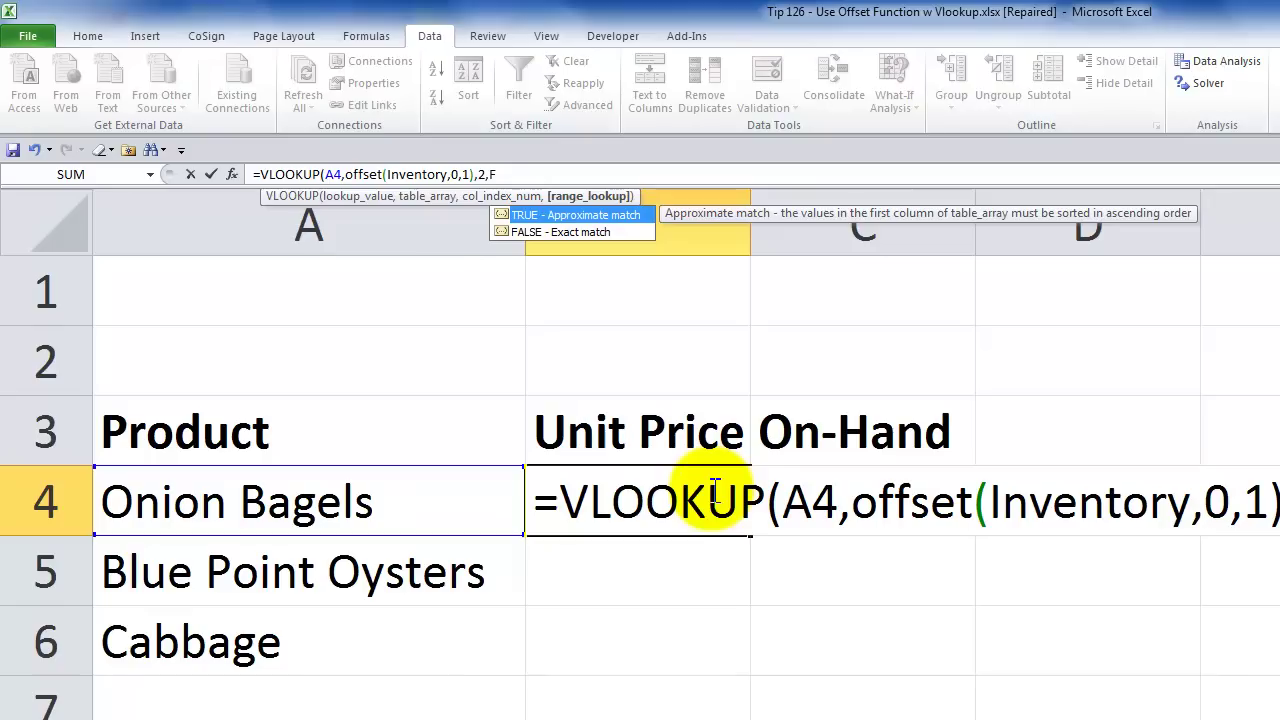
click(546, 230)
double_click(546, 231)
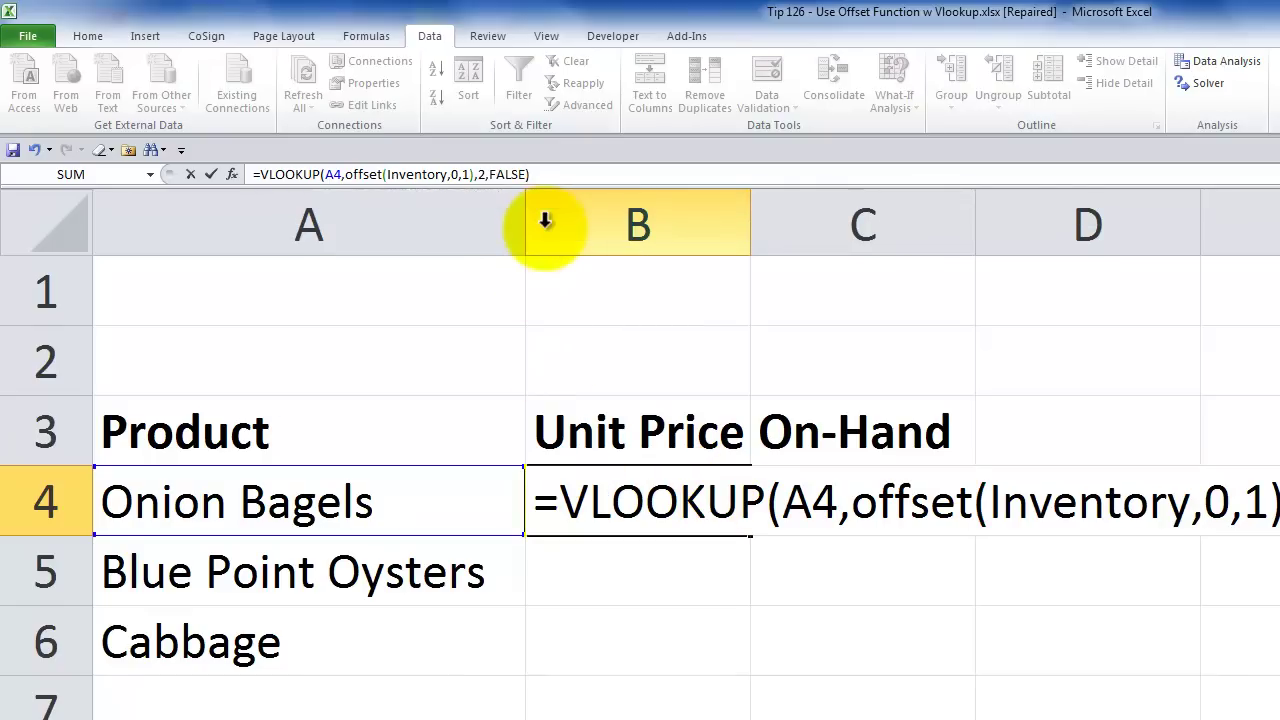
key(ctrl+Return)
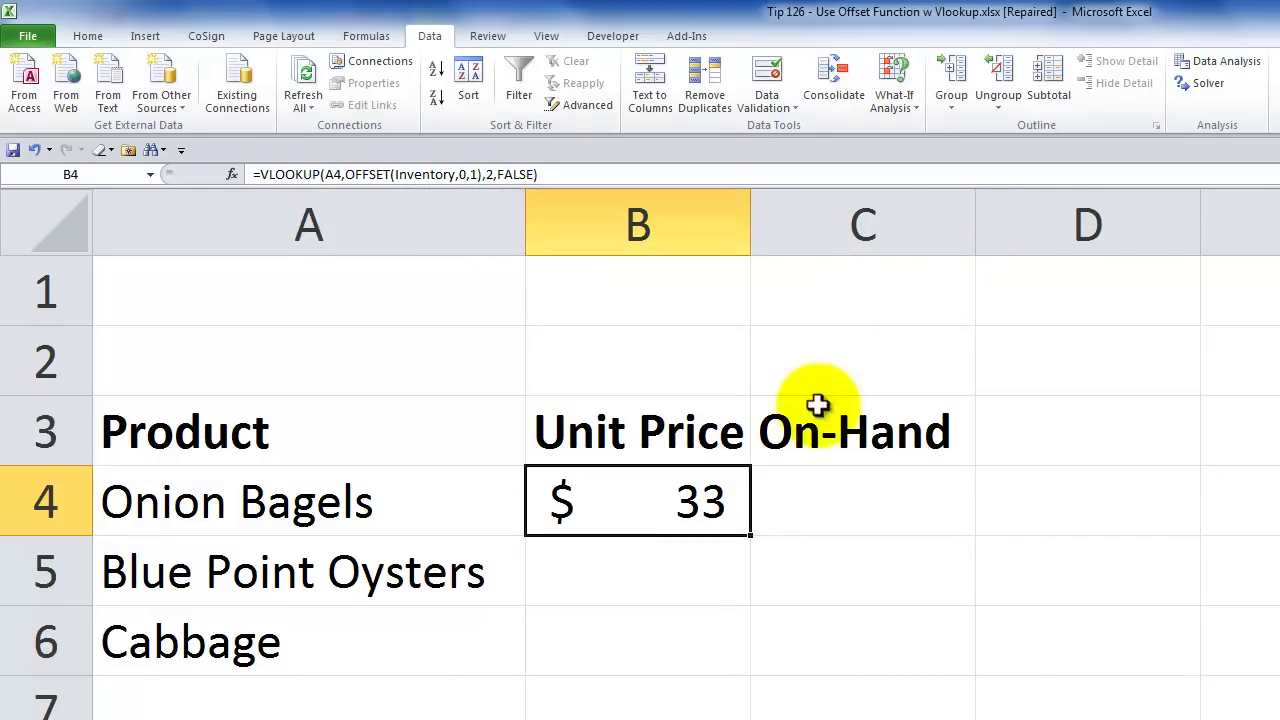
Make the lookup reference in B4's formula column-absolute as $A4, and fill the formula down to B6.
double_click(712, 514)
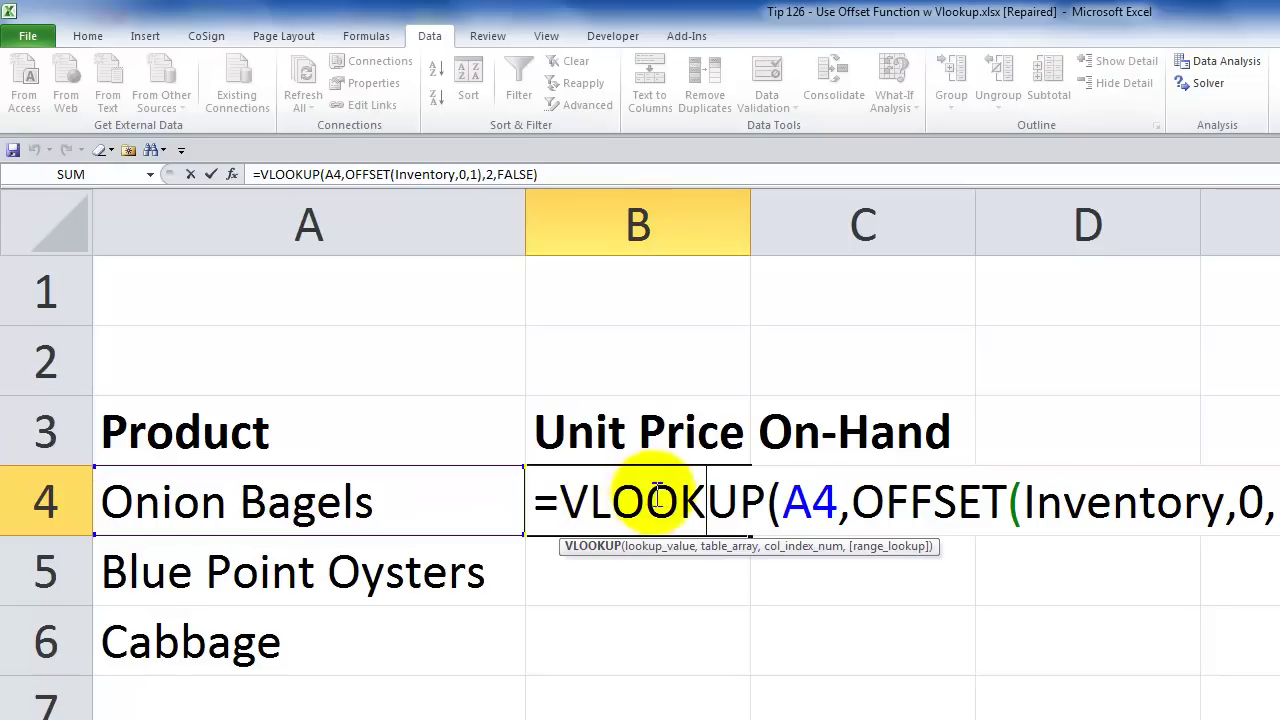
click(788, 503)
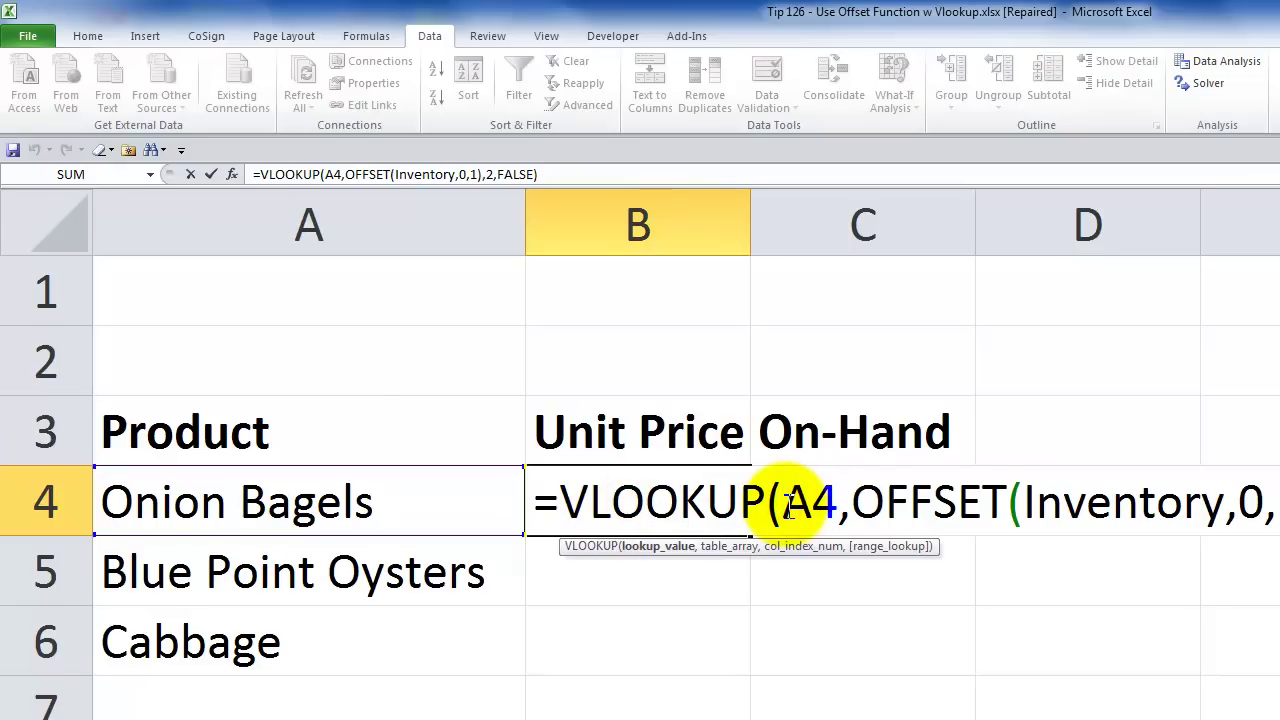
text($)
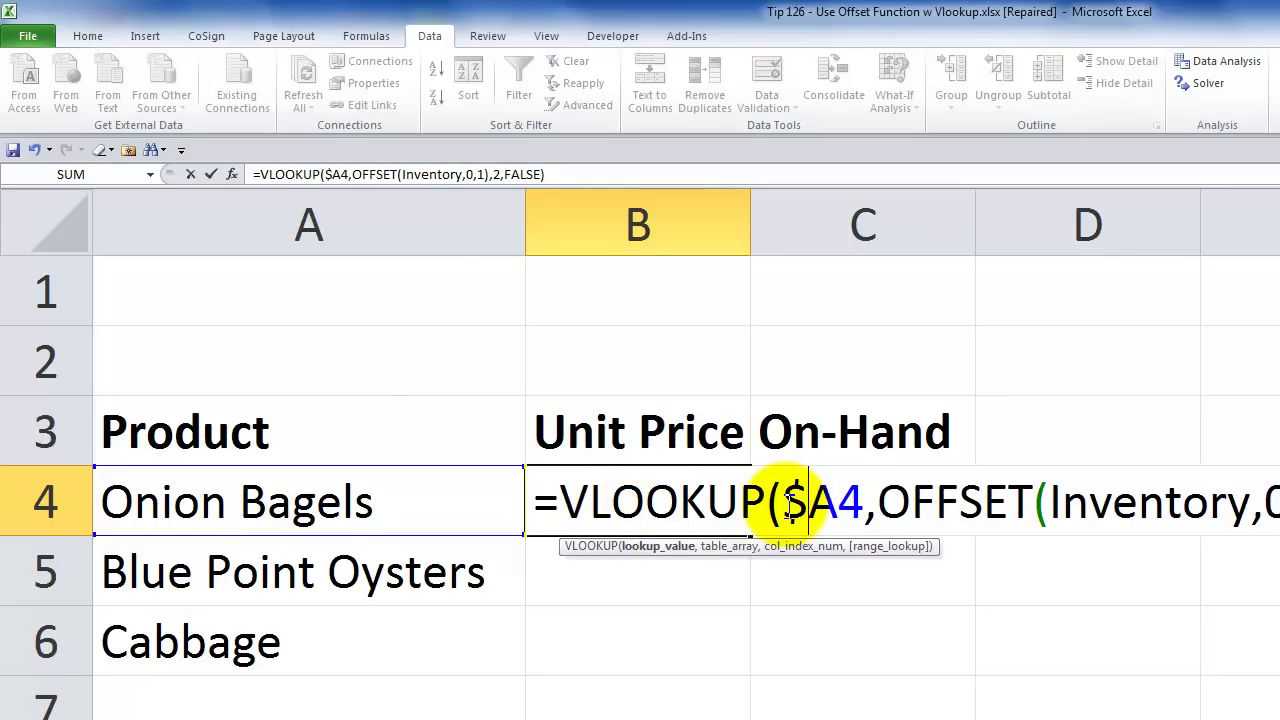
key(ctrl+Return)
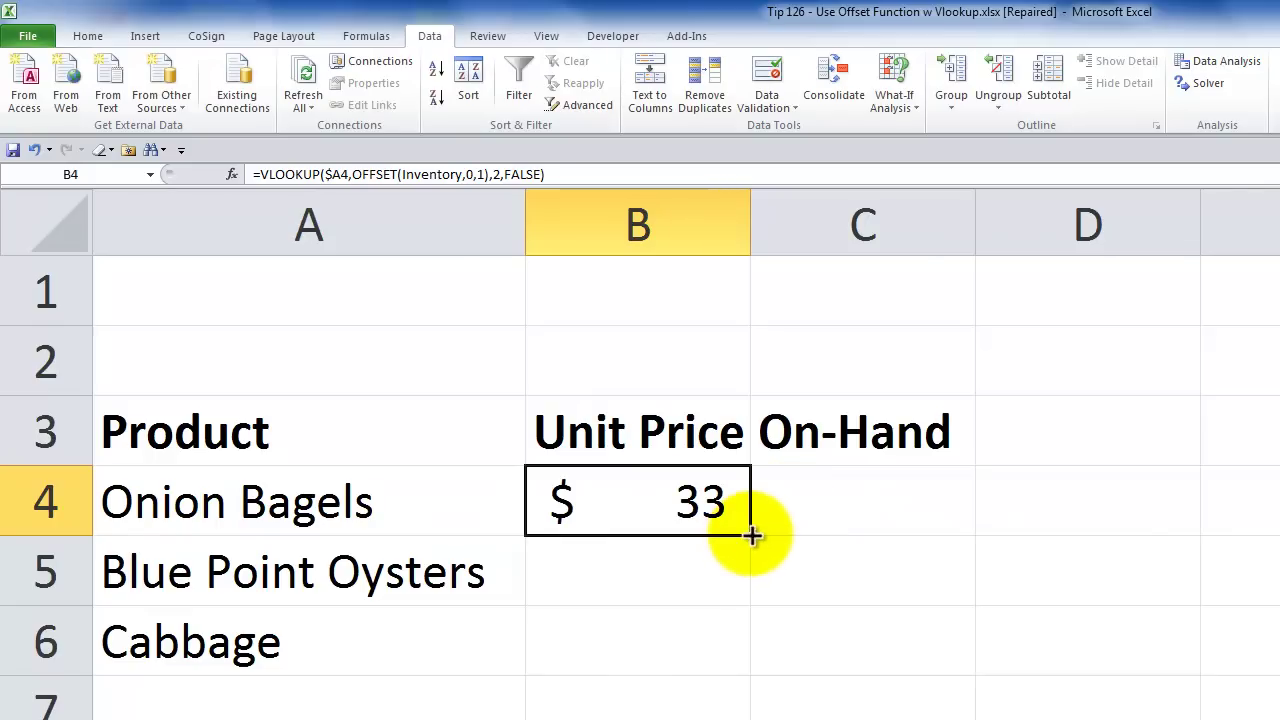
drag(751, 535, 714, 663)
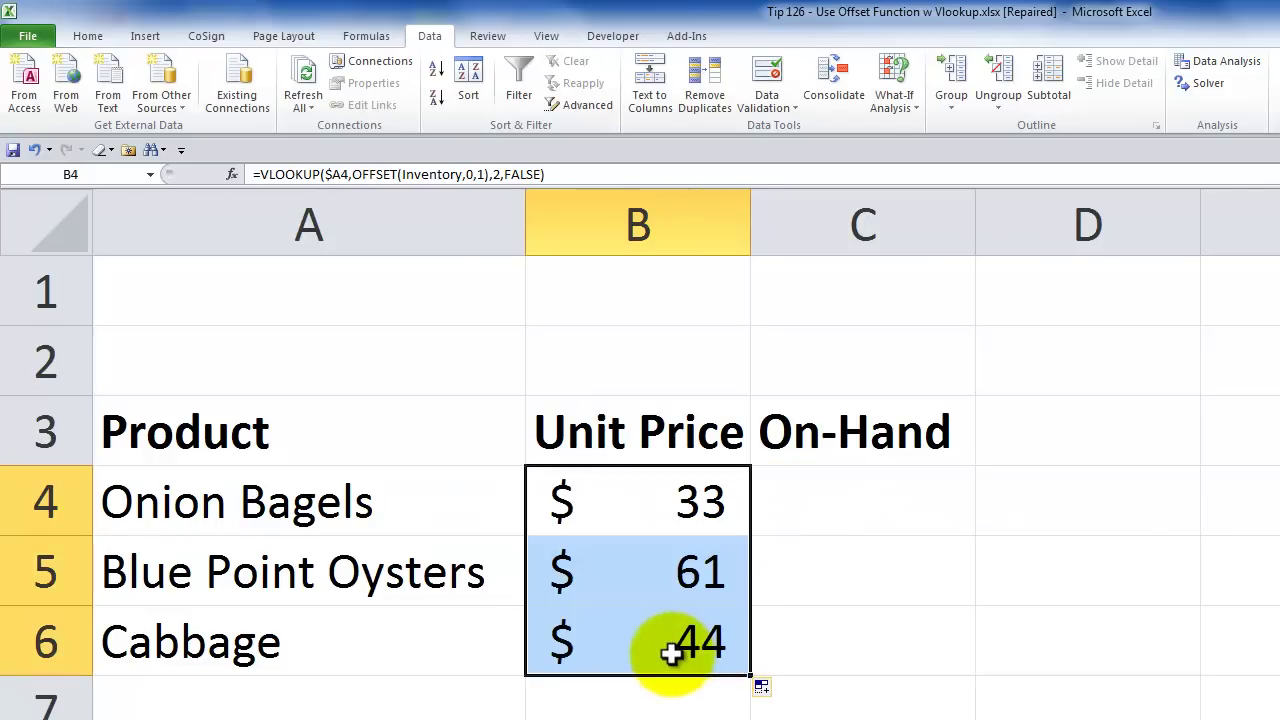
click(671, 654)
click(641, 582)
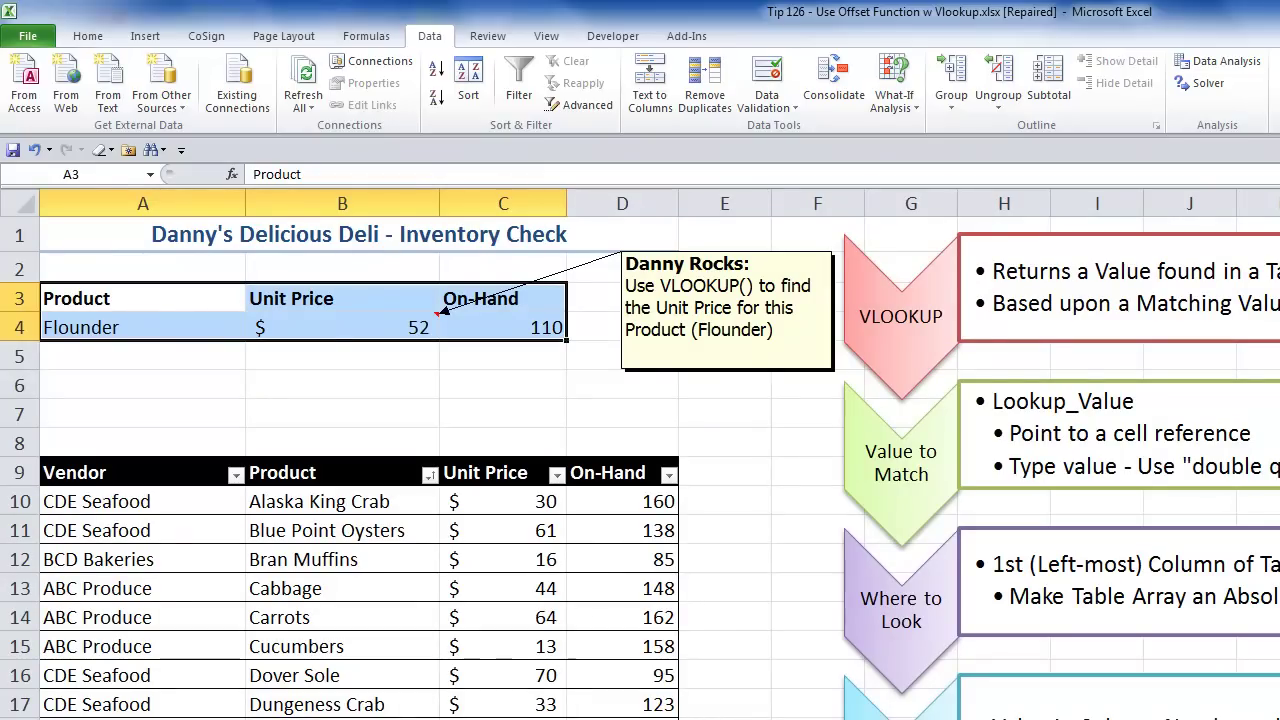
Set the Blue Point Oysters unit price to 65 in the inventory table and check the lookup formula in B5.
click(355, 526)
click(530, 530)
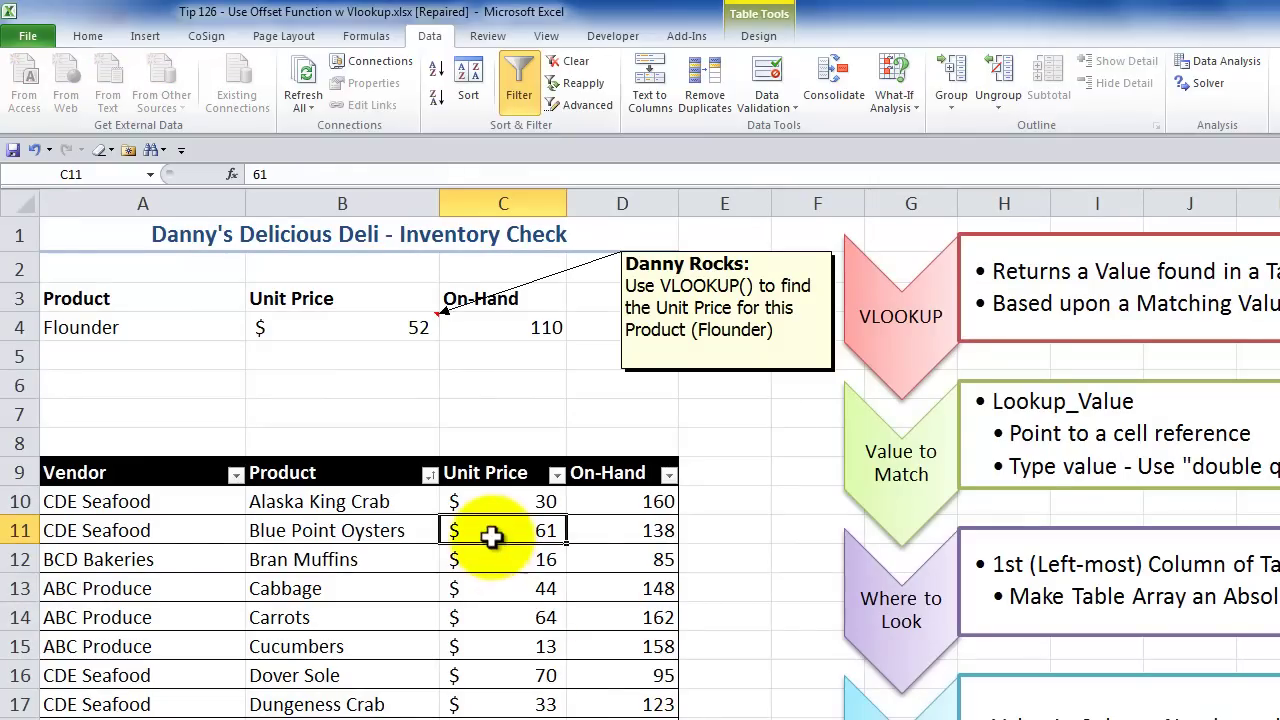
text(65)
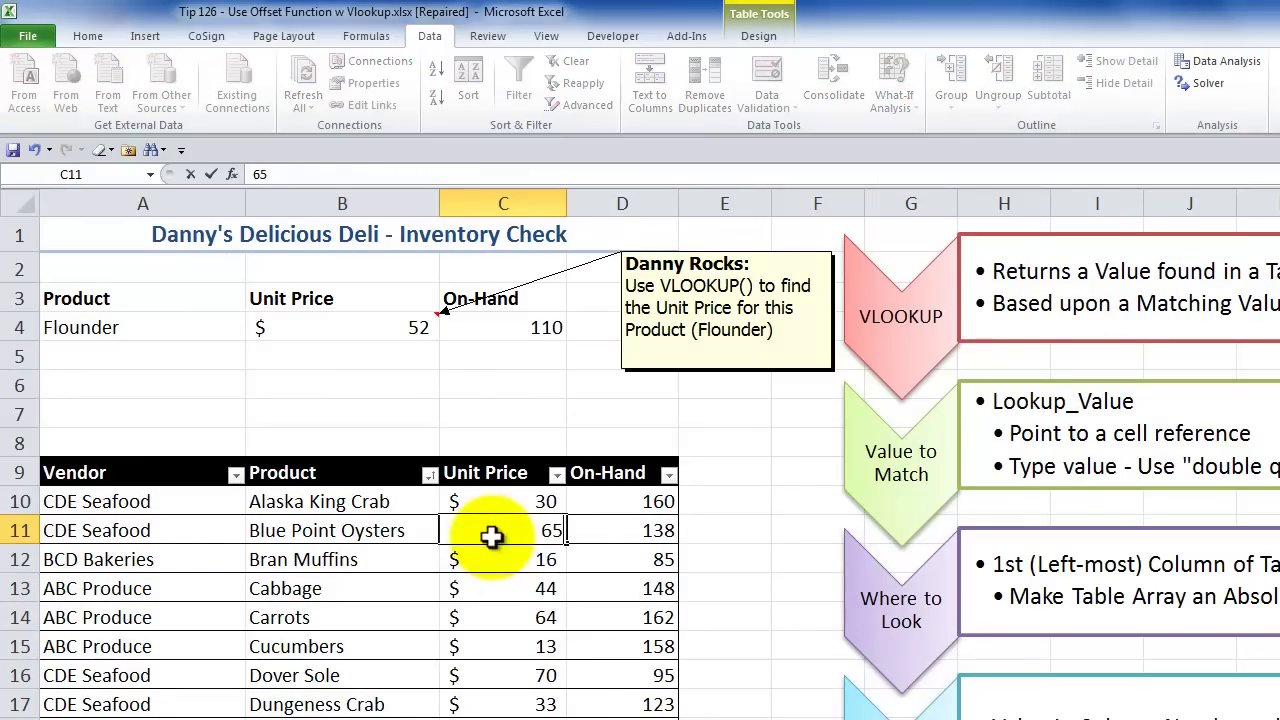
key(Return)
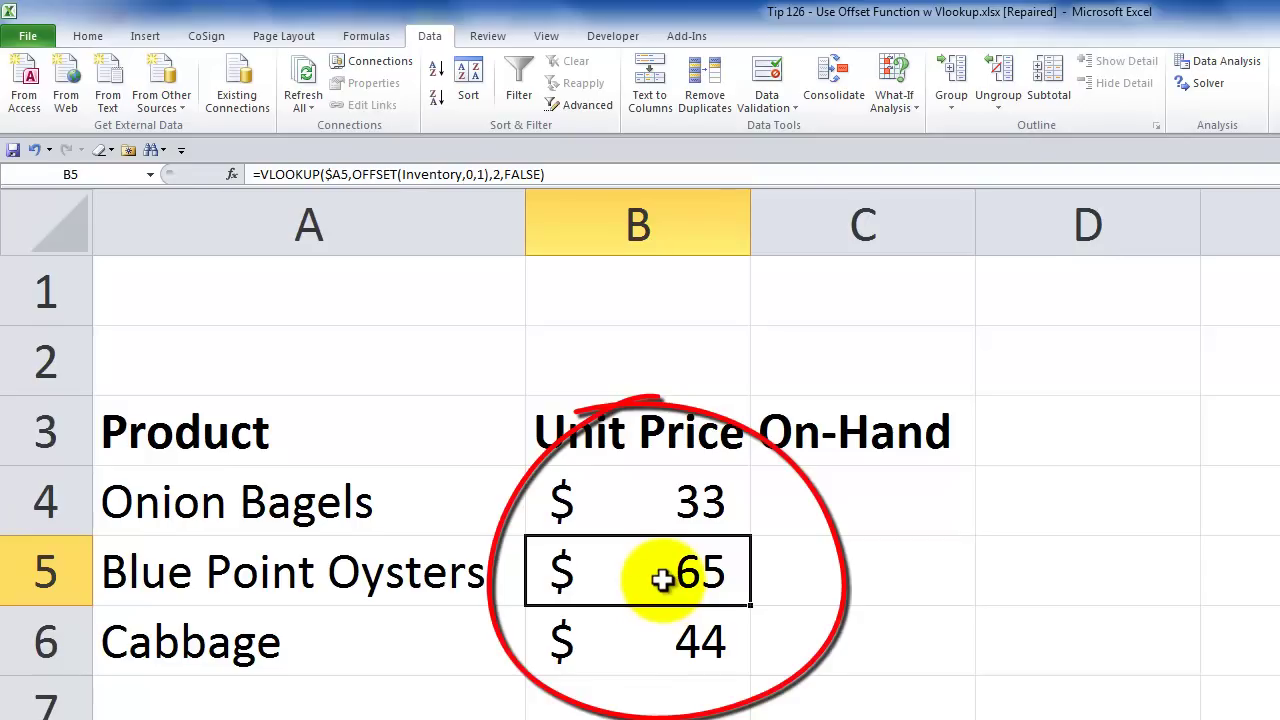
double_click(662, 580)
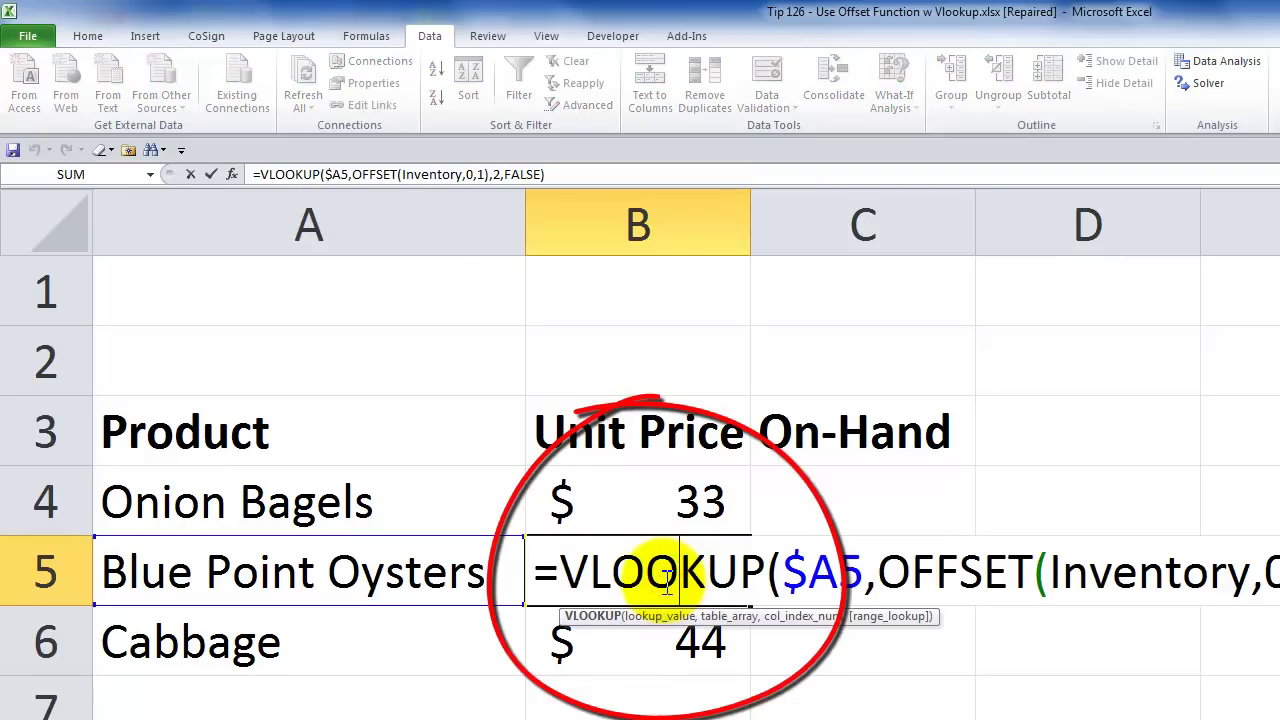
key(Escape)
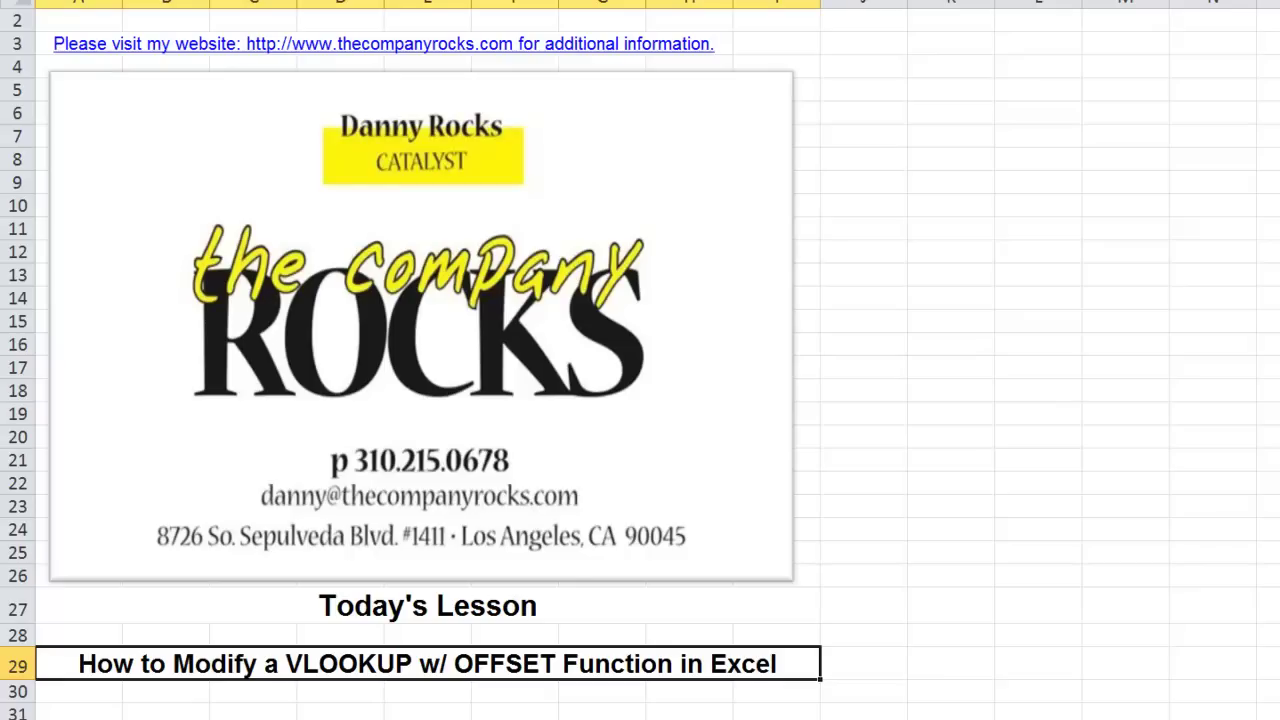
Switch to Internet Explorer to view the Master Excel in Minutes product page, and return to the Excel workbook.
mouse_move(250, 716)
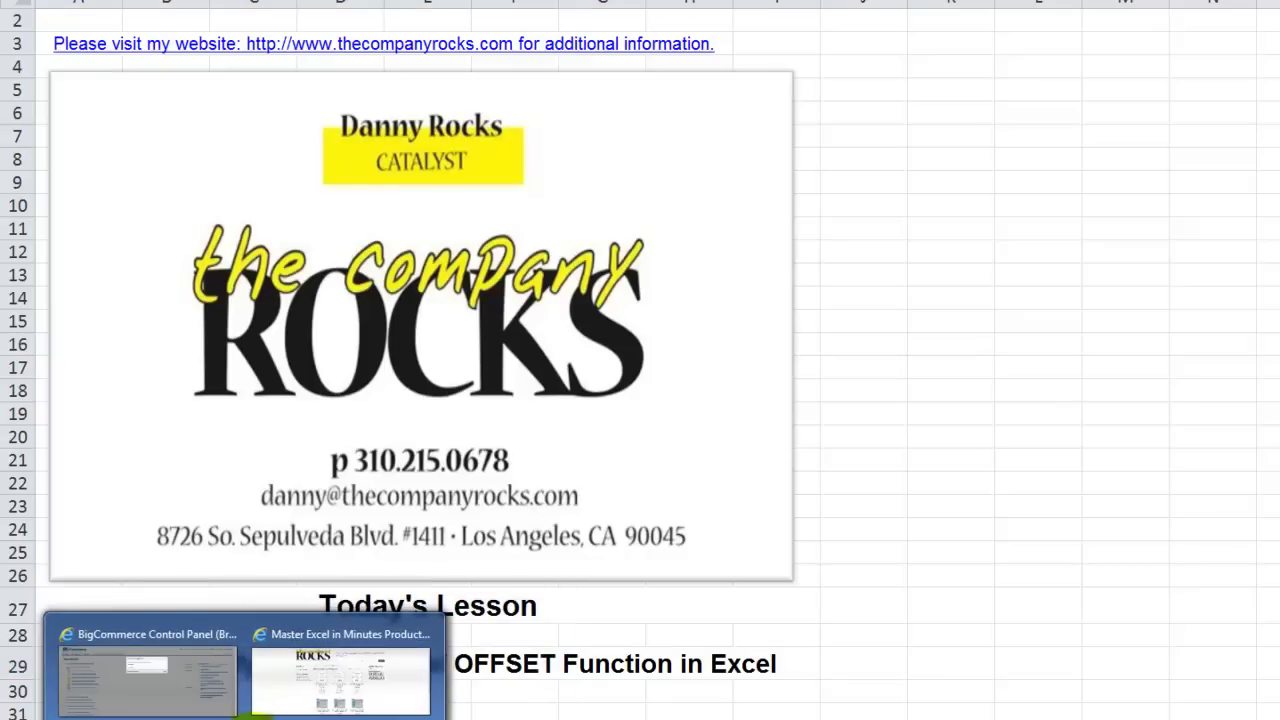
click(295, 631)
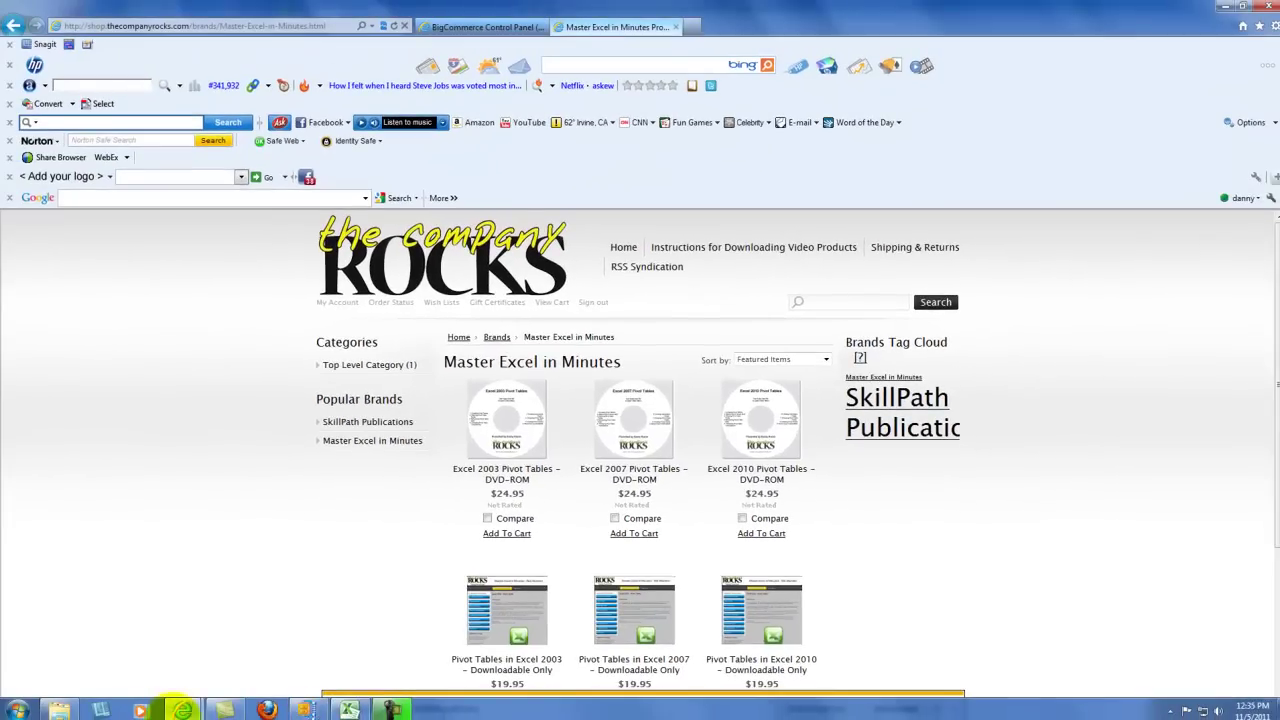
click(352, 711)
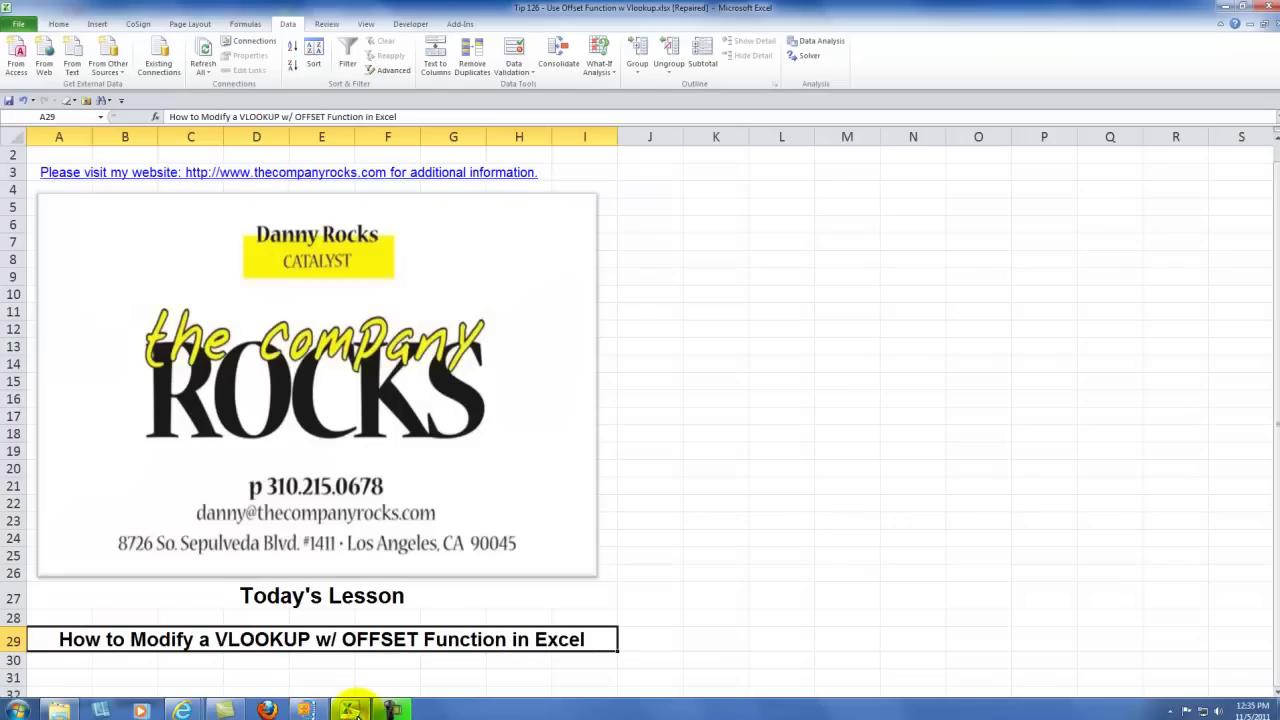